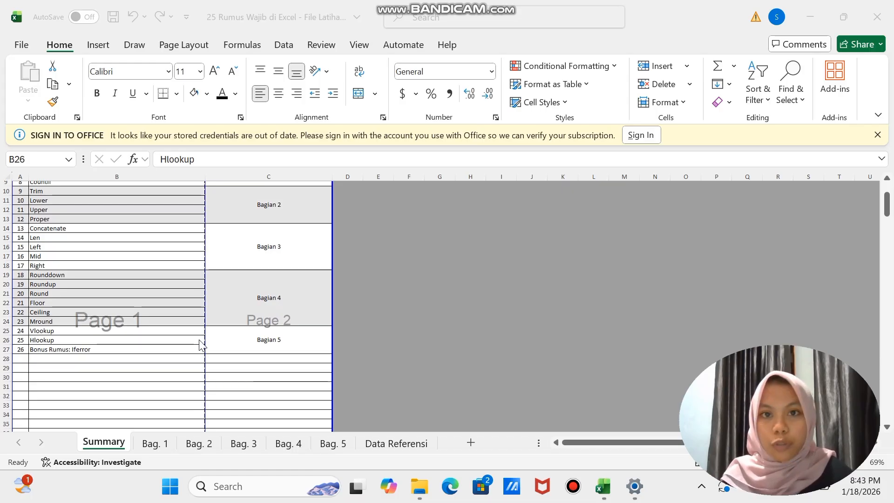
- Open the Bag. 1 worksheet
scroll(275, 308, "up", 3)
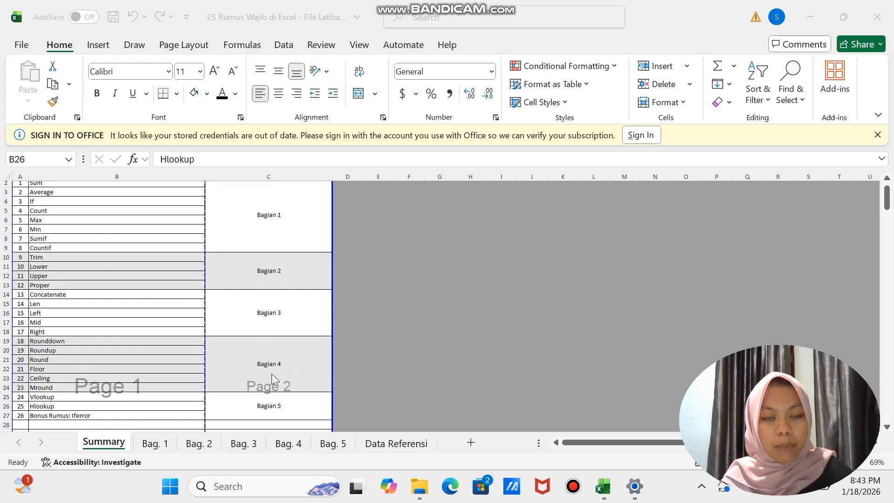
left_click(157, 444)
left_click(158, 443)
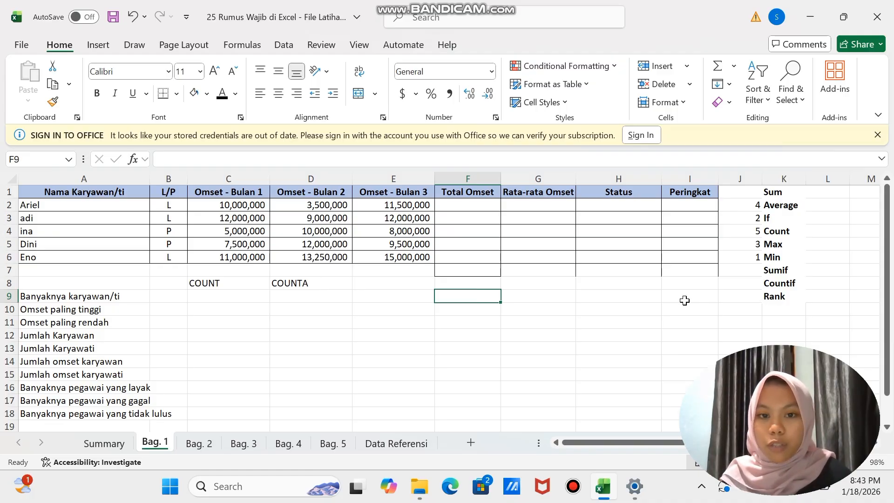
- Calculate Total Omset in F2 with =SUM(C2:E2) and copy the formula down to F6
left_click(471, 206)
type("=")
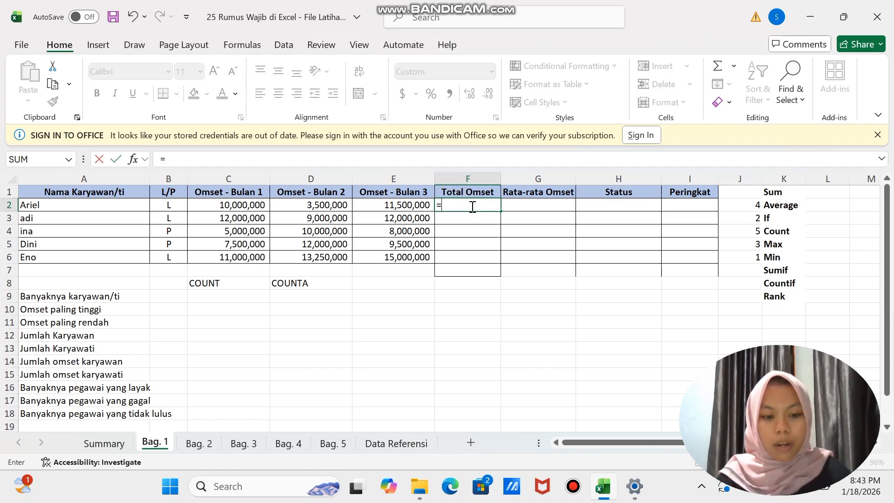
type("sum(")
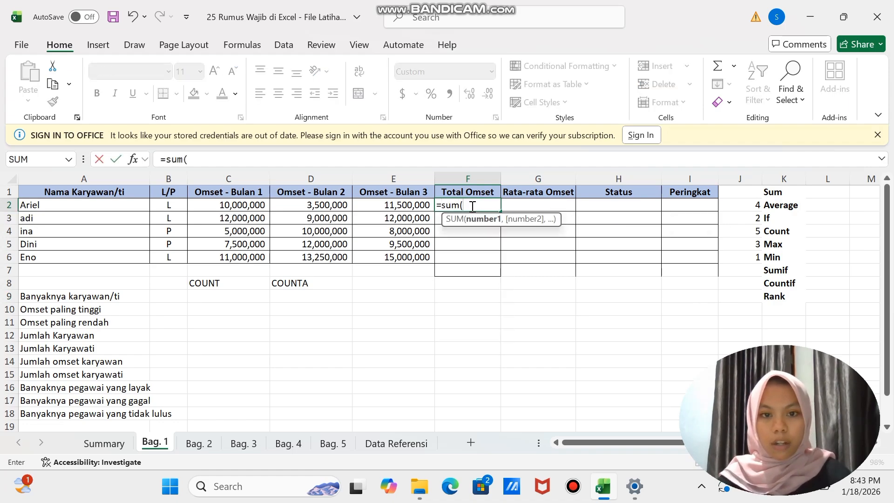
left_click(243, 205)
left_click_drag(243, 205, 375, 205)
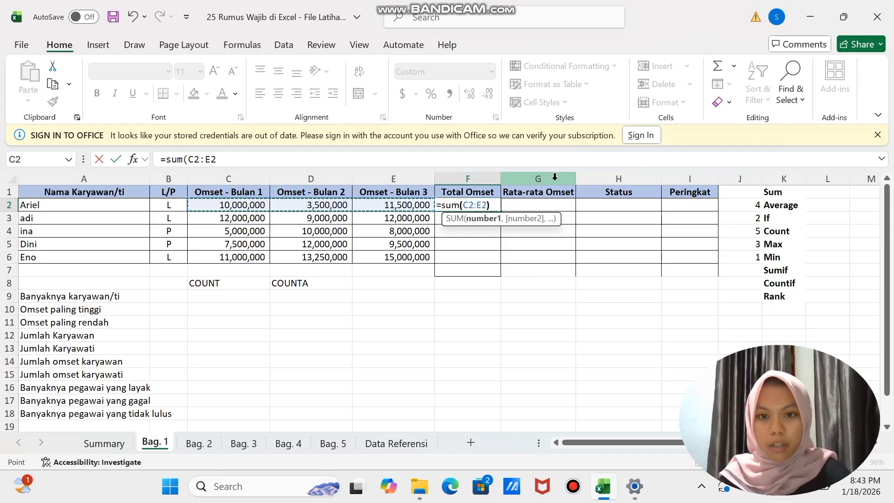
type(")")
key("Return")
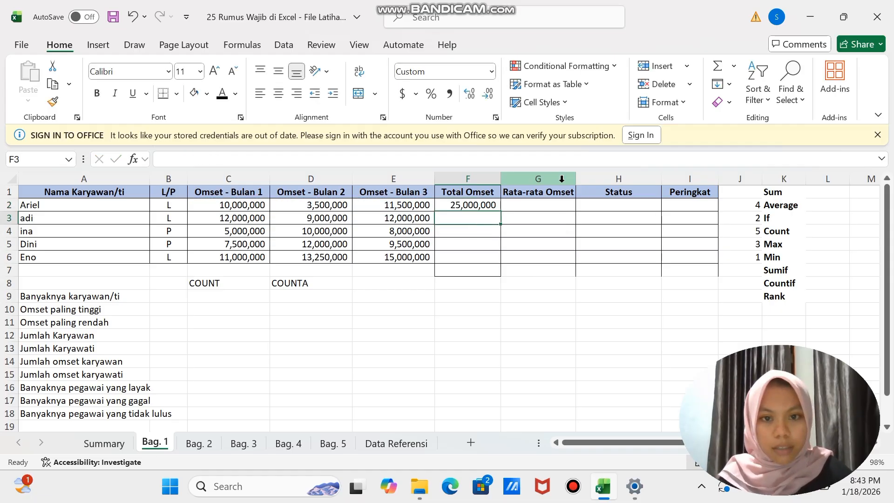
left_click(493, 205)
left_click_drag(499, 211, 496, 259)
- Calculate Rata-rata Omset in G2 with =AVERAGE(C2:E2) and copy the formula down to G6
left_click(533, 204)
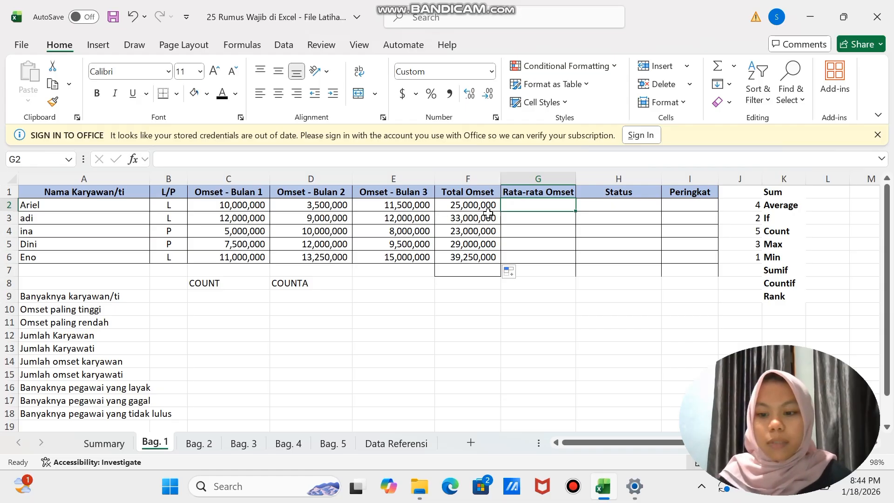
type("=av")
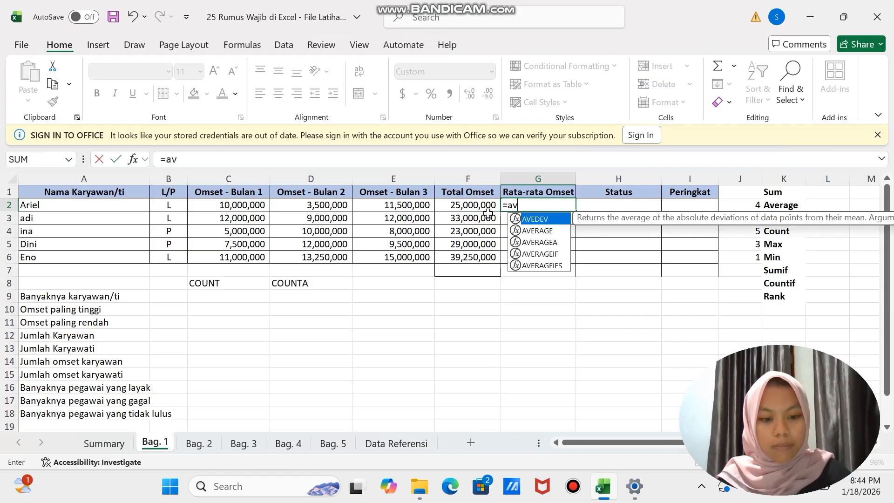
type("era")
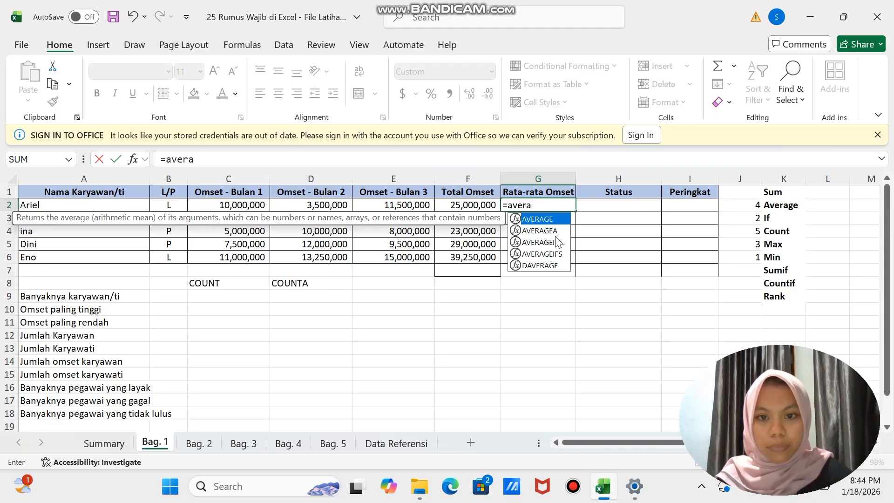
double_click(541, 219)
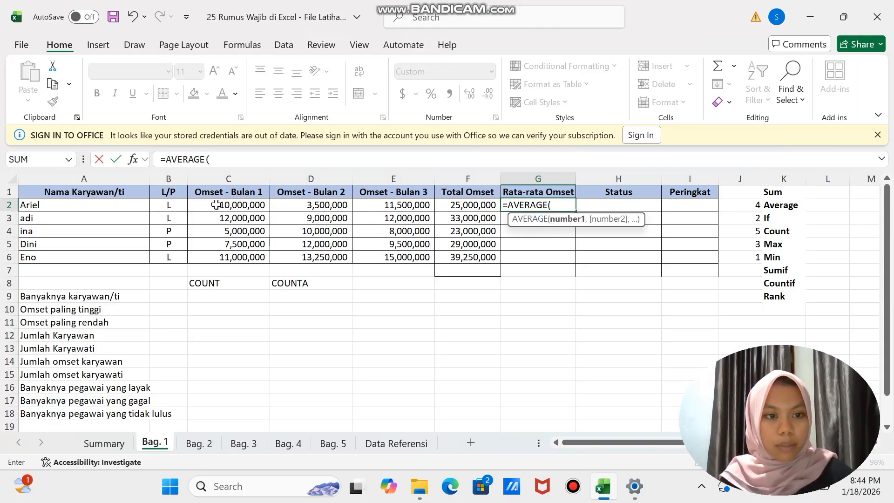
left_click_drag(219, 204, 379, 205)
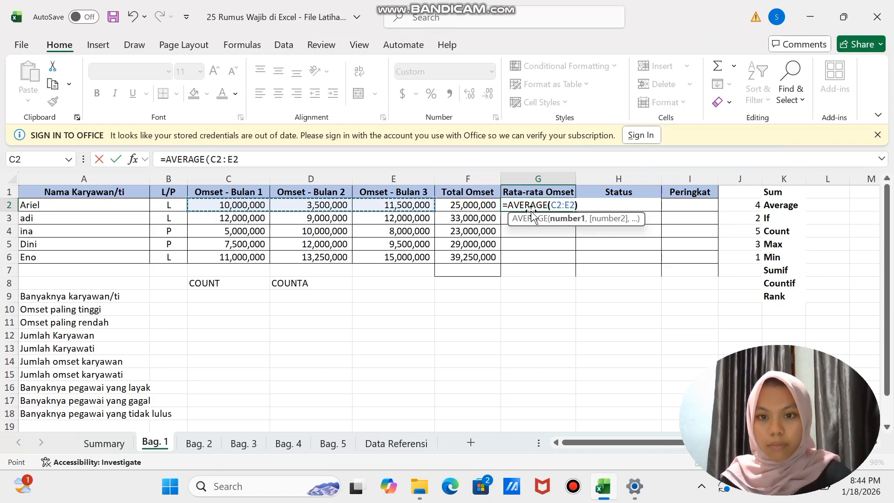
key("Return")
left_click(559, 205)
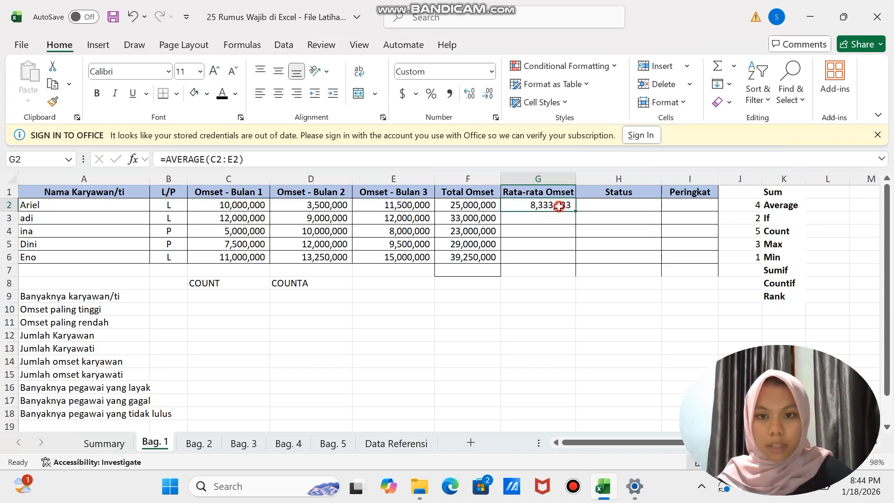
left_click_drag(576, 212, 570, 263)
left_click(549, 295)
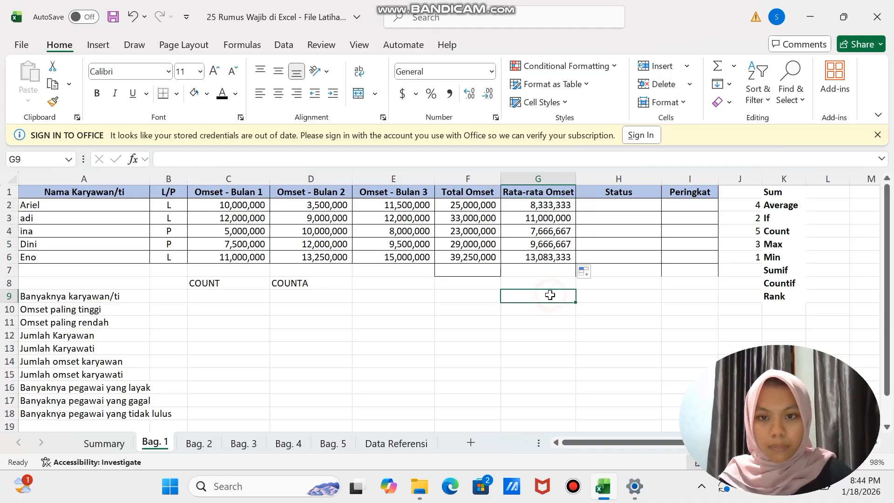
- Enter =IF(F2>30000000,"layak","gagal") in Status cell H2
left_click(604, 206)
type("=if")
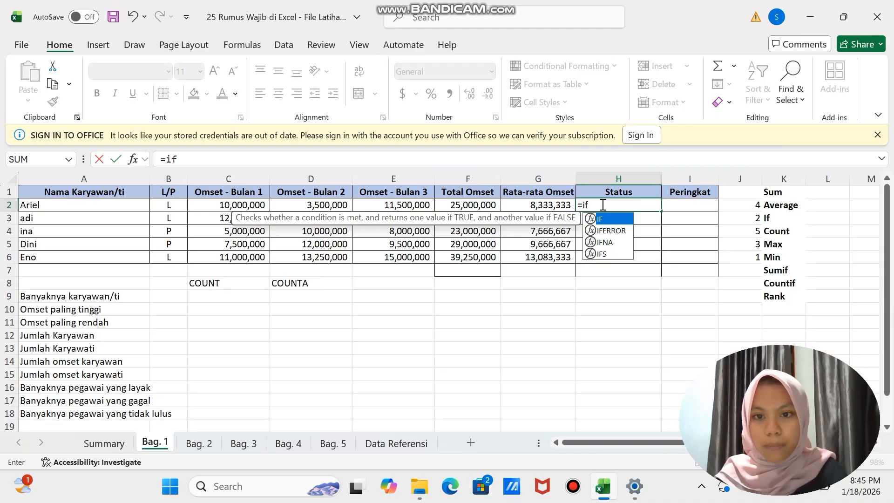
type("(")
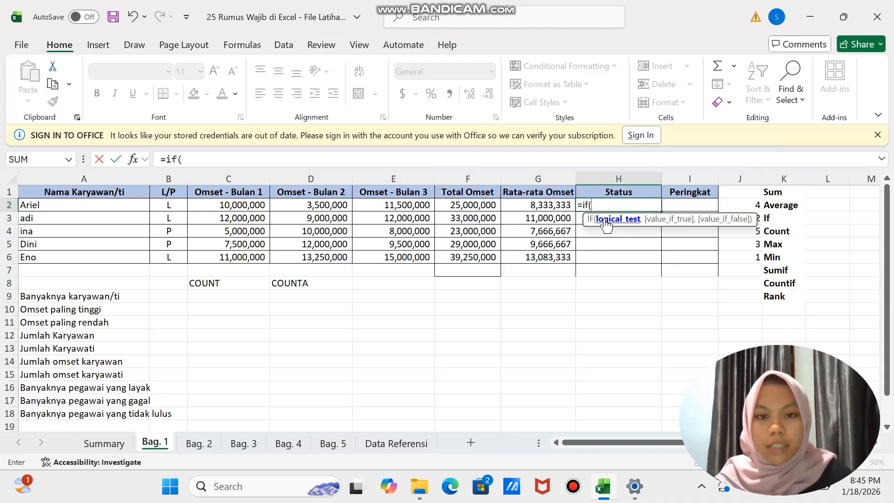
left_click(484, 205)
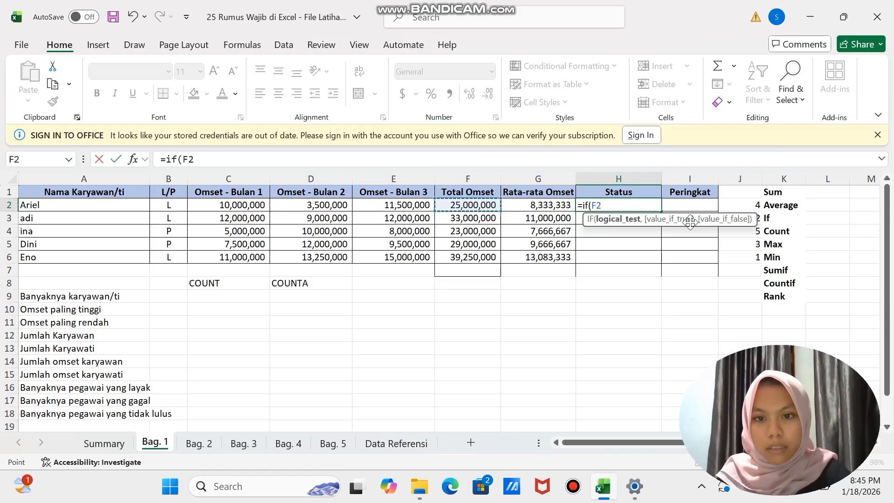
type(">30")
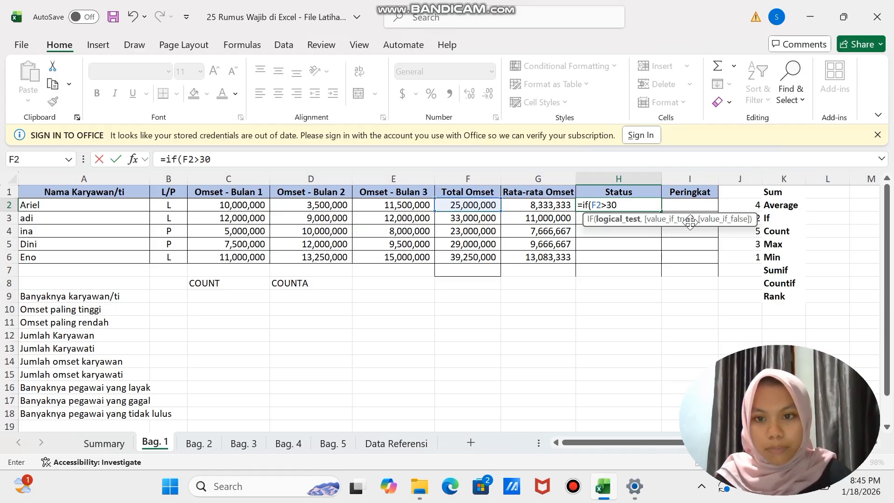
type("0000")
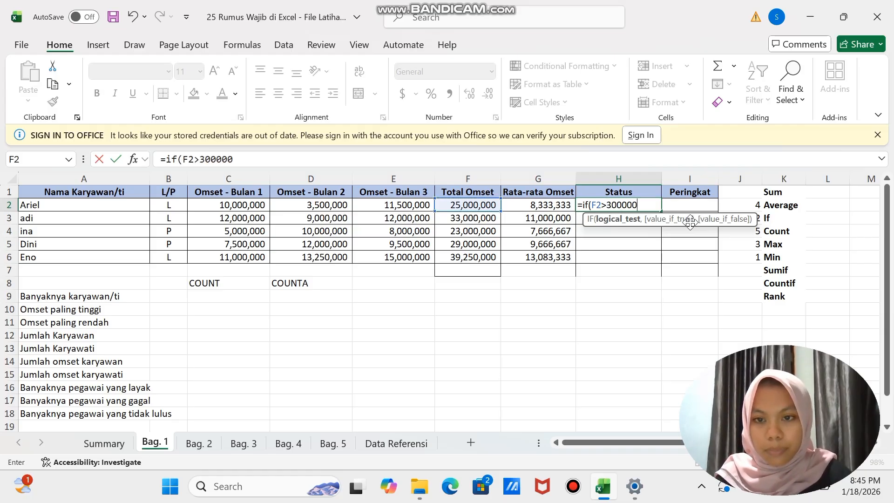
type("00")
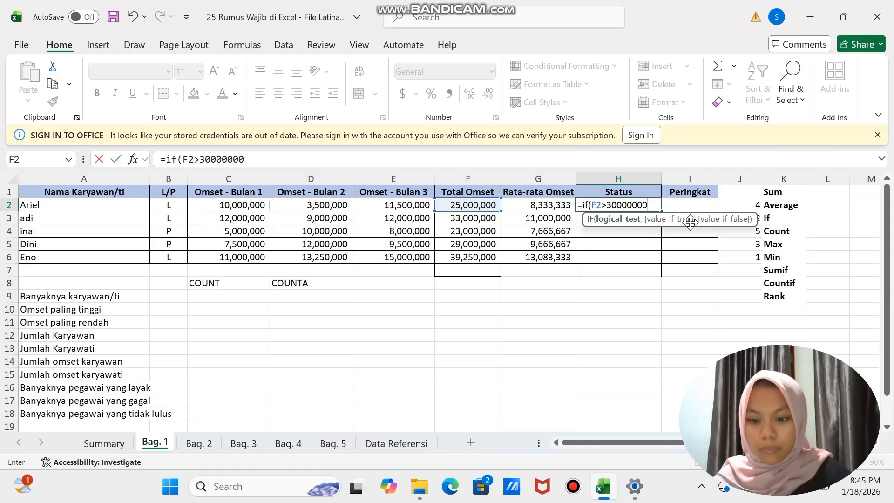
type(",")
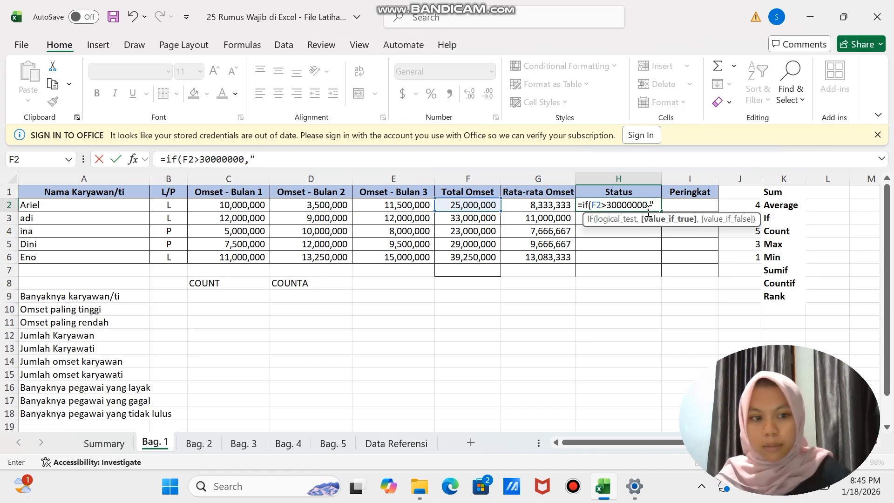
type("laya")
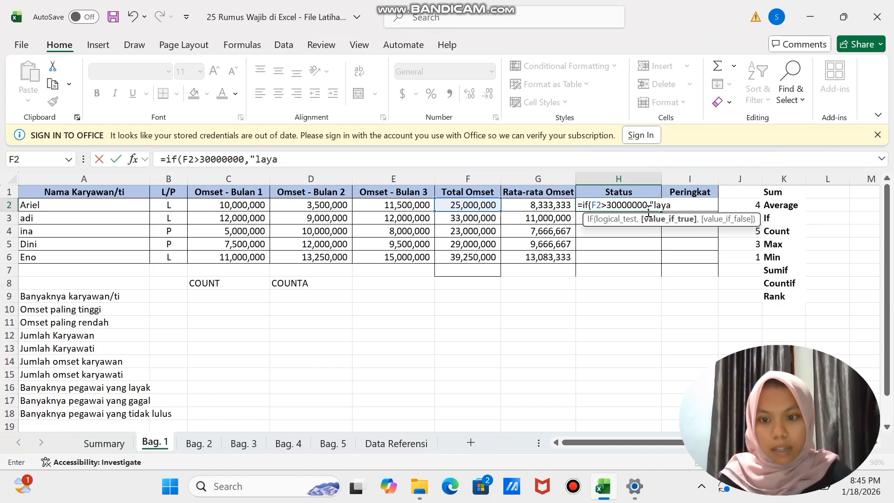
type("k\"")
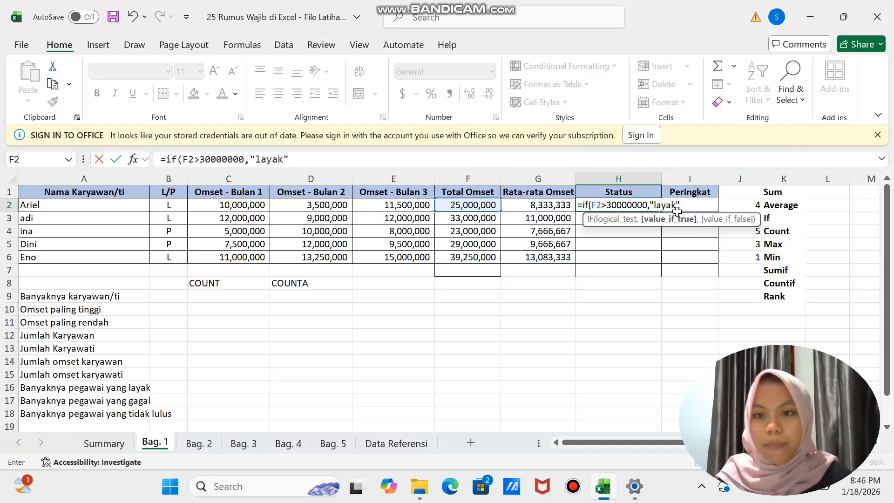
type(",")
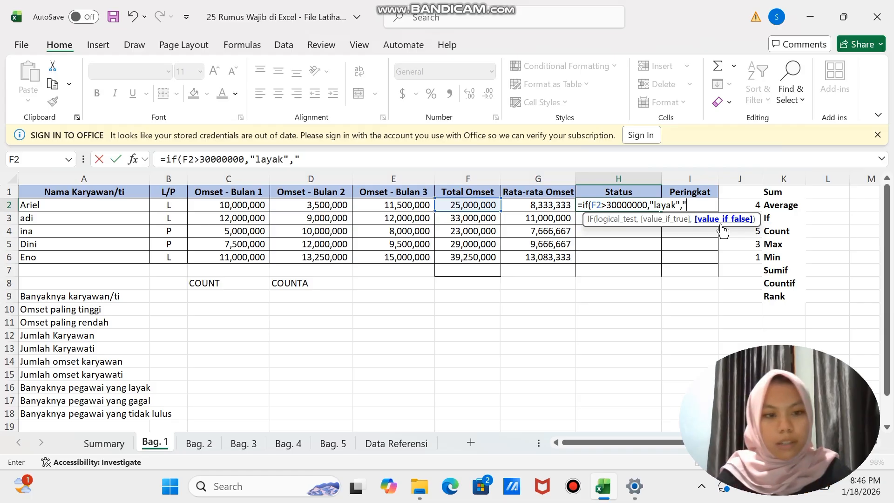
type("\"gagal")
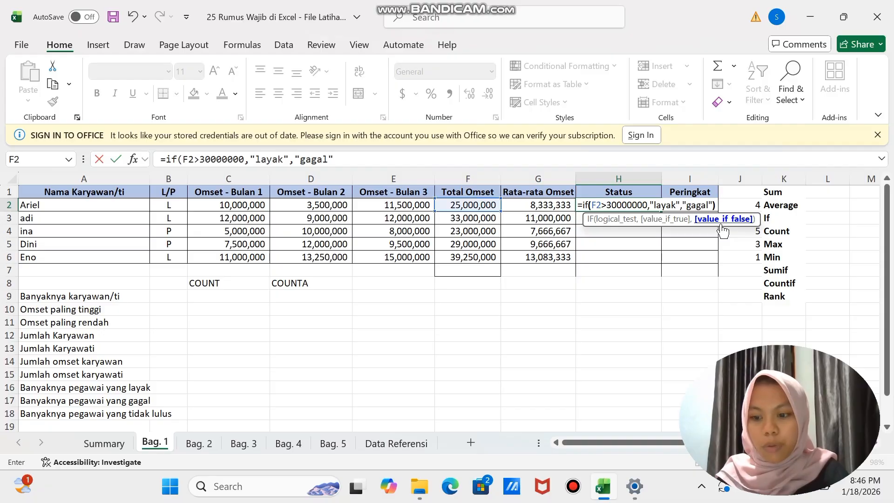
type(")")
key("Return")
- Copy the Status formula from H2 down to H6 for the remaining employees
left_click(637, 202)
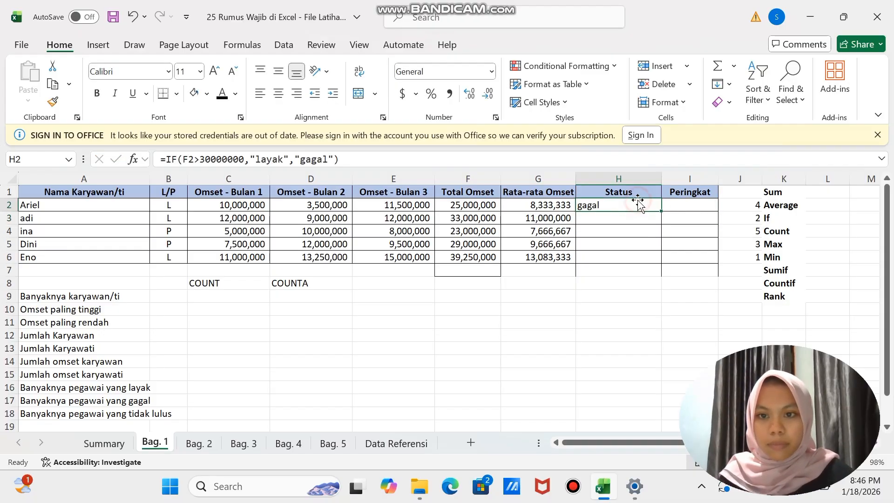
left_click_drag(661, 212, 658, 263)
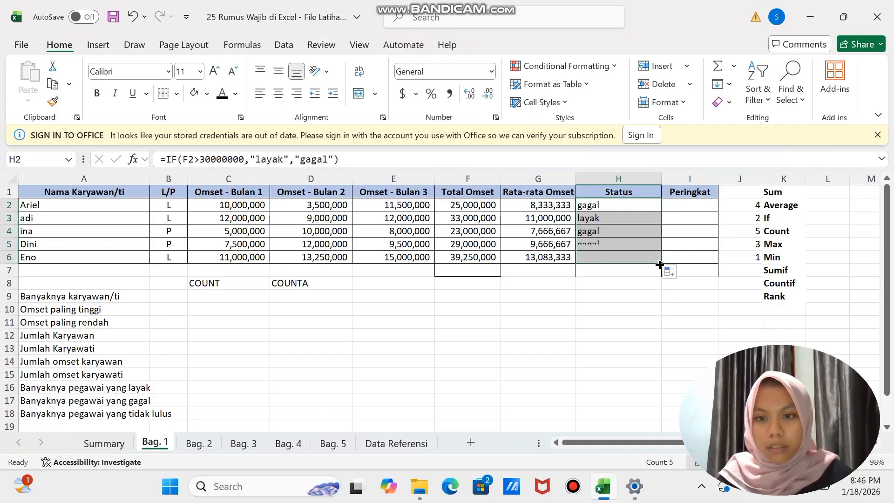
left_click(604, 296)
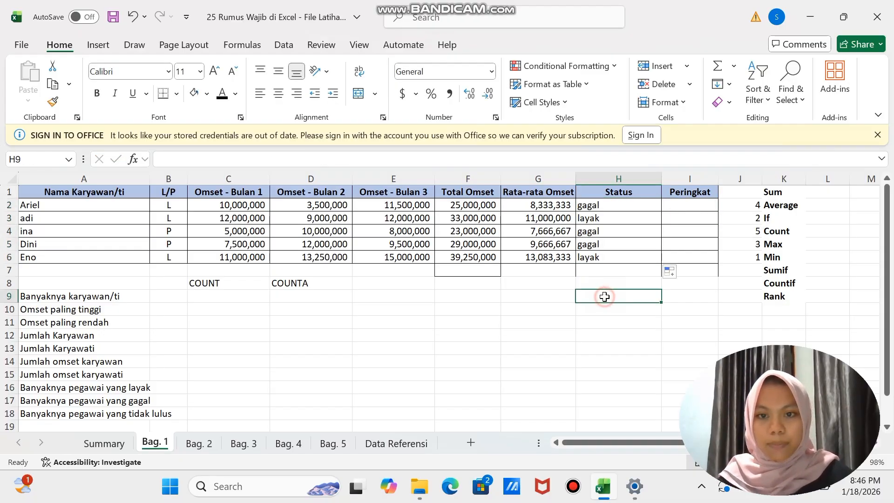
- Enter =RANK(F2,F$2:F$6) in Peringkat cell I2, with the row references of the Total Omset range locked
left_click(679, 205)
left_click(774, 296)
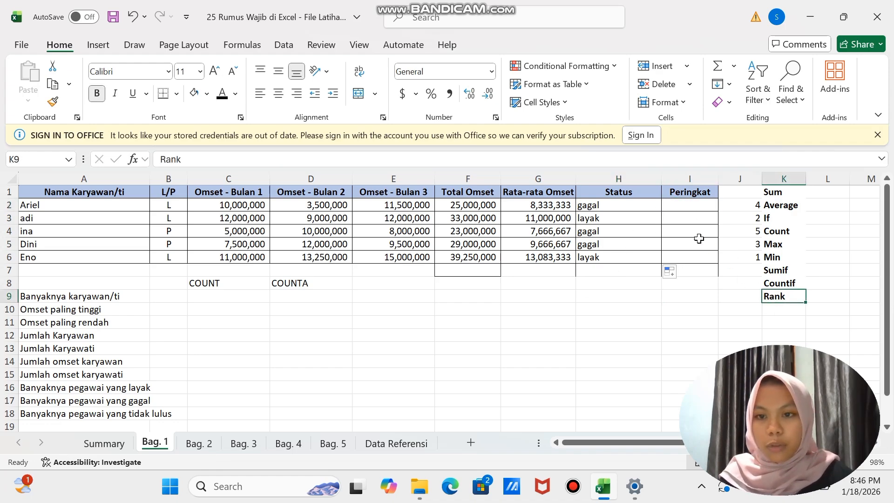
left_click(674, 204)
type("=")
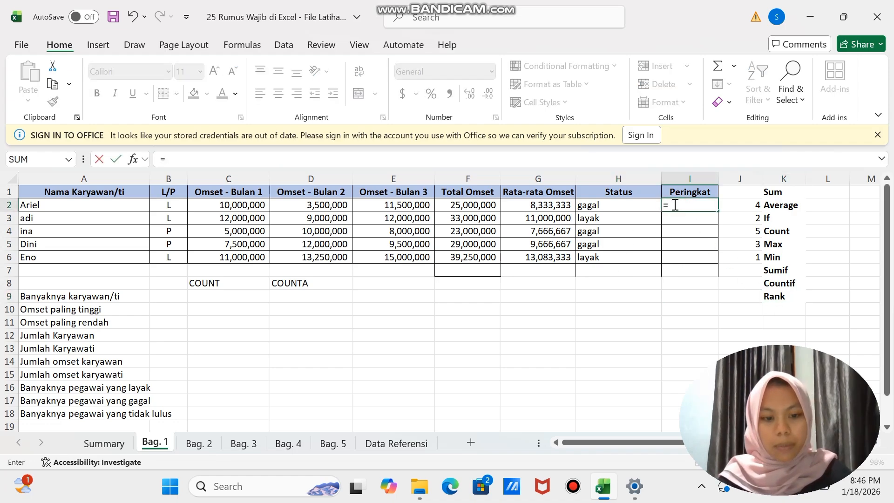
type("rank(")
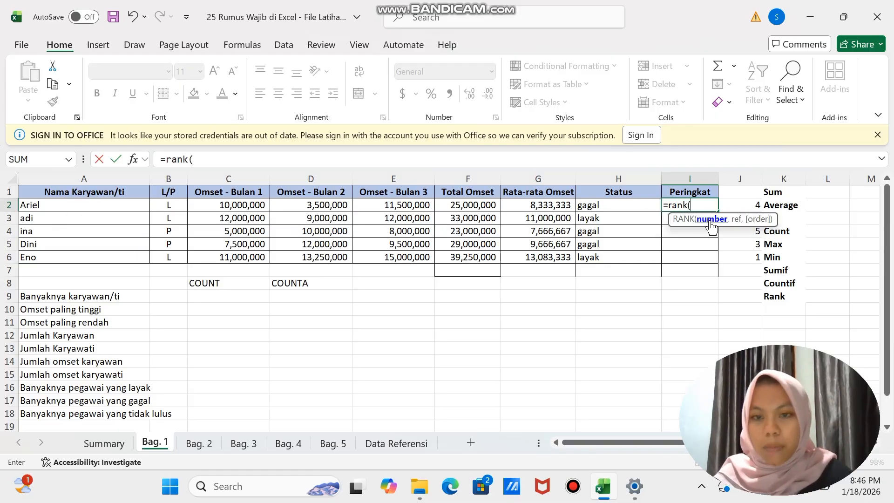
left_click(470, 207)
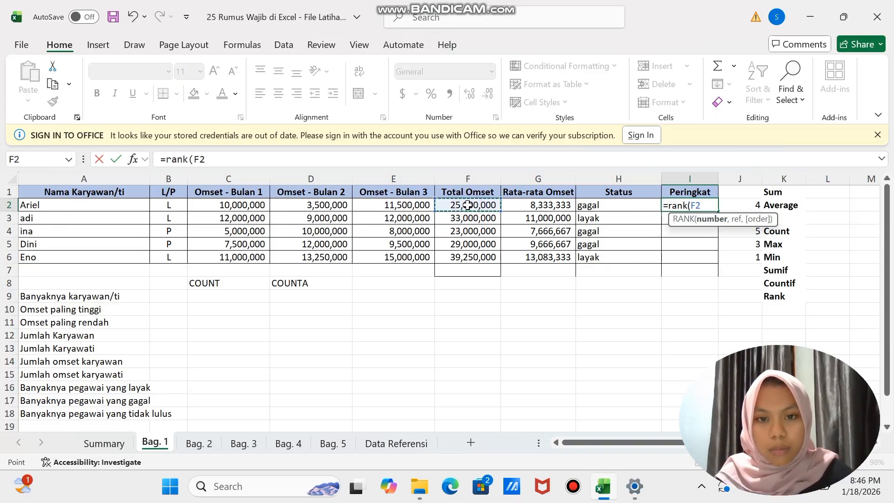
type(",")
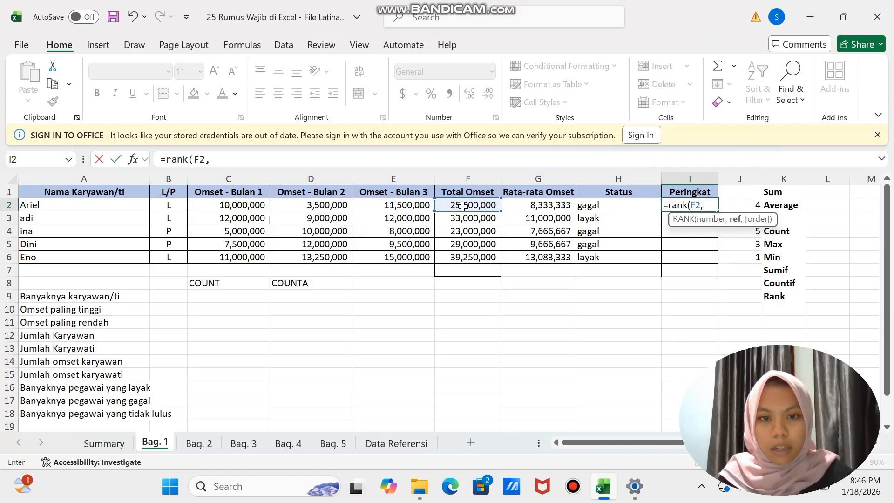
left_click_drag(463, 206, 462, 256)
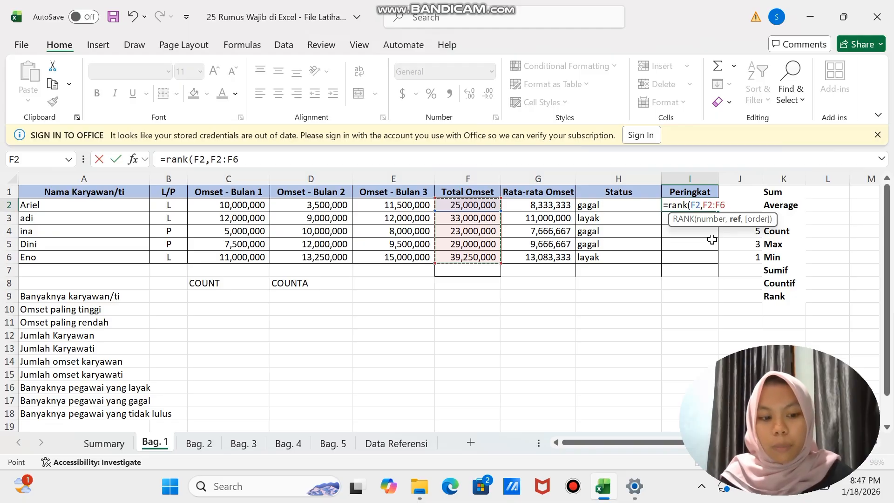
key("F4")
key("F4")
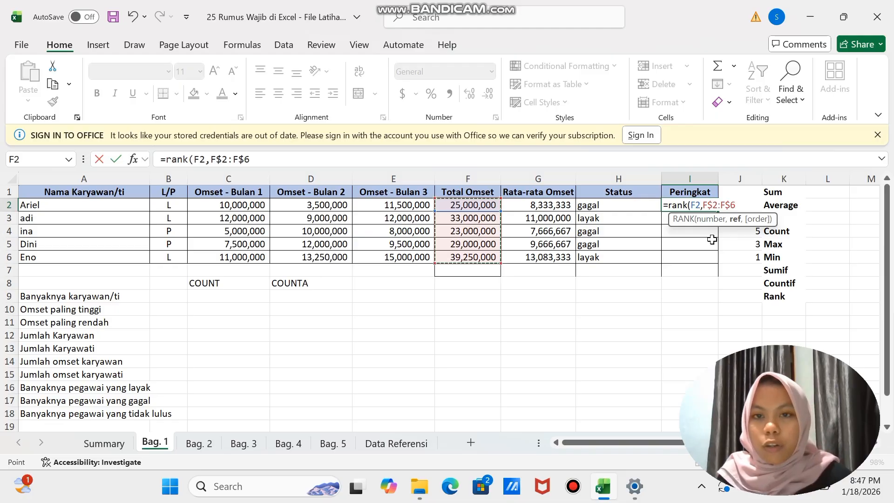
type(")")
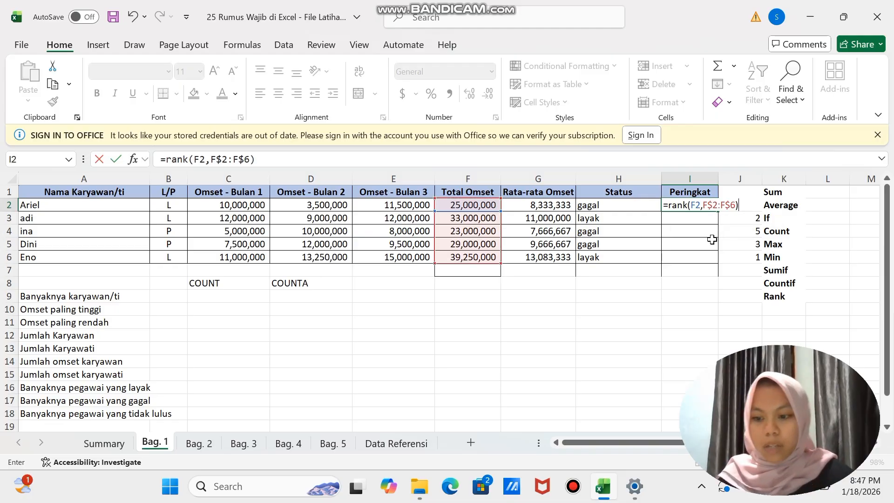
key("Return")
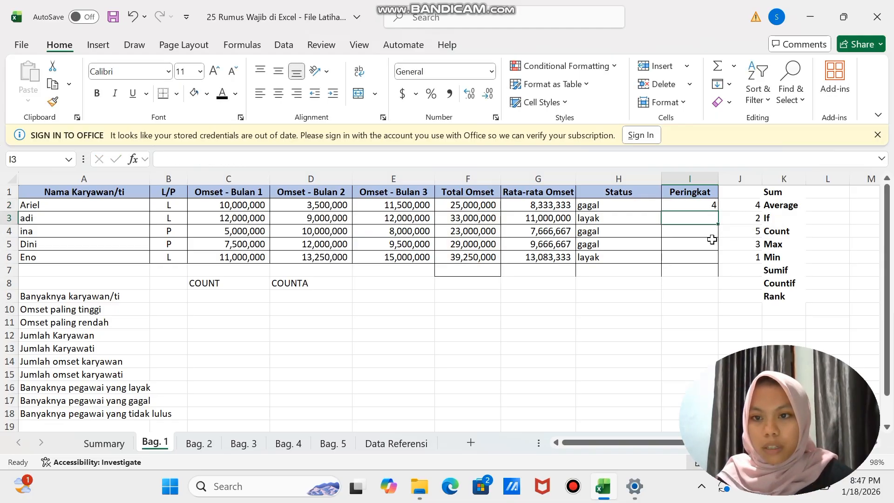
- Copy the Peringkat formula from I2 down to I6 for the remaining employees
left_click(709, 205)
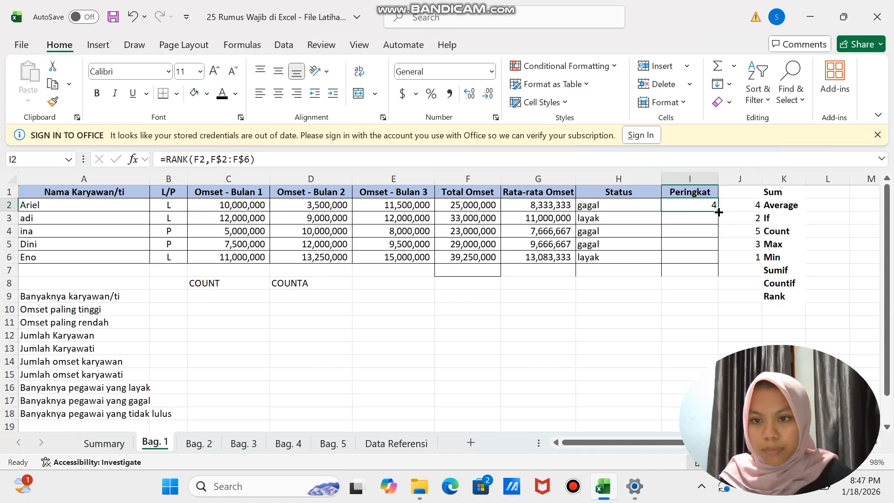
left_click_drag(717, 212, 712, 259)
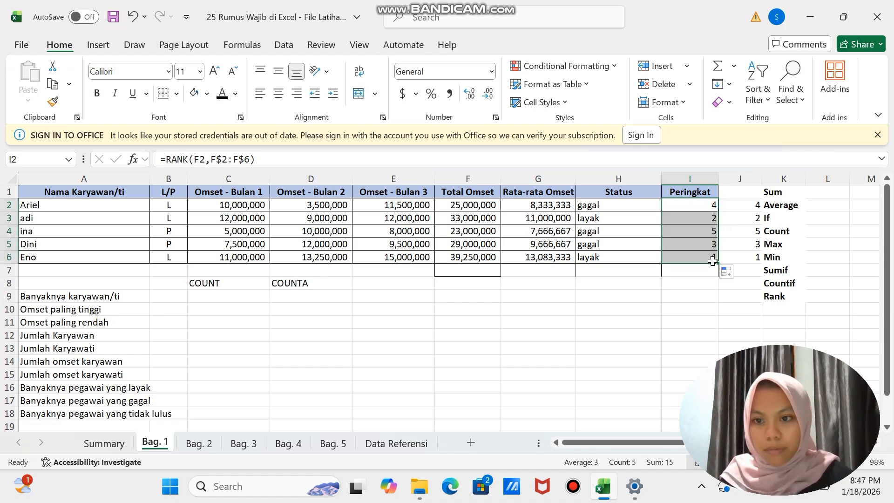
left_click(676, 295)
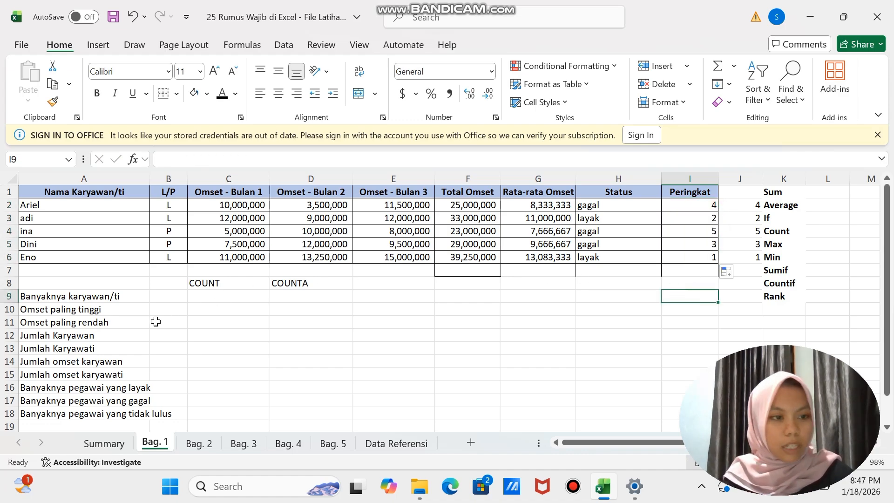
- Count the employees in C9 under the COUNT heading with =COUNT(F2:F6)
scroll(155, 321, "down", 2)
scroll(155, 321, "up", 2)
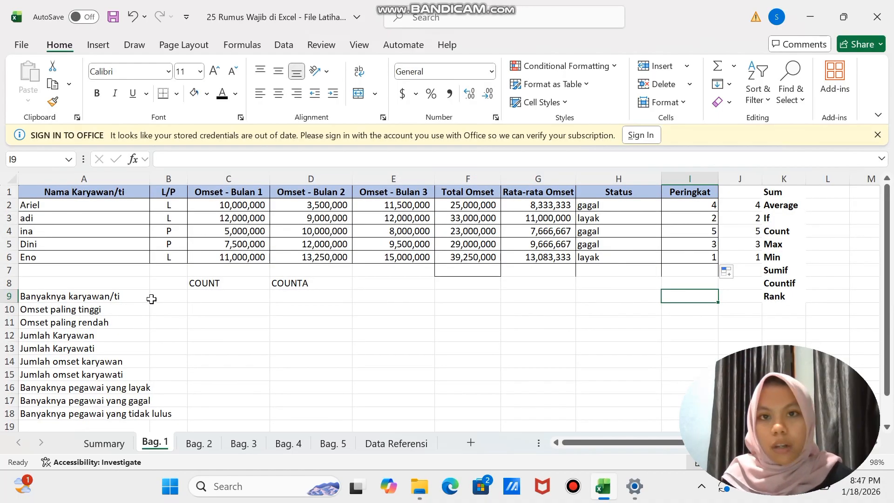
left_click(218, 296)
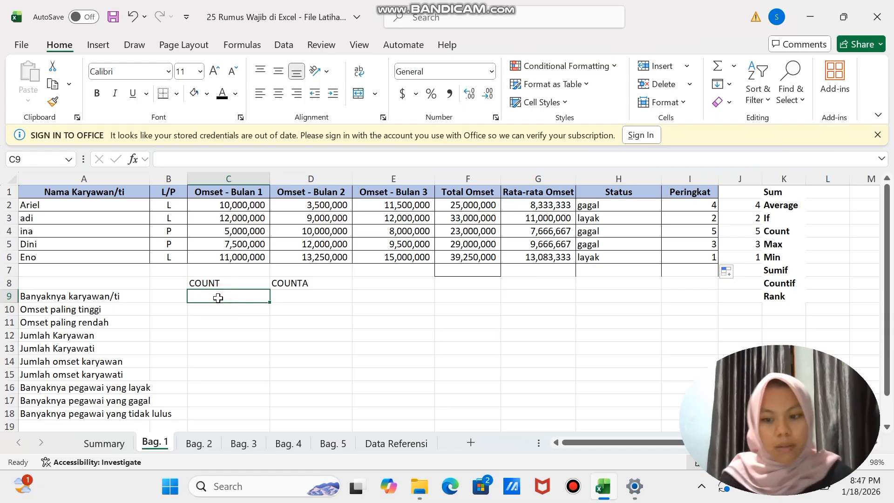
type("=coun")
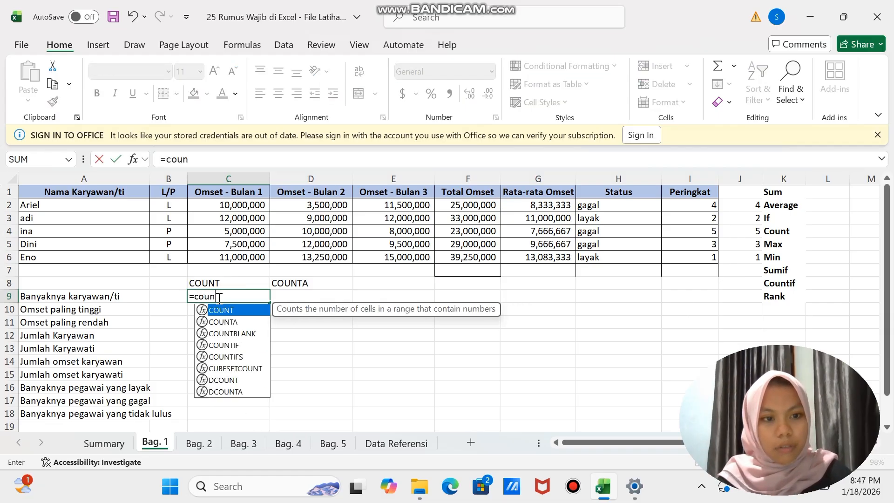
type("t(")
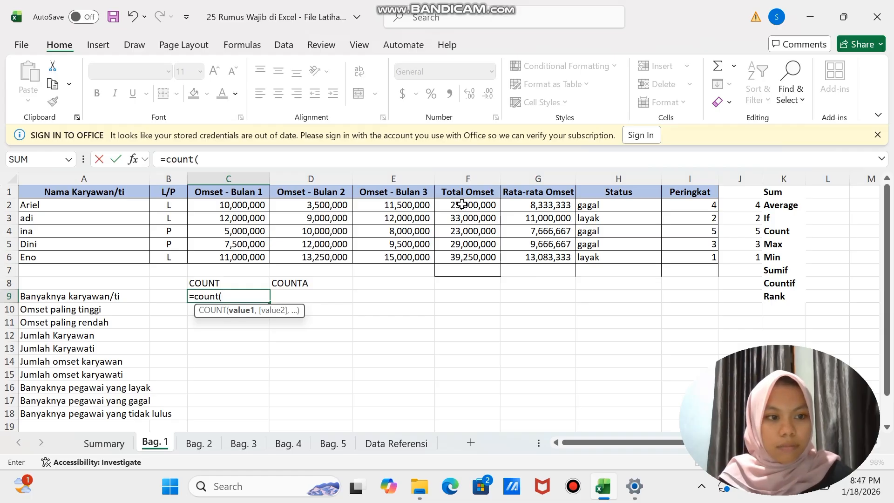
left_click_drag(461, 205, 463, 255)
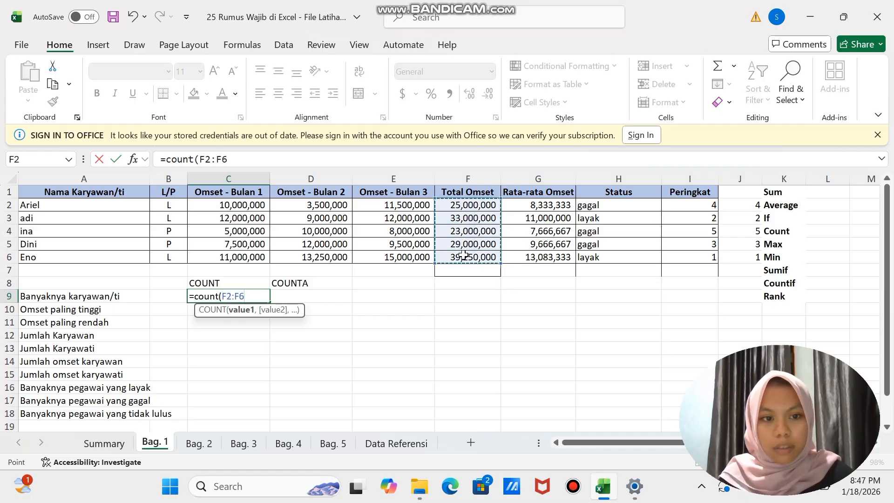
type(")")
key("Return")
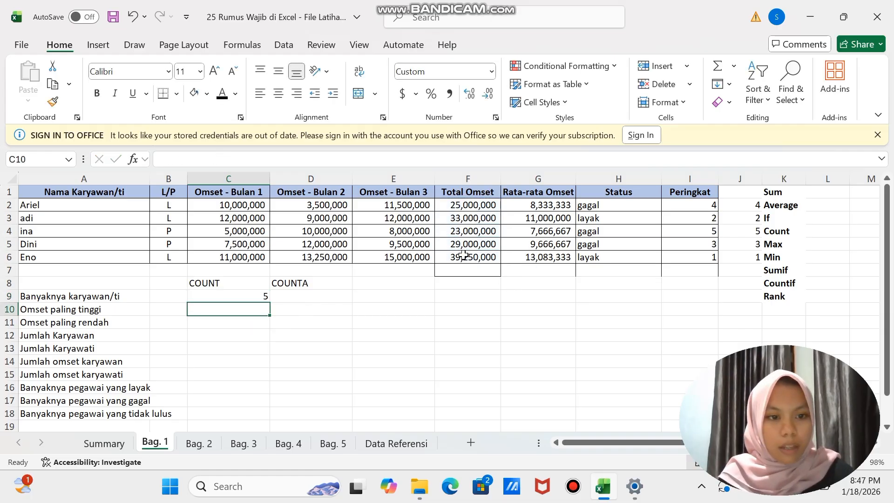
- Count the employees in D9 under the COUNTA heading with =COUNTA(B2:B6)
left_click(297, 295)
type("=")
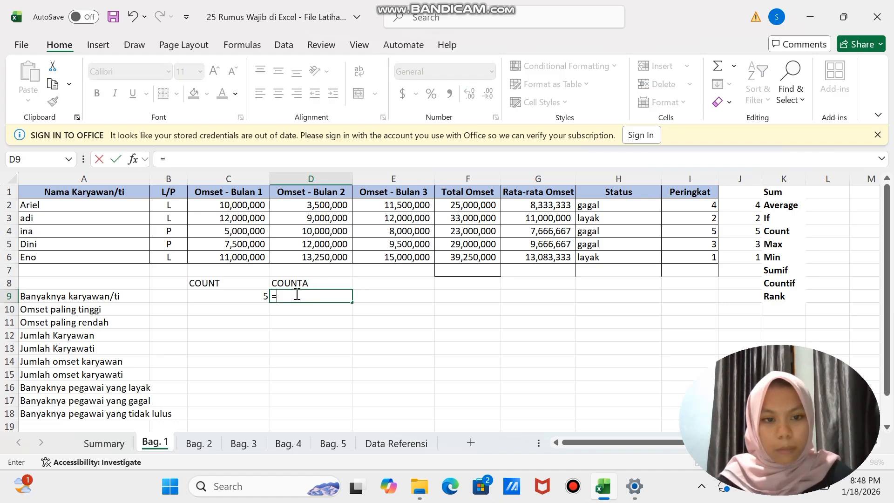
type("nte")
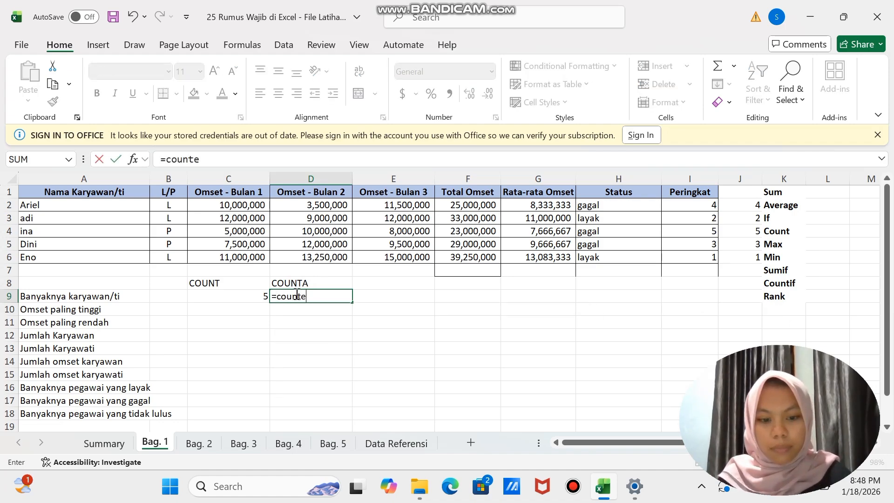
key("BackSpace")
type("a(")
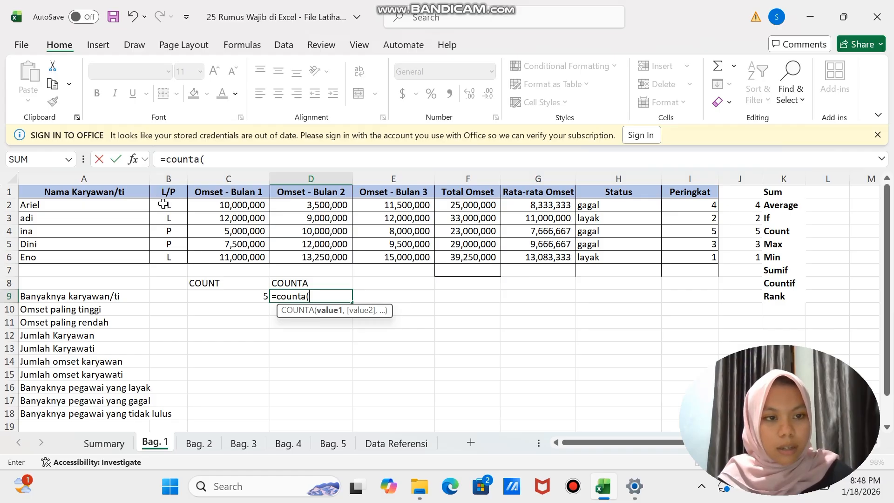
left_click_drag(168, 205, 169, 257)
type(")")
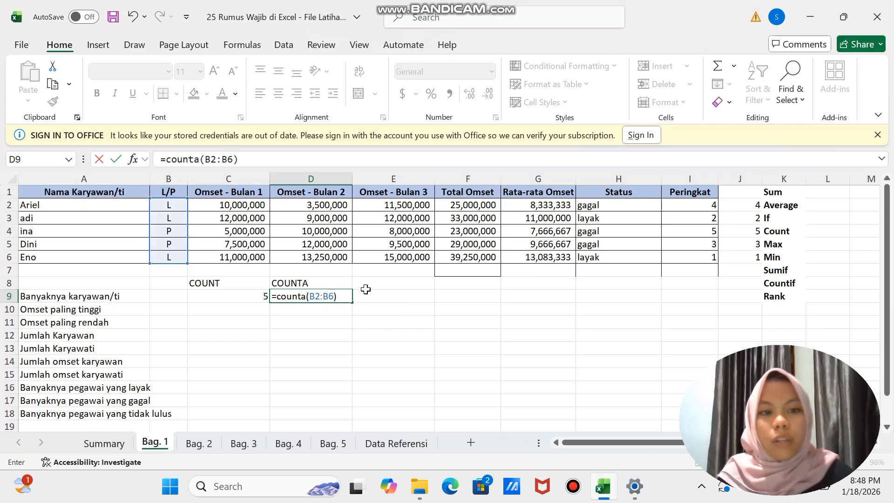
key("Return")
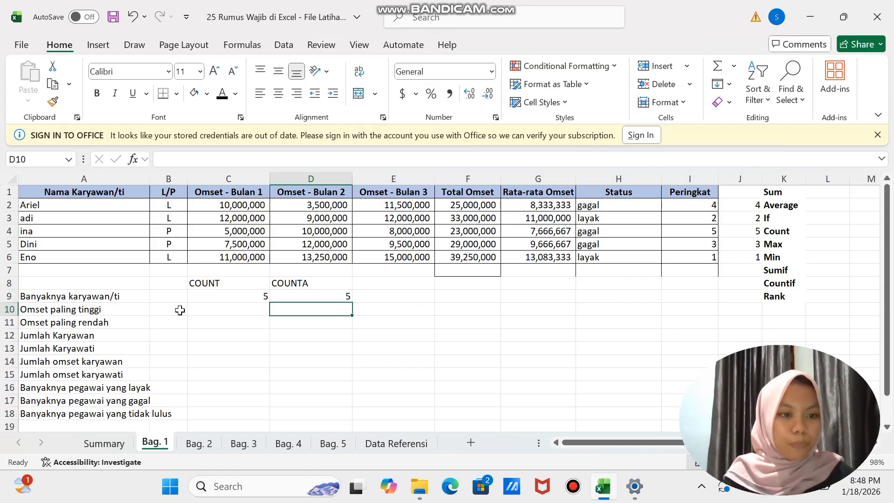
- Calculate Omset paling tinggi in C10 as the maximum of the Total Omset cells F2:F6 using MAX
left_click(200, 309)
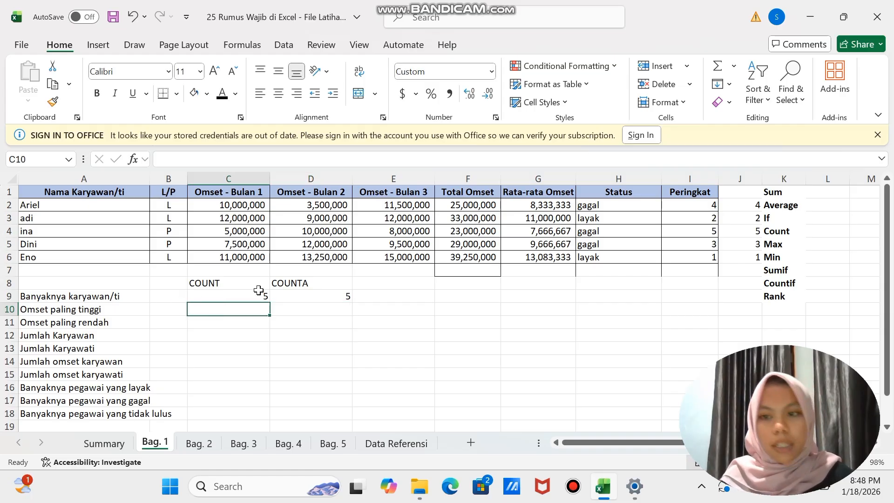
left_click(776, 243)
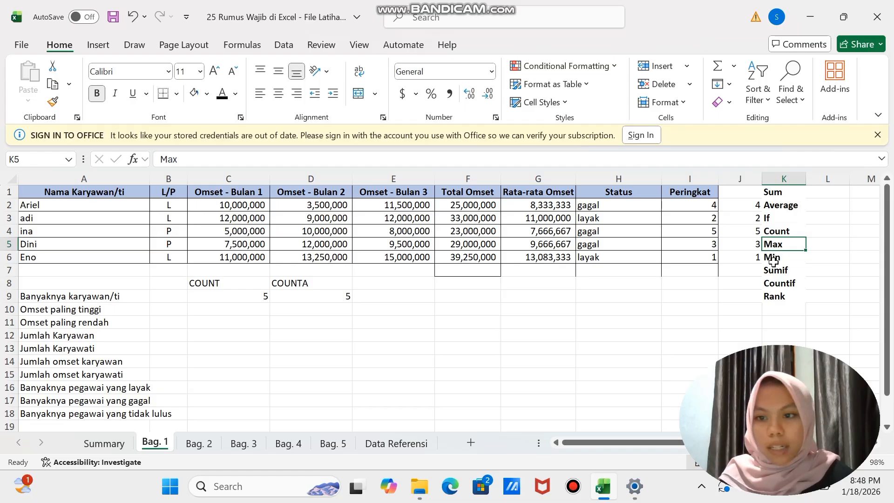
left_click(772, 258)
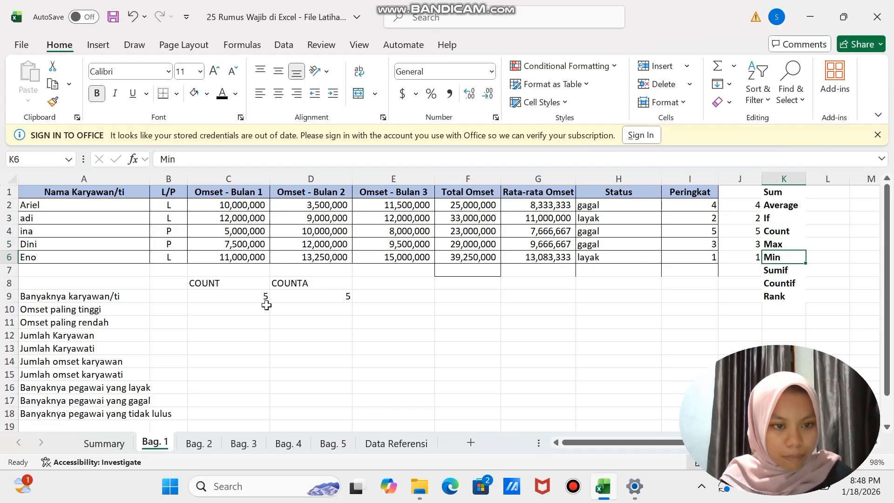
left_click(245, 308)
type("=")
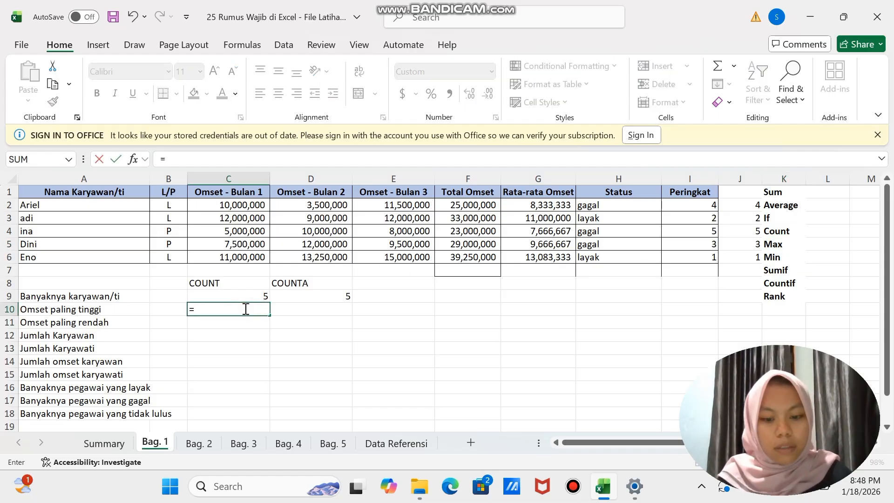
type("max")
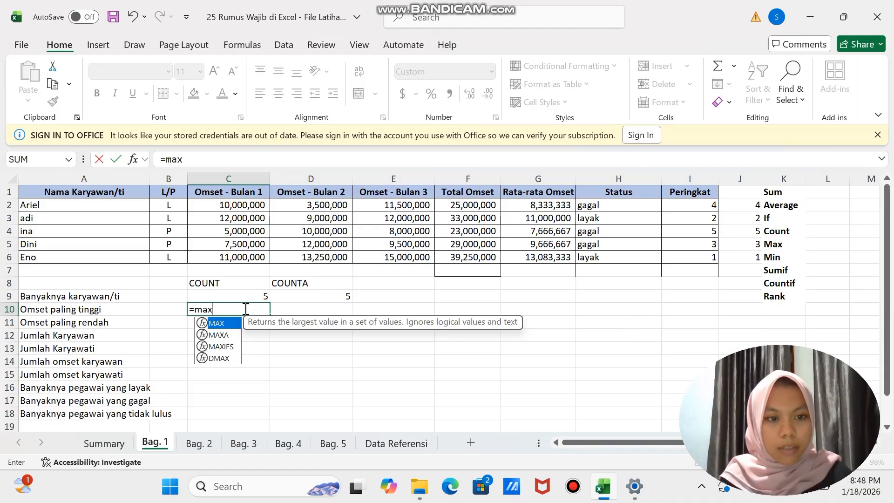
type("(")
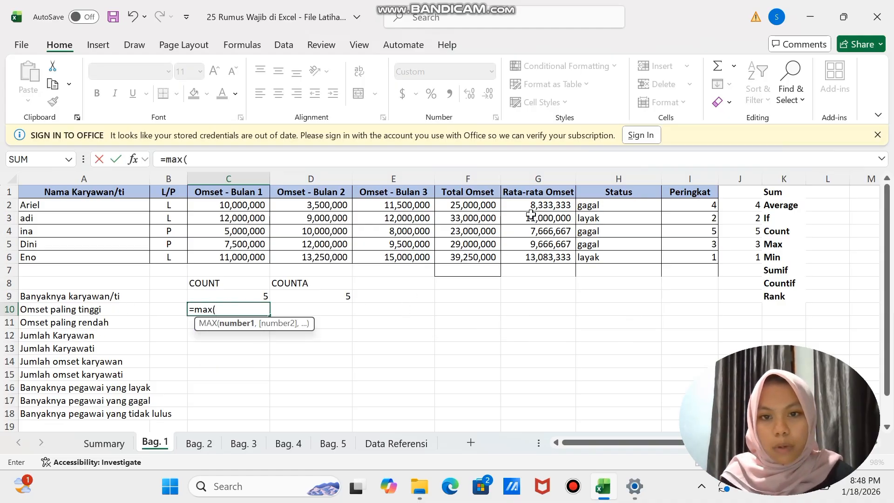
left_click_drag(467, 203, 470, 256)
type(")")
key("Return")
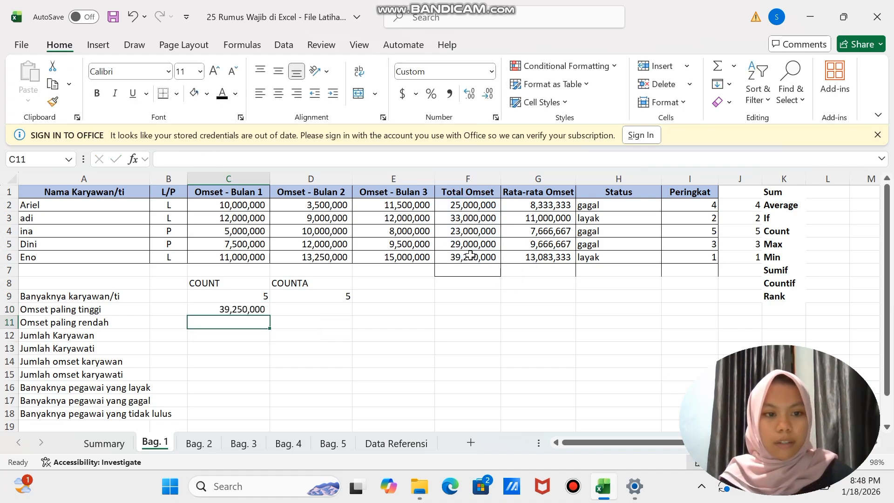
- Calculate Omset paling rendah in C11 with =MIN(F2:F6)
type("=")
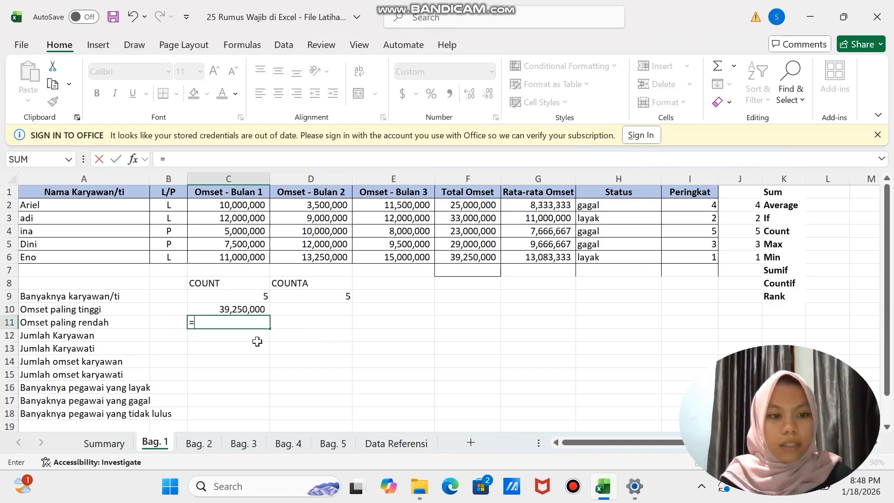
type("min(")
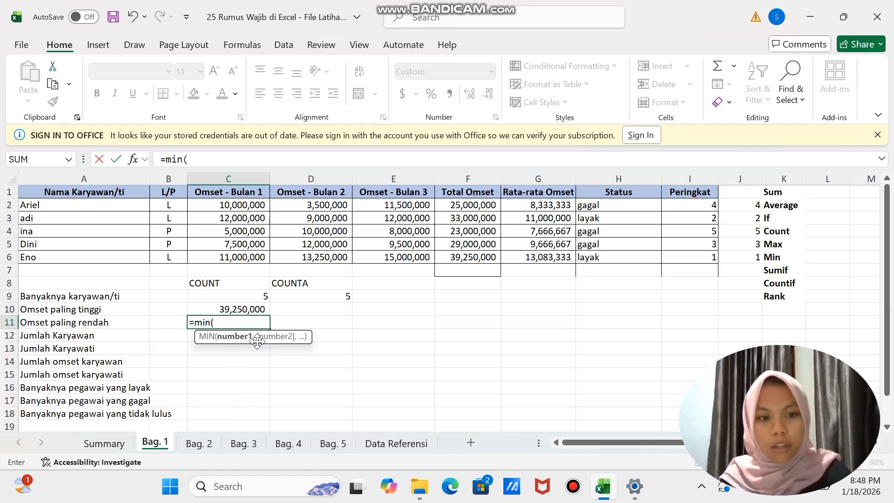
left_click_drag(470, 204, 473, 255)
type(")")
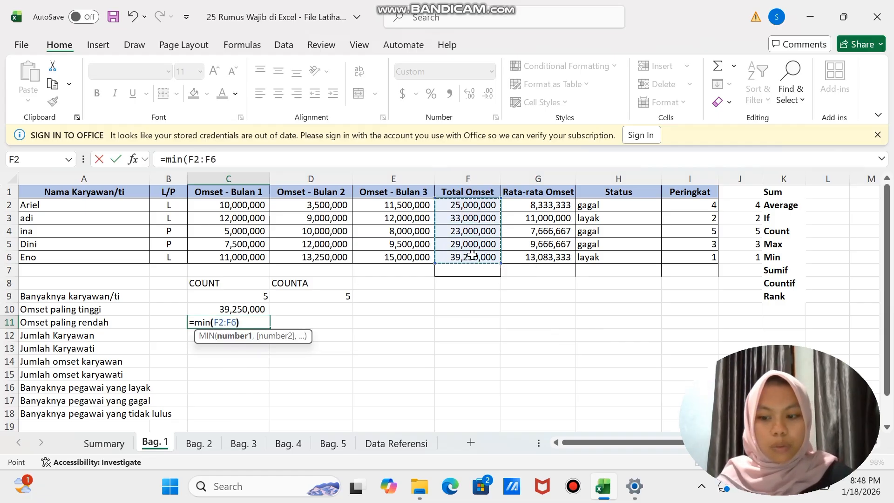
key("Return")
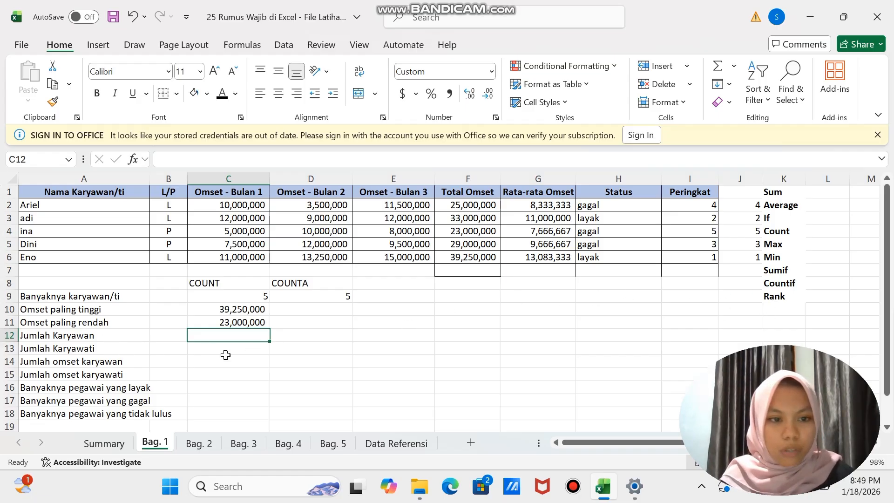
- Count the male employees for Jumlah Karyawan in C12 with =COUNTIF(B2:B6,"L")
type("=cou")
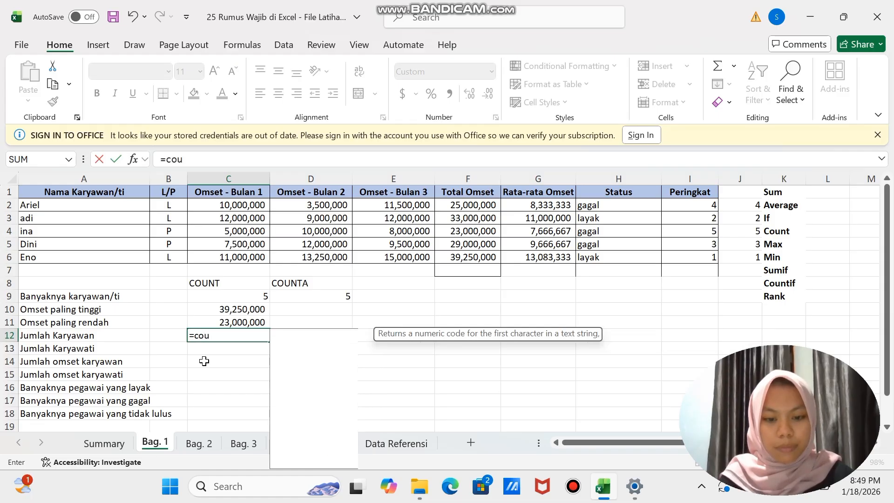
type("ntif(")
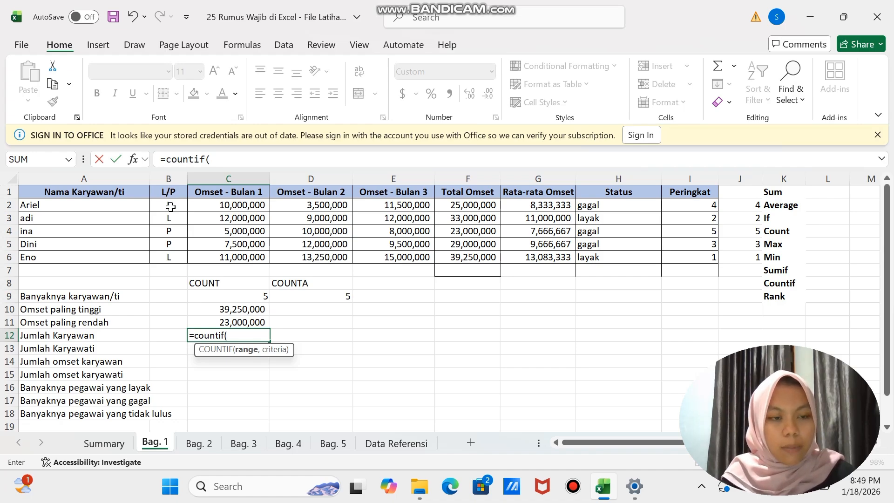
left_click_drag(171, 205, 171, 258)
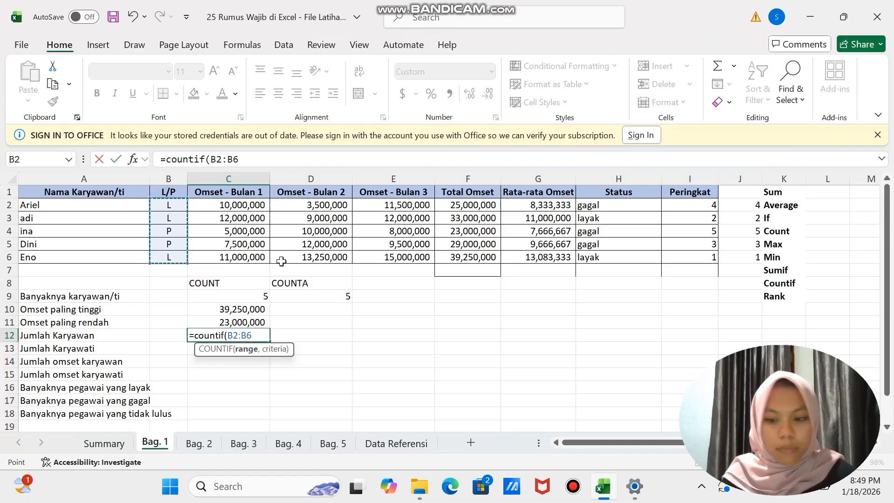
type(",")
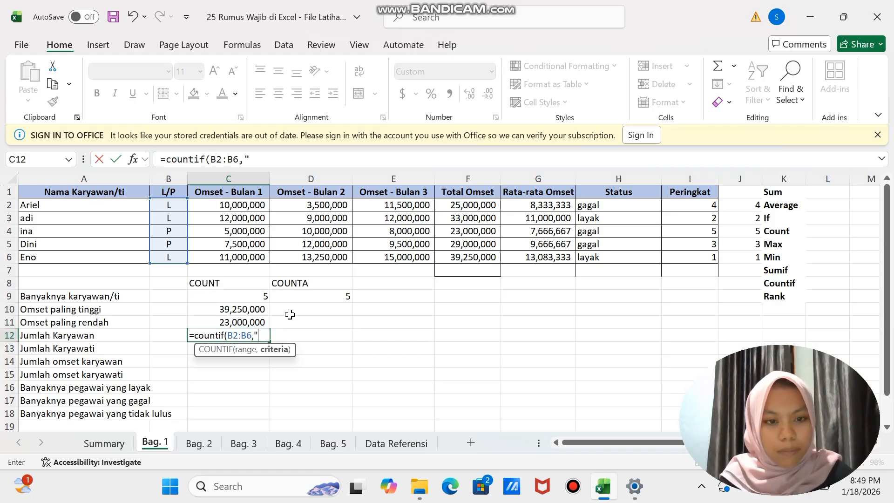
type("\"")
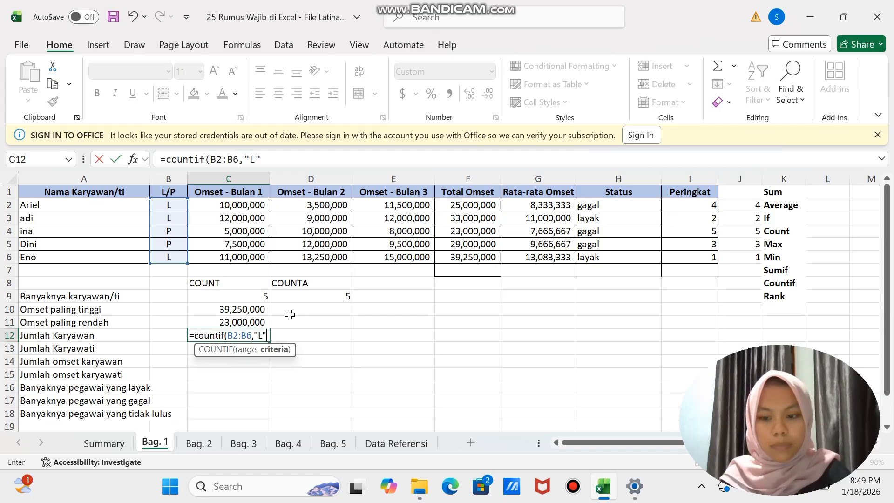
type(")")
key("Return")
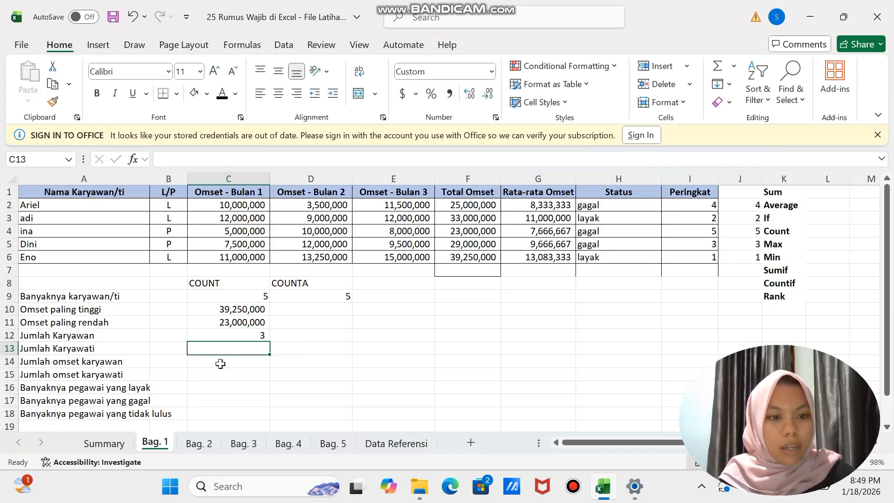
- Count the female employees for Jumlah Karyawati in C13 with =COUNTIF(B2:B6,"P")
type("=co")
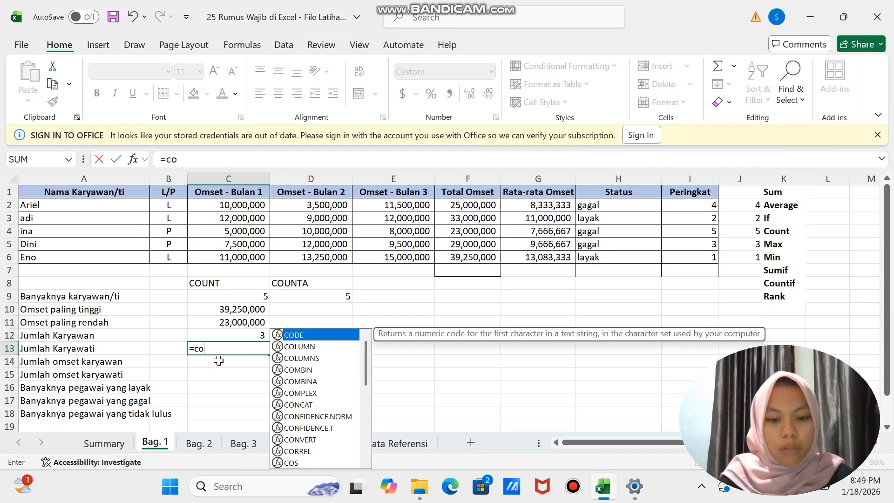
type("untif")
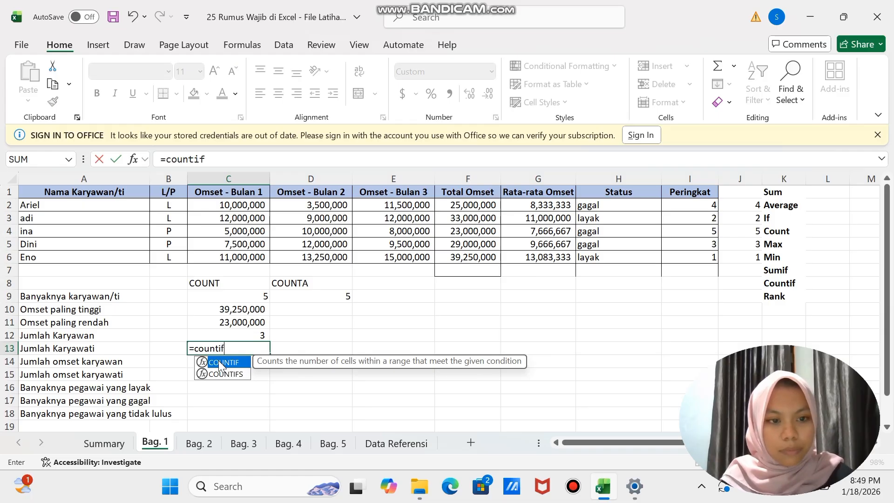
type("(")
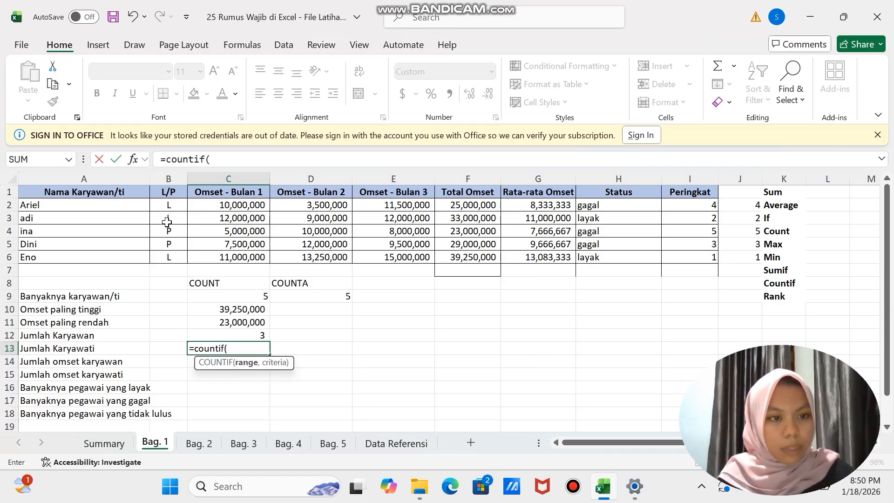
left_click_drag(168, 203, 170, 257)
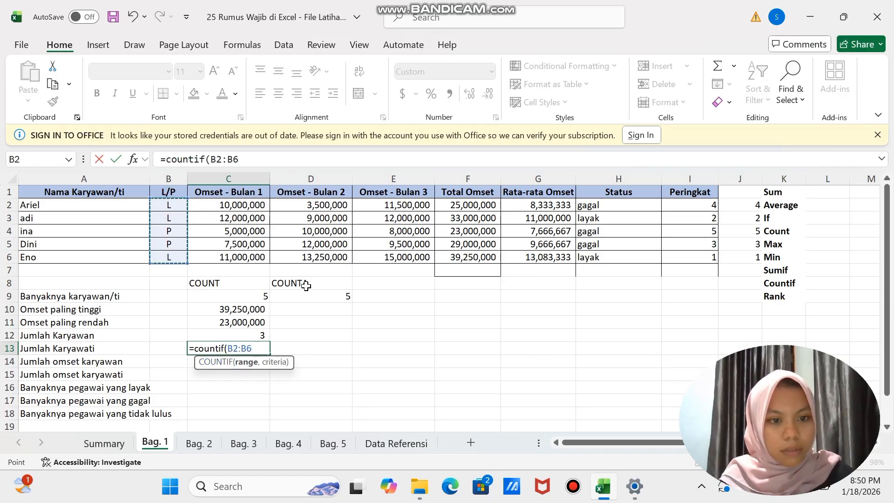
type(",\"P")
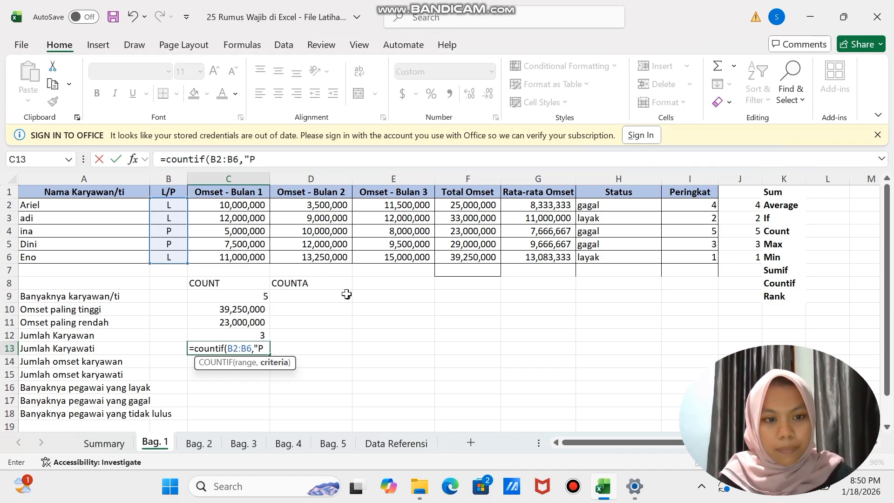
type("\"")
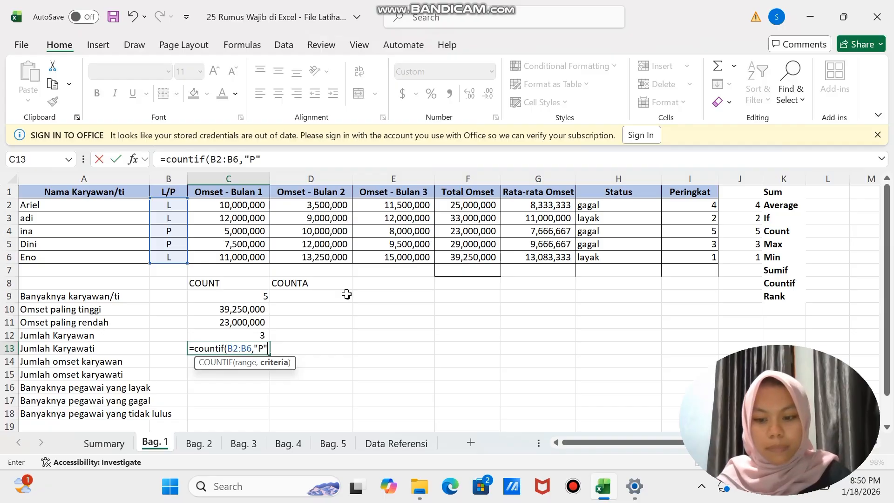
type(")")
key("Return")
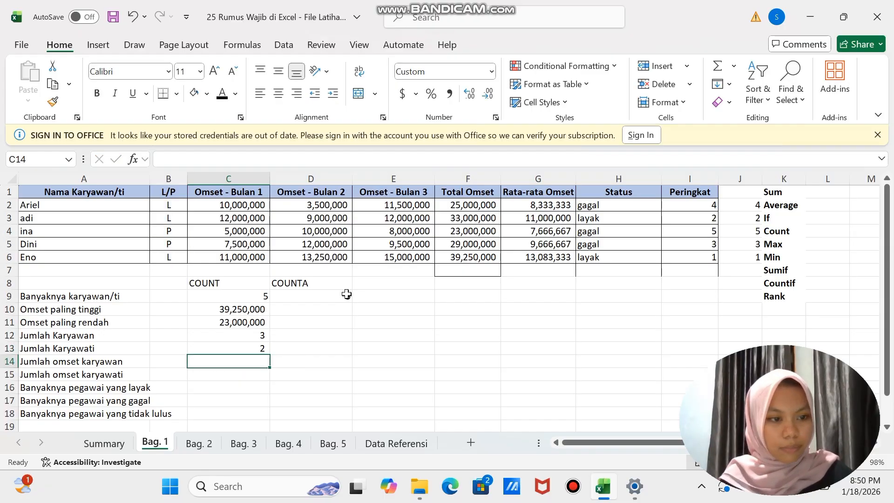
- Calculate Jumlah omset karyawan in C14 by summing Total Omset for L employees with =SUMIF(B2:B6,"L",F2:F6)
scroll(90, 365, "down", 1)
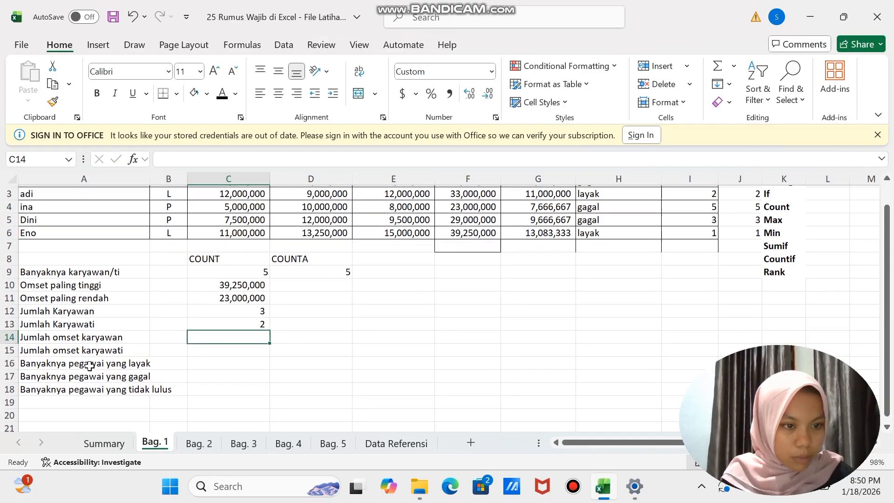
scroll(89, 365, "up", 1)
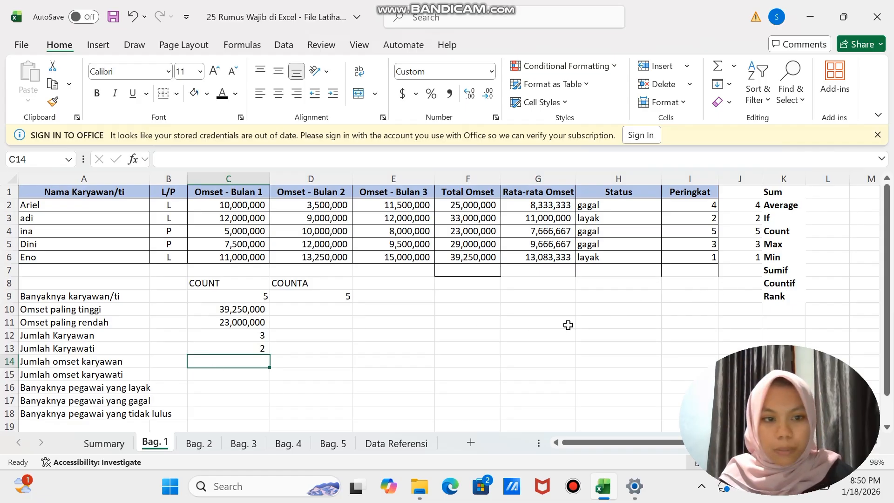
type("=sum")
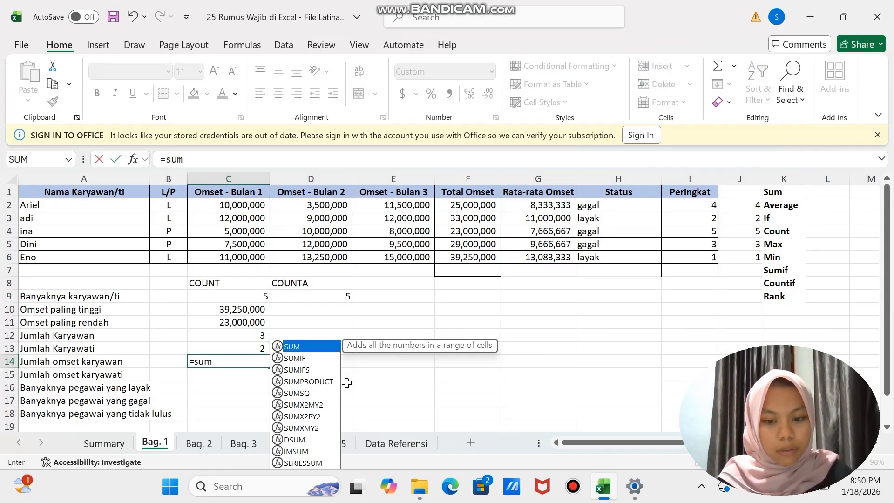
type("if(")
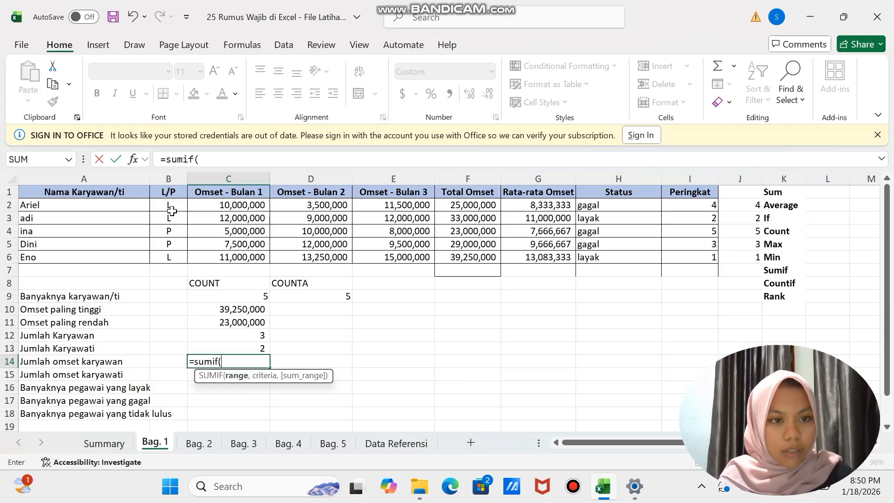
left_click_drag(171, 206, 173, 259)
type(",\"L")
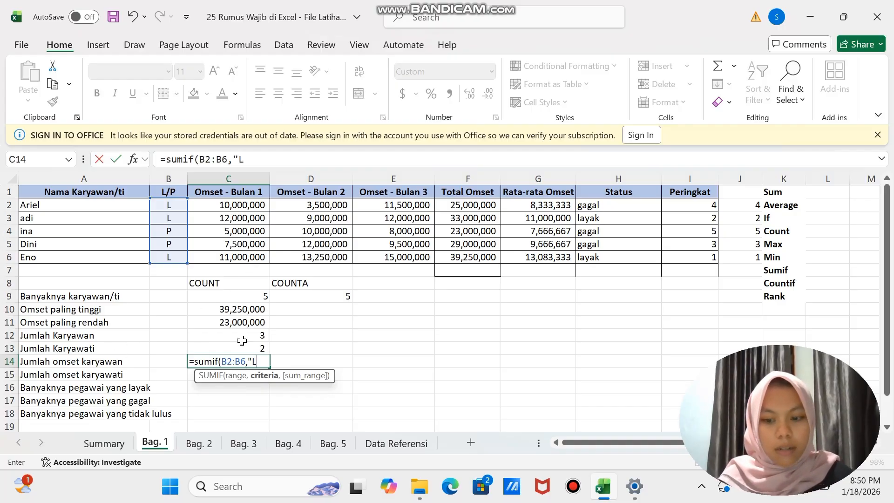
type("\"")
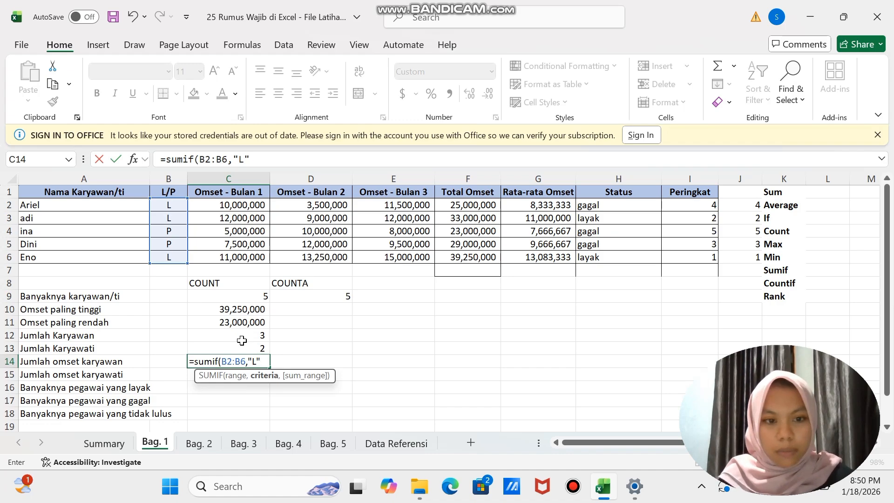
type(",")
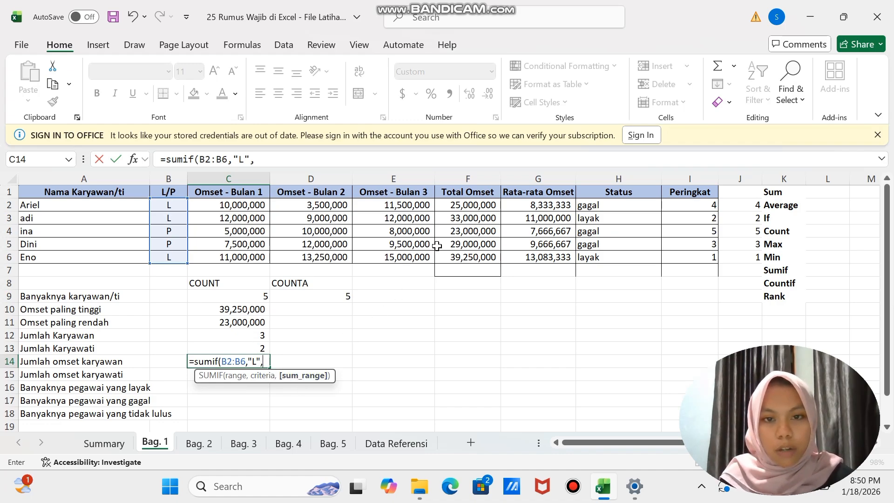
left_click_drag(463, 203, 463, 256)
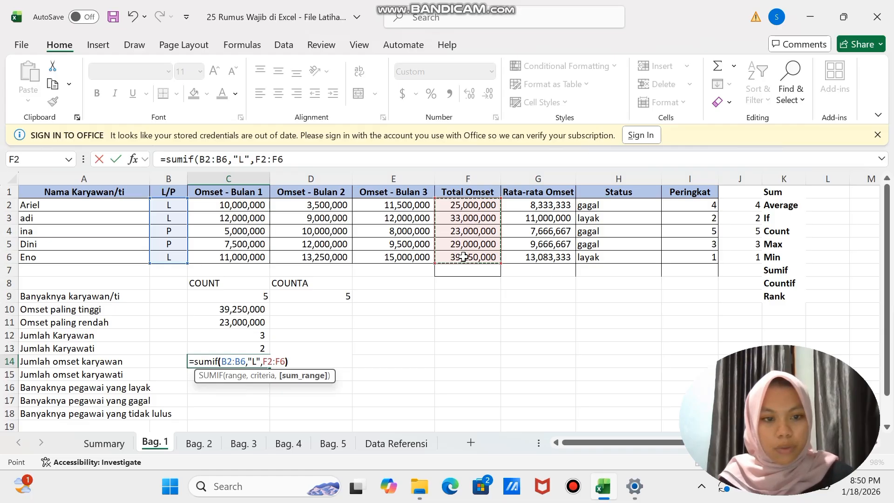
key("Return")
- Calculate Jumlah omset karyawati in C15 by summing Total Omset for P employees with =SUMIF(B2:B6,"P",F2:F6)
type("=")
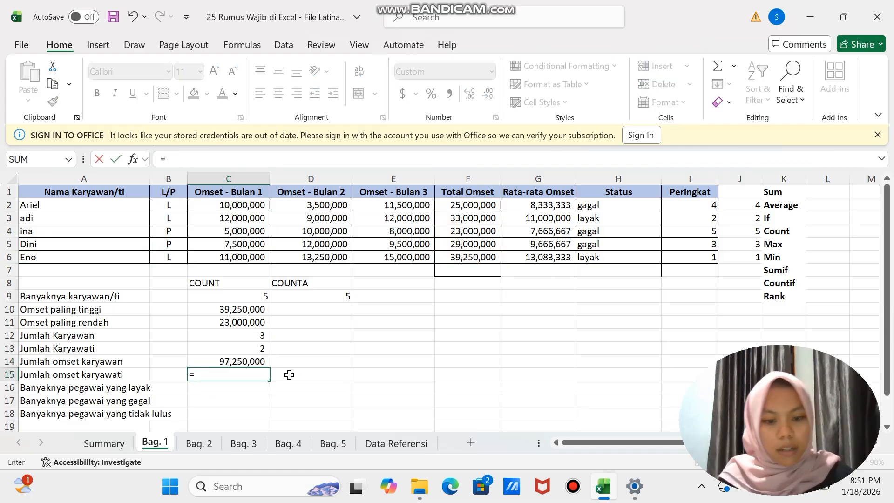
type("sumif")
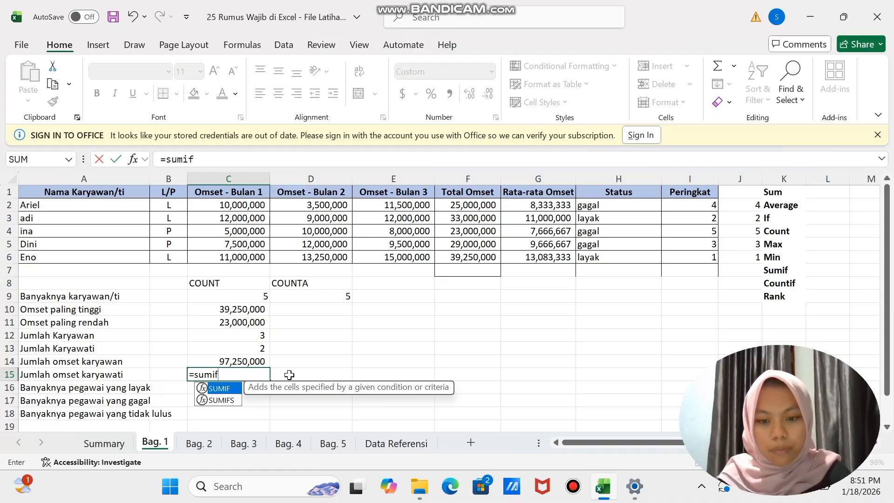
type("(")
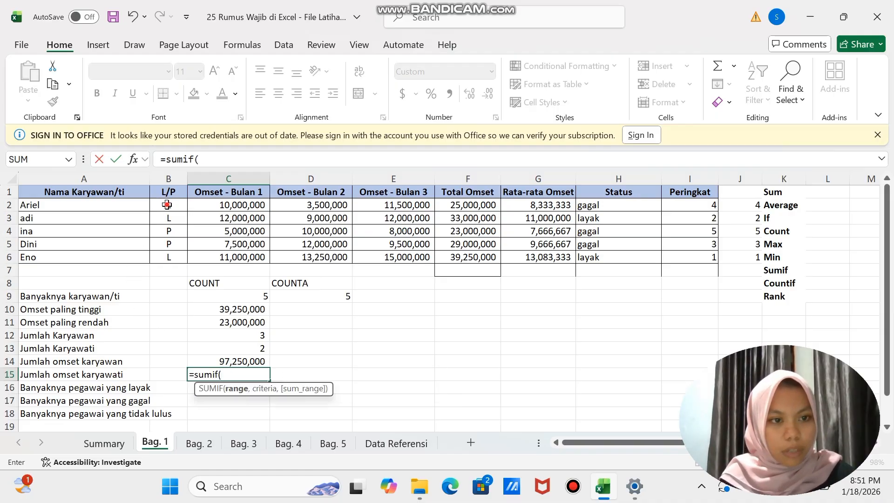
left_click_drag(167, 204, 168, 259)
type(",")
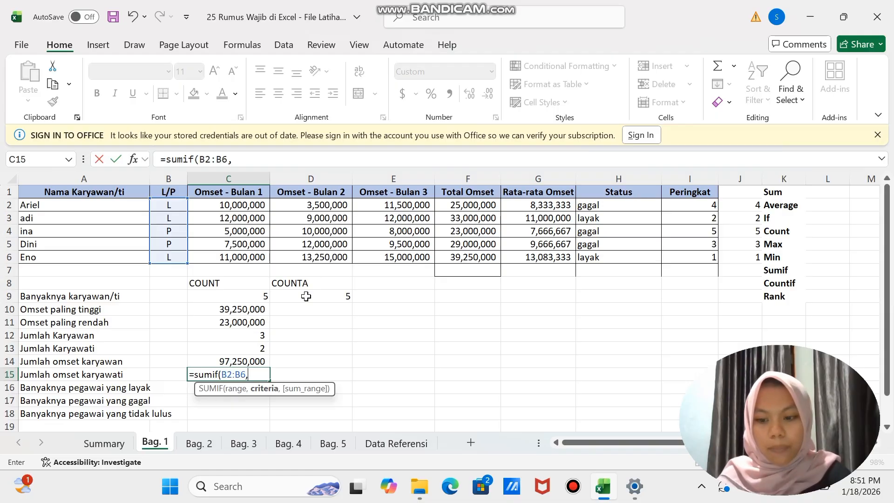
type("\"P")
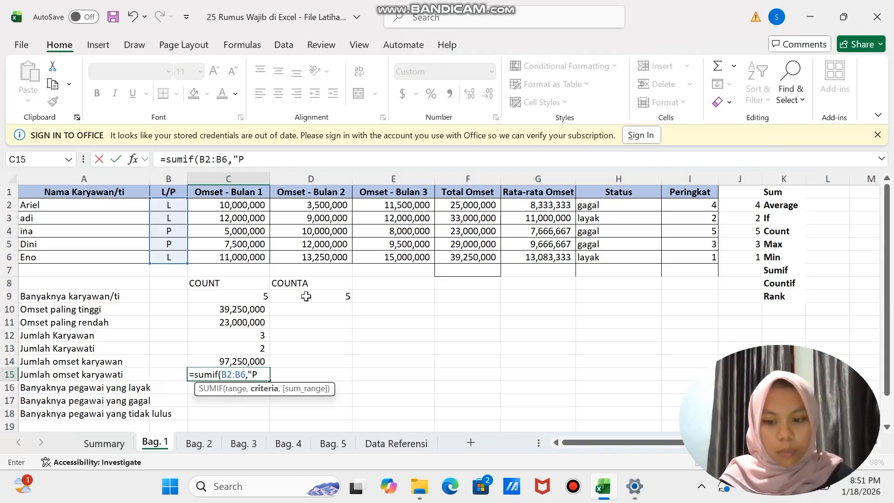
type("\"")
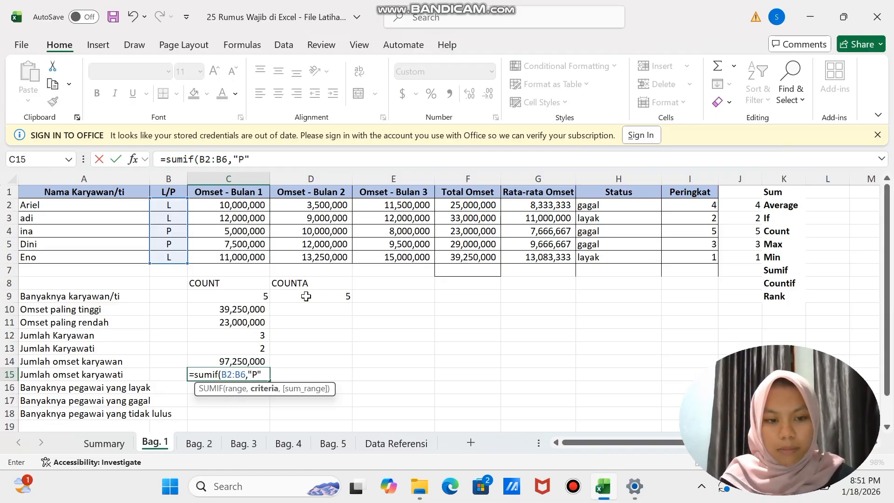
type(",")
left_click_drag(463, 205, 471, 256)
type(")")
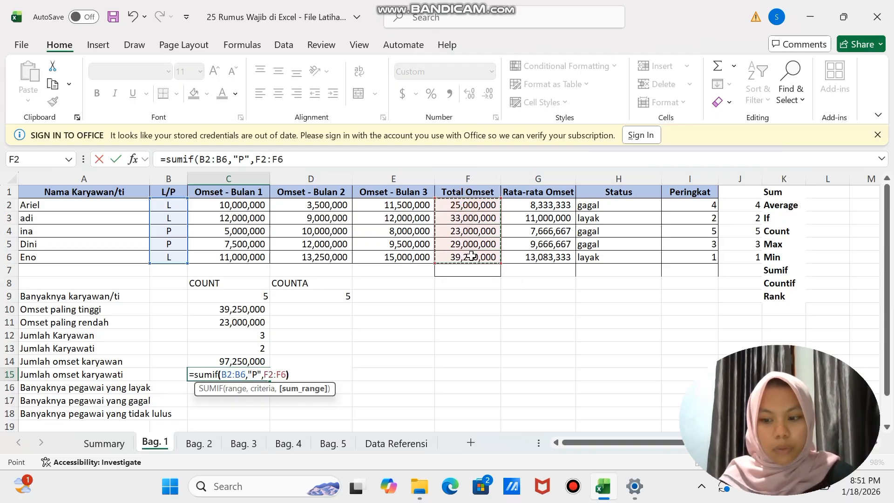
key("Return")
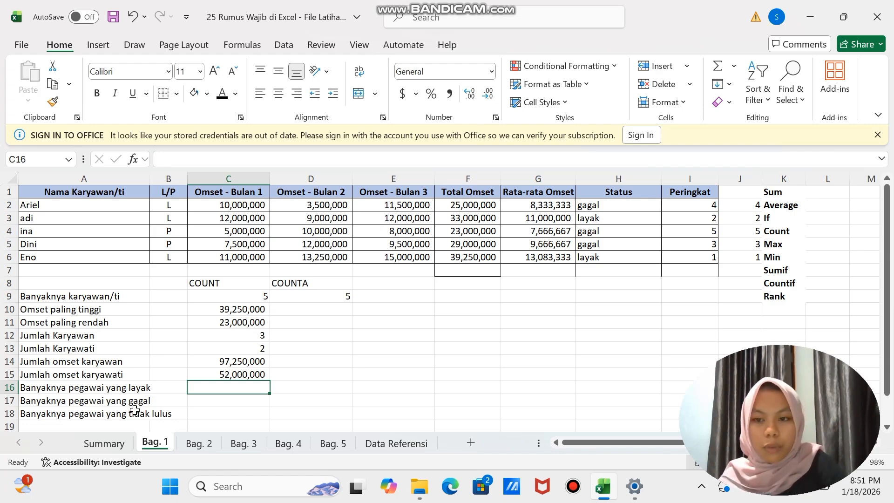
- Count the employees with layak status for Banyaknya pegawai yang layak in C16 with =COUNTIF(H2:H6,"layak")
type("=co")
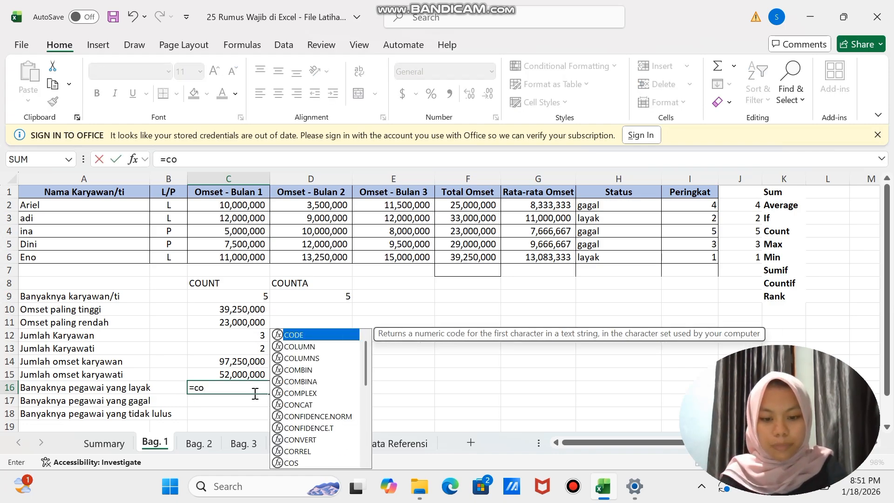
type("untif")
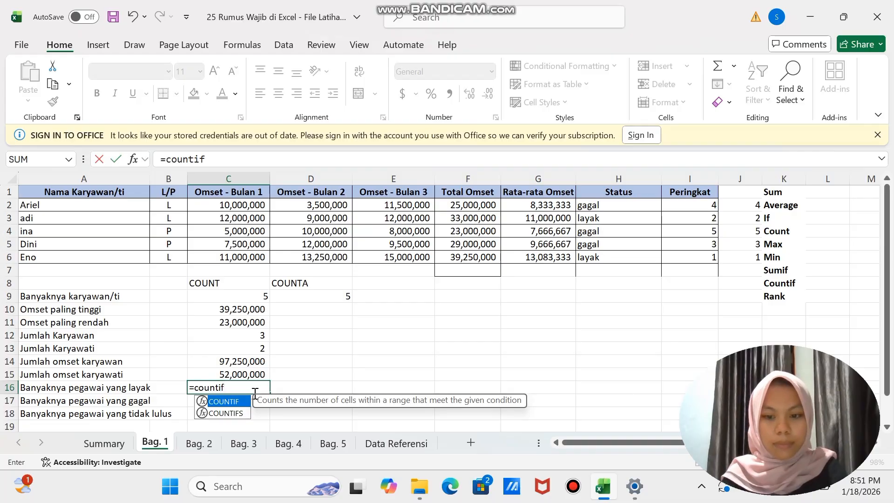
type("(")
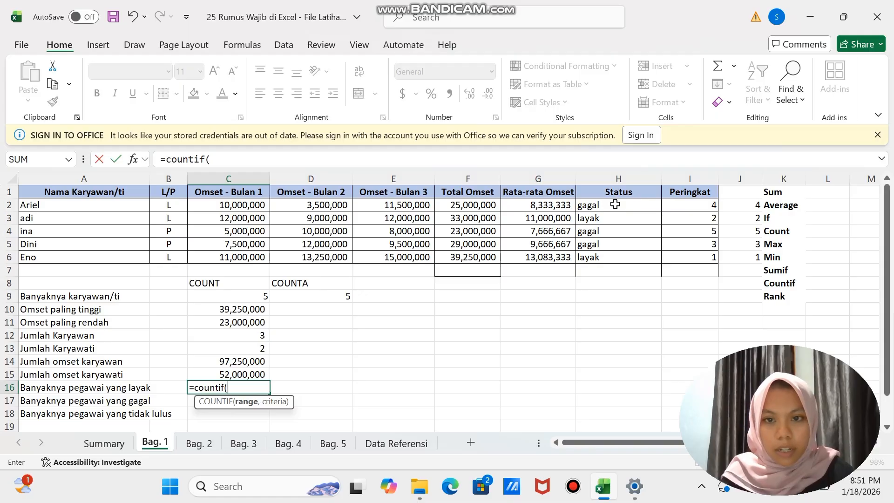
left_click_drag(615, 204, 612, 253)
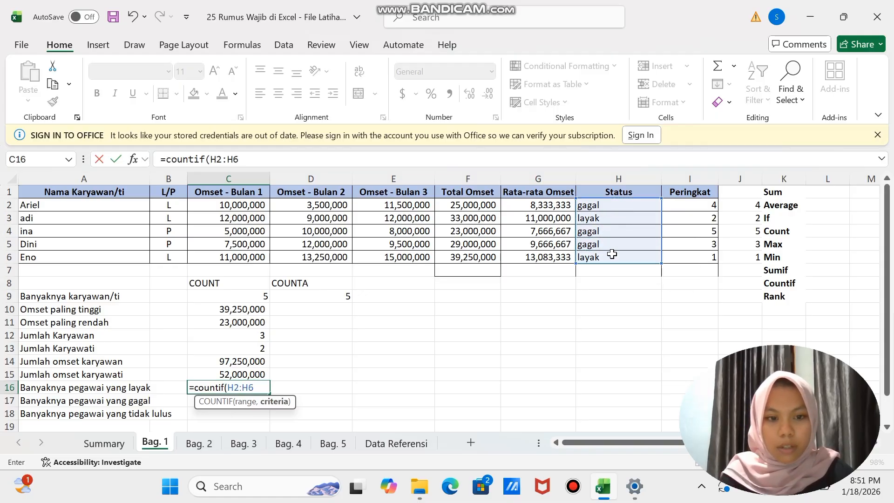
type("\"")
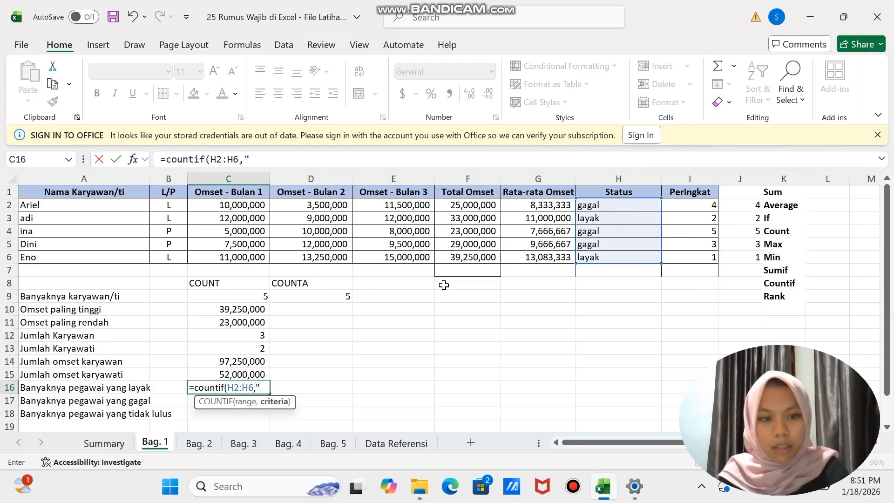
type("l")
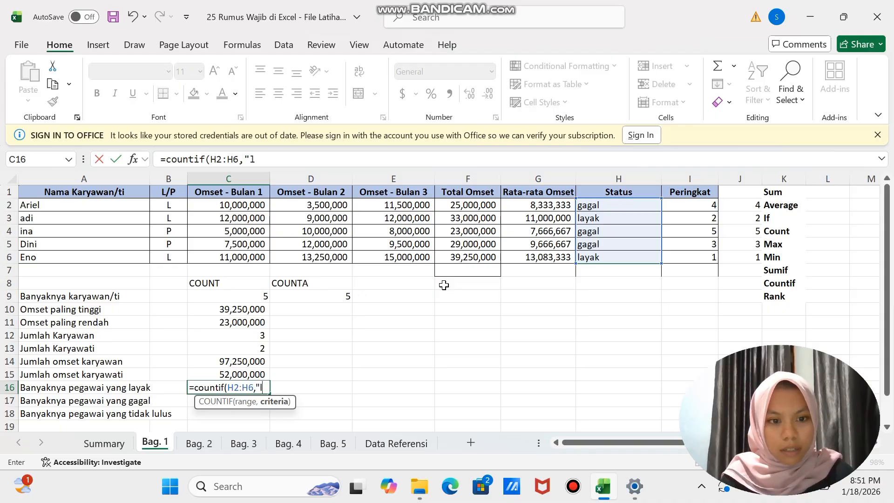
type("ayak")
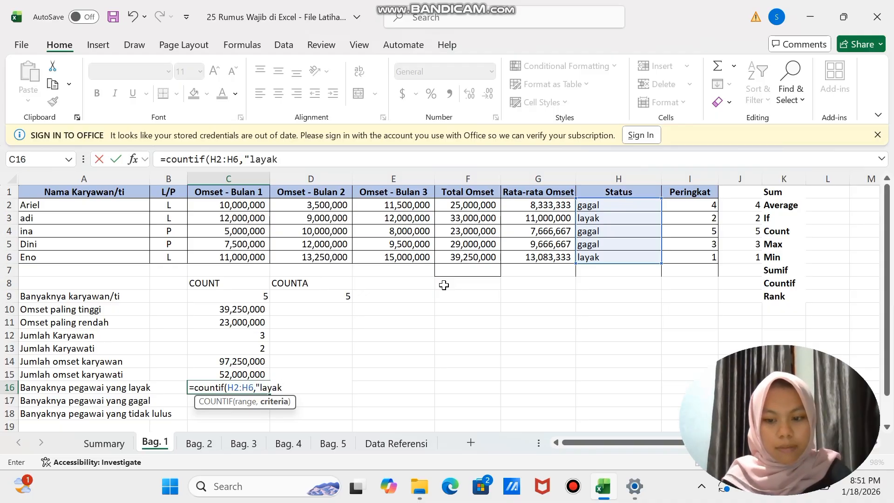
type("\")")
key("Return")
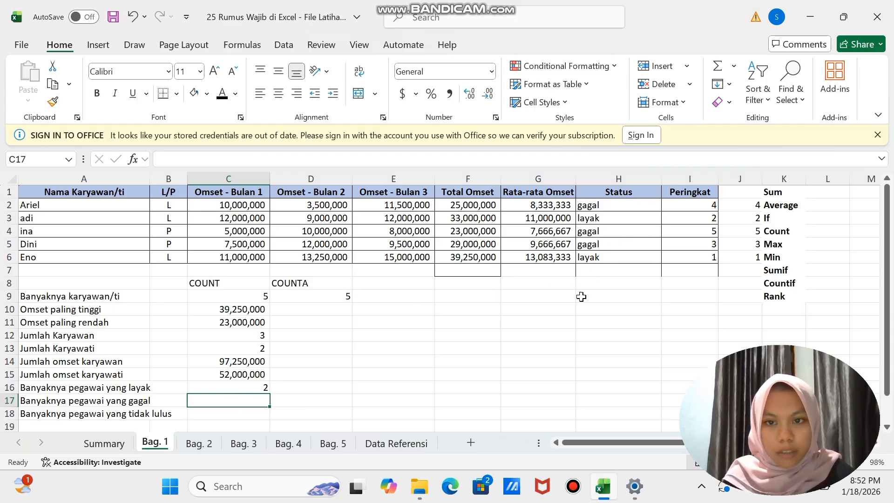
- Count the employees with gagal status for Banyaknya pegawai yang gagal in C17 with =COUNTIF(H2:H6,"gagal")
type("=")
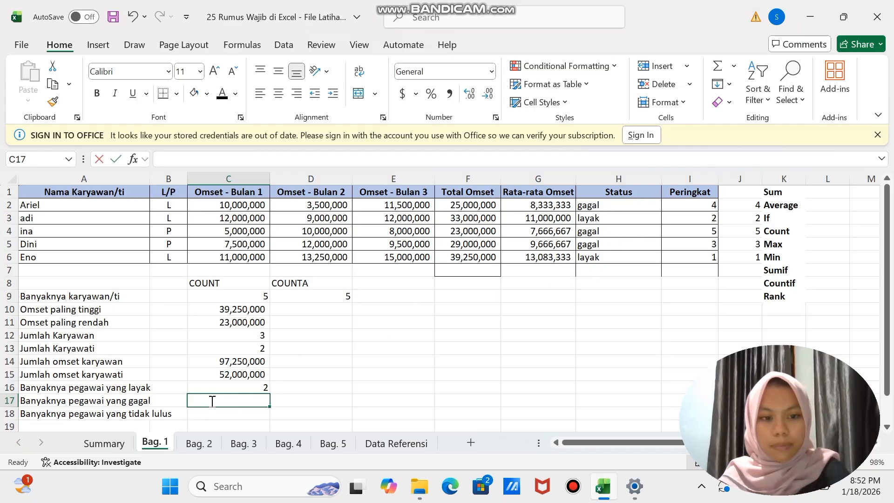
type("co")
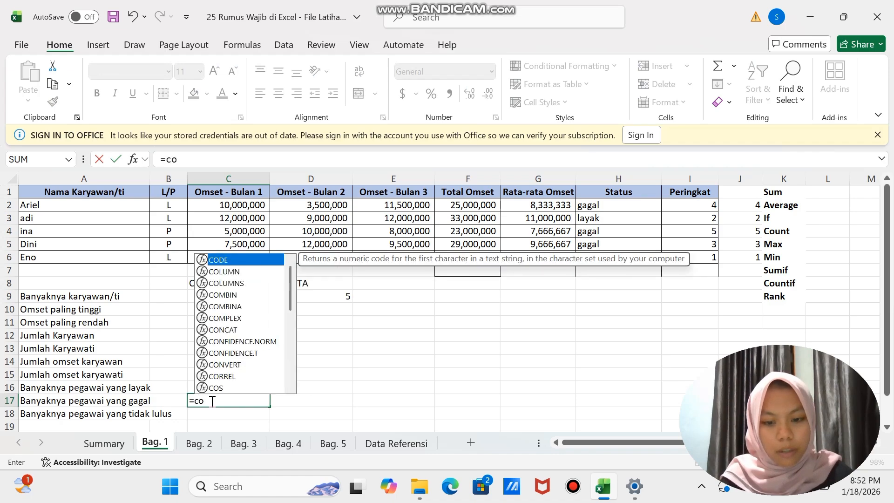
type("untif")
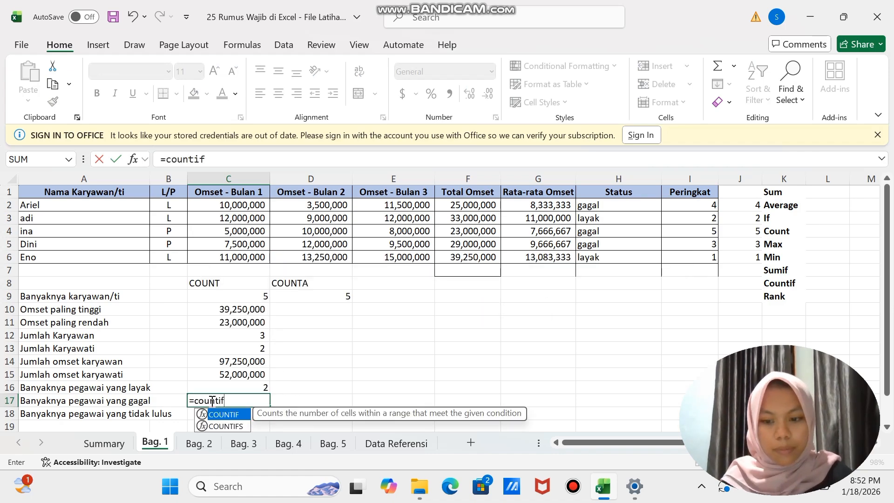
type("(")
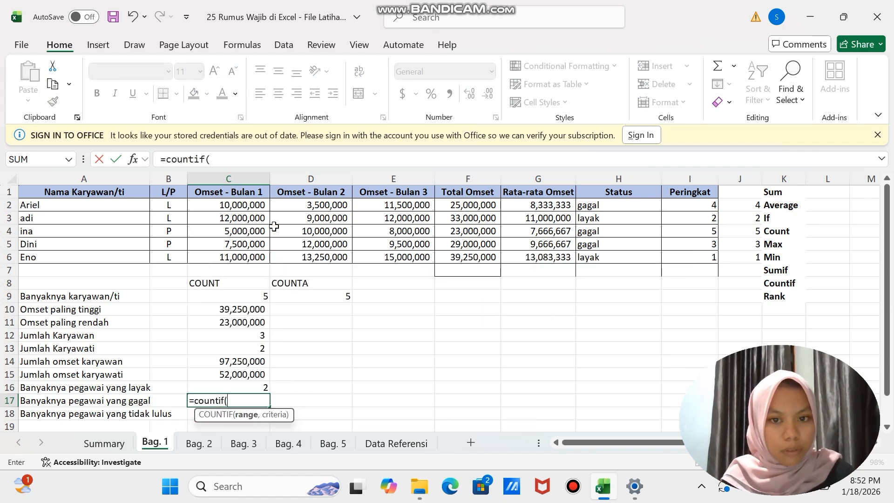
left_click_drag(609, 209, 611, 257)
type(",")
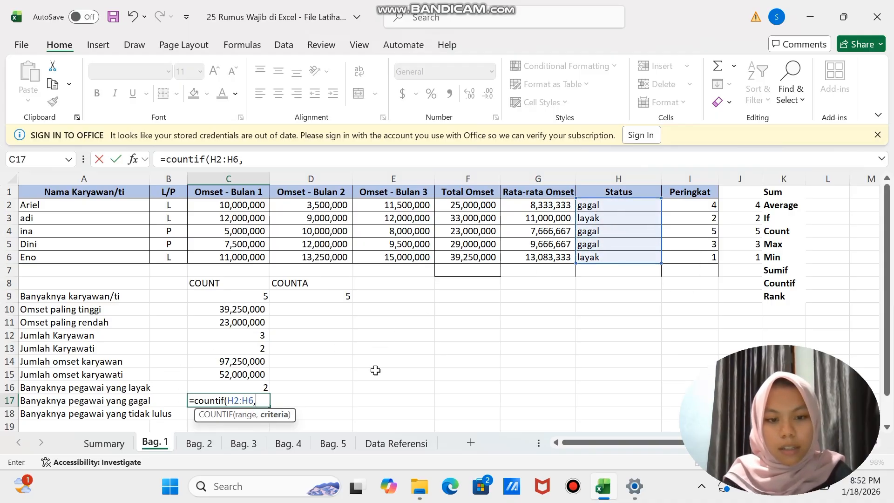
type("\"gagal")
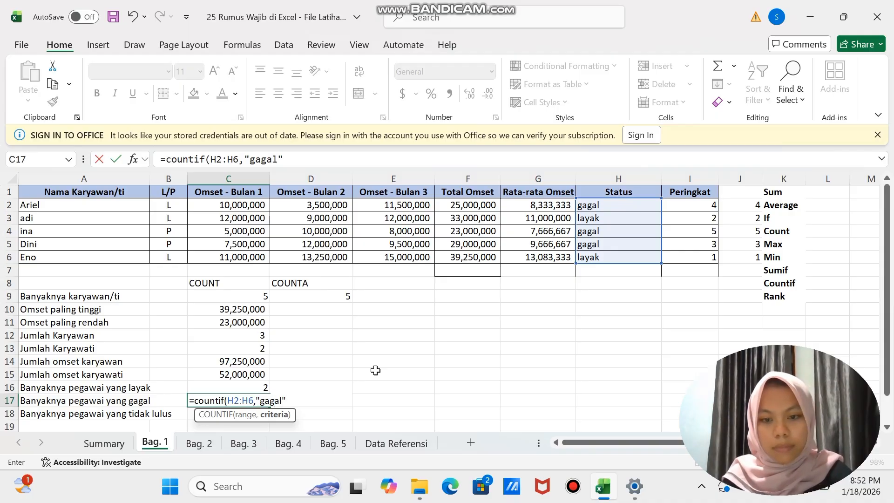
type("\")")
key("Return")
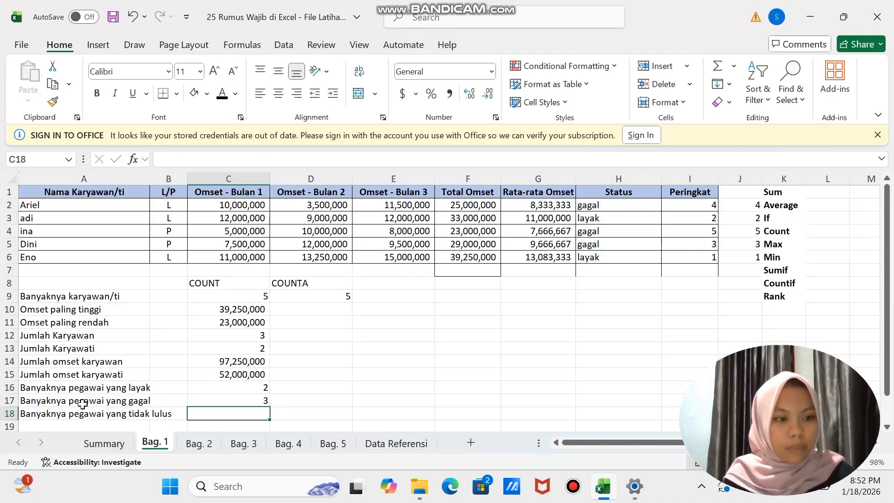
- Count the employees with tidak lulus status for Banyaknya pegawai yang tidak lulus in C18 with =COUNTIF(H2:H6,"tidak lulus")
scroll(84, 403, "down", 1)
scroll(84, 404, "down", 1)
type("=c")
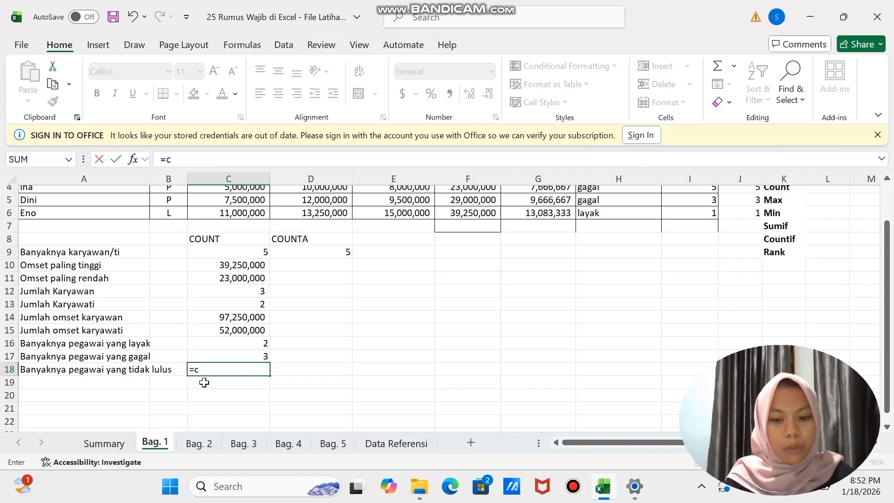
type("ountif(")
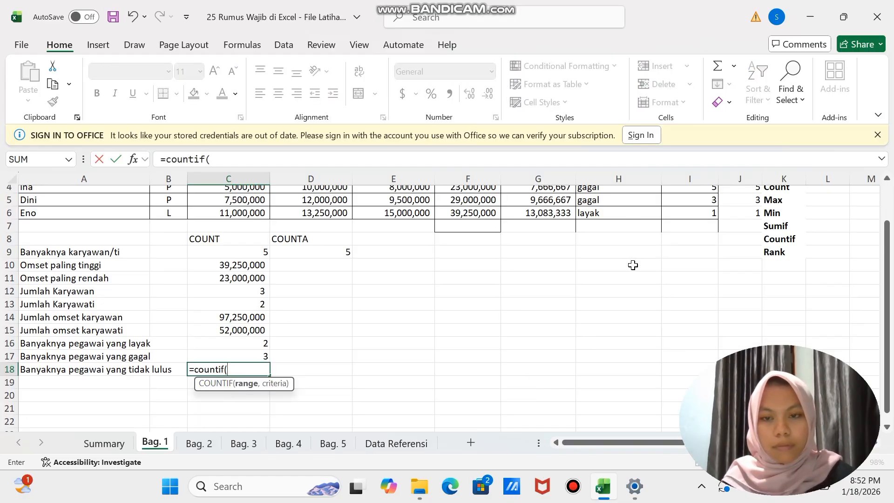
scroll(632, 265, "up", 3)
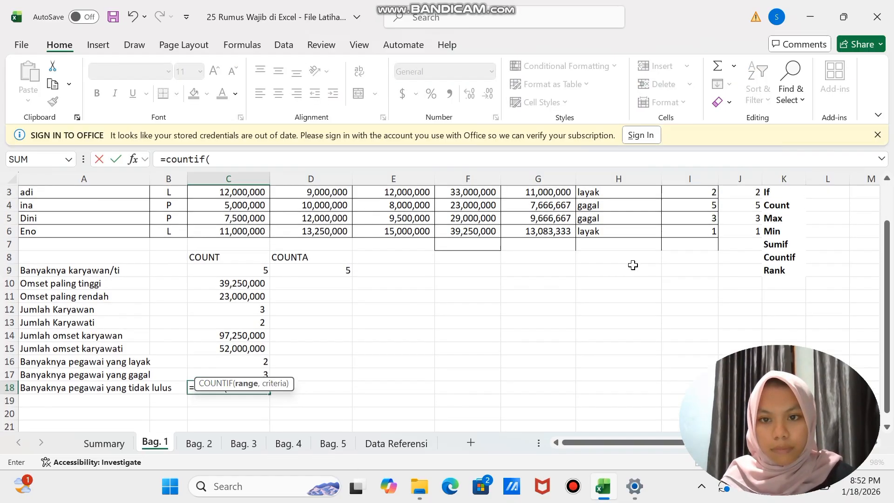
left_click_drag(598, 204, 596, 257)
type(",")
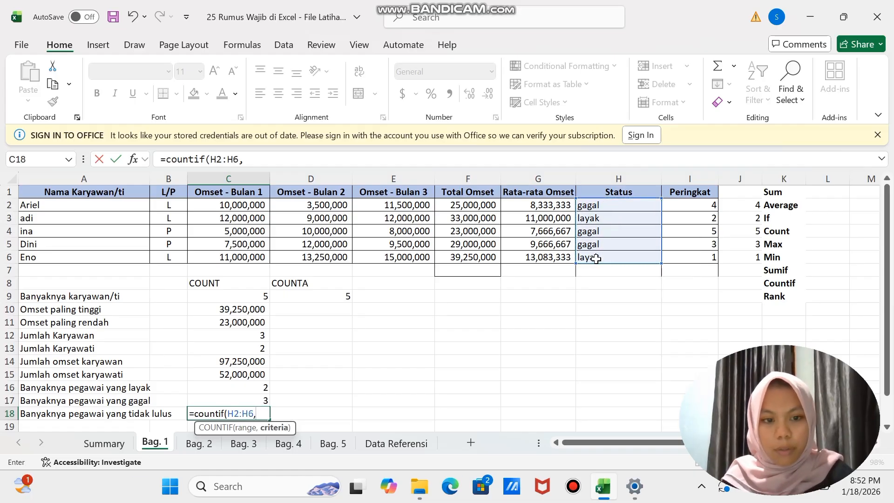
type("\"")
type("ti")
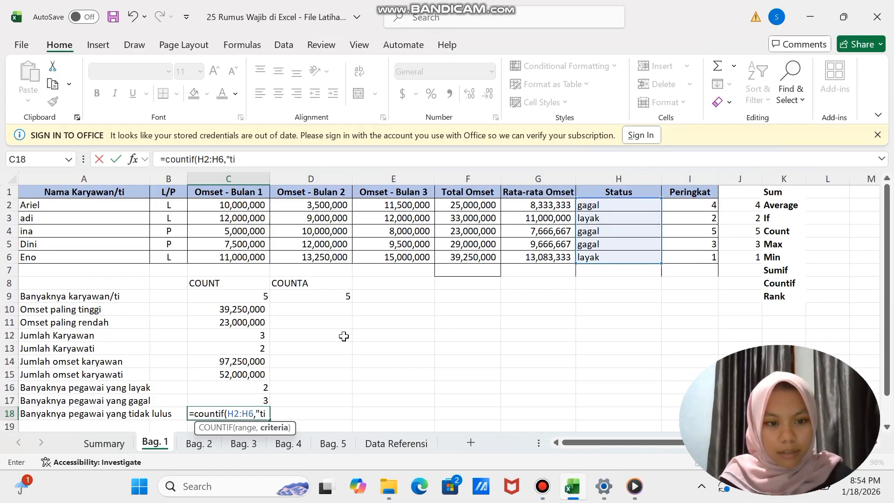
type("dak lu")
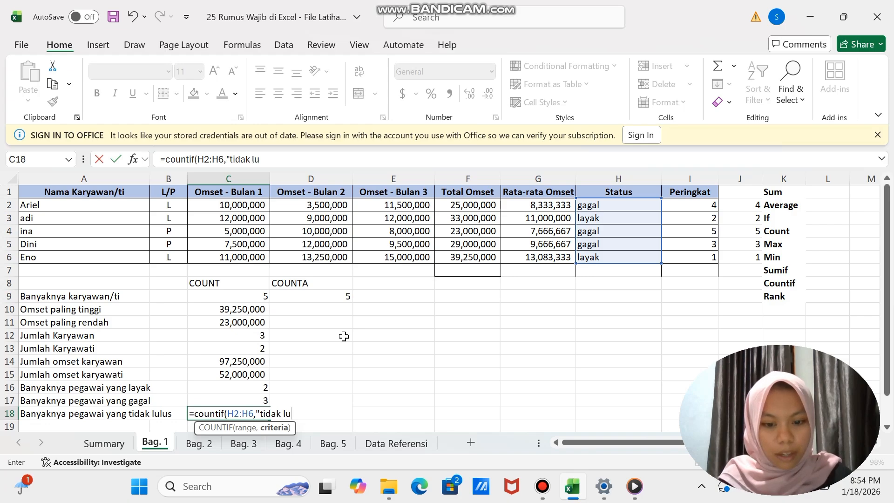
type("lus")
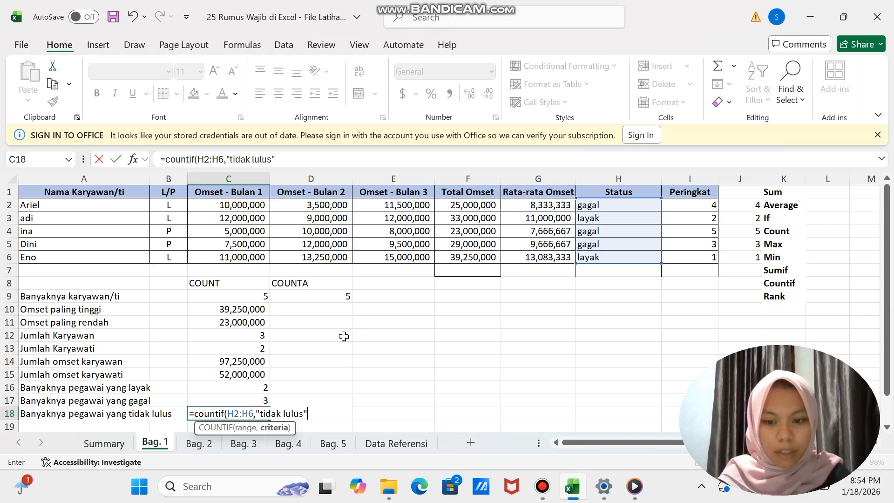
type("\")")
key("Return")
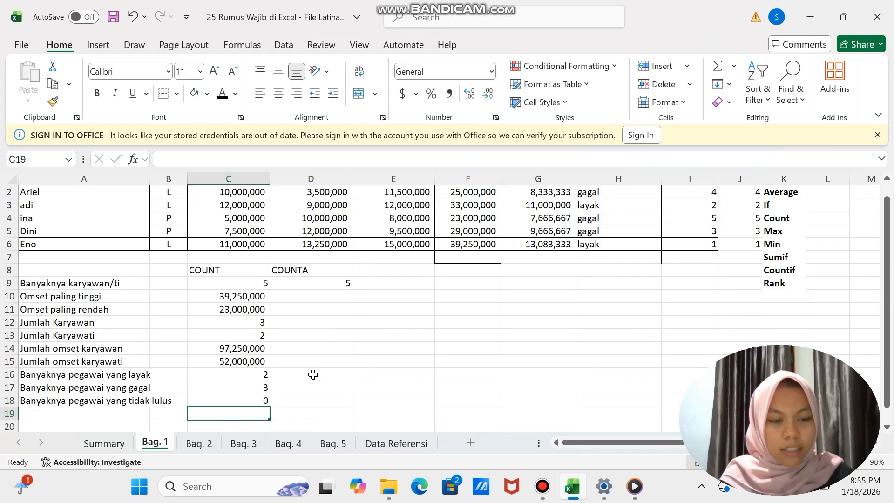
scroll(275, 389, "down", 2)
scroll(275, 388, "up", 2)
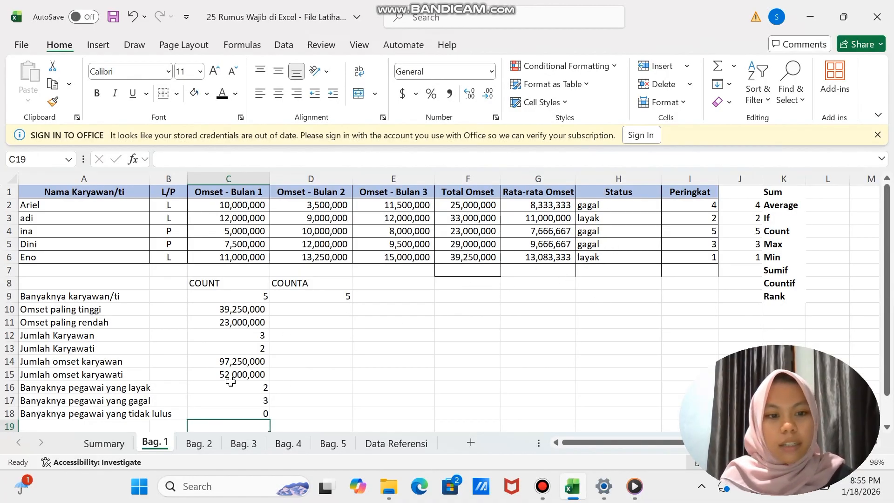
scroll(231, 381, "down", 2)
scroll(230, 381, "up", 1)
scroll(270, 381, "up", 1)
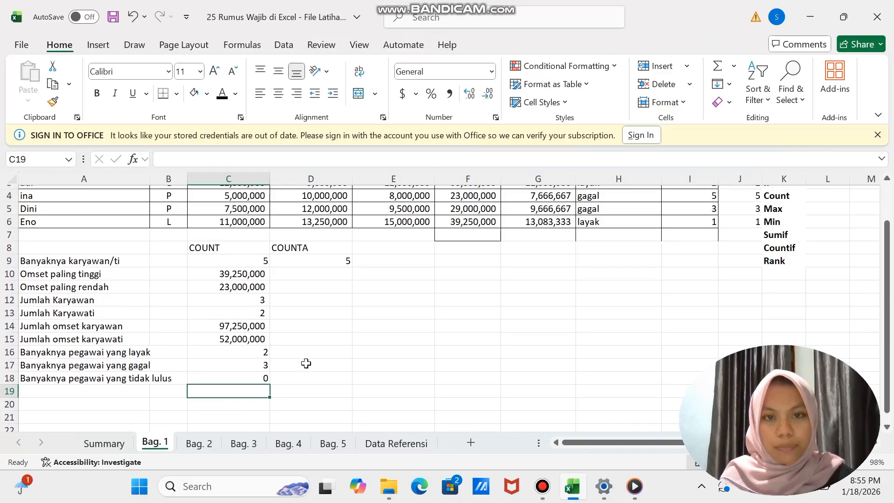
- On the Bag. 2 sheet, tidy the spacing of the messy text for Supaya spasinya rapi in C2 with =TRIM(C1)
left_click(199, 443)
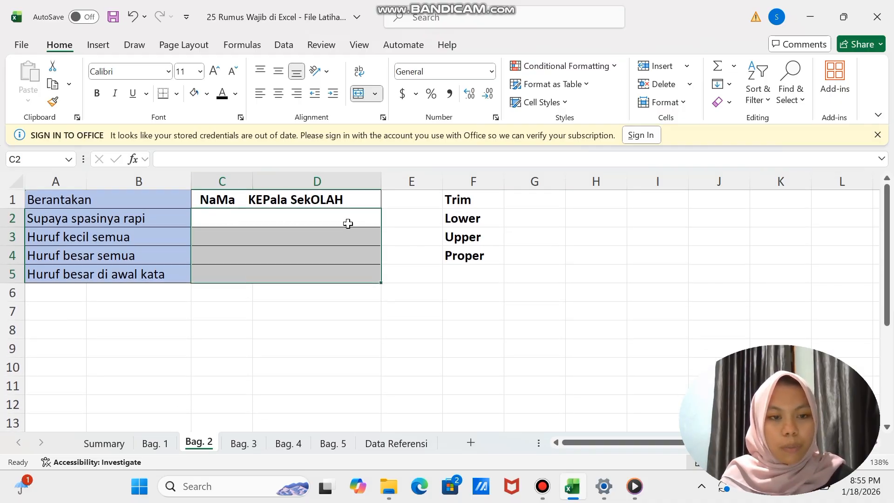
left_click(236, 216)
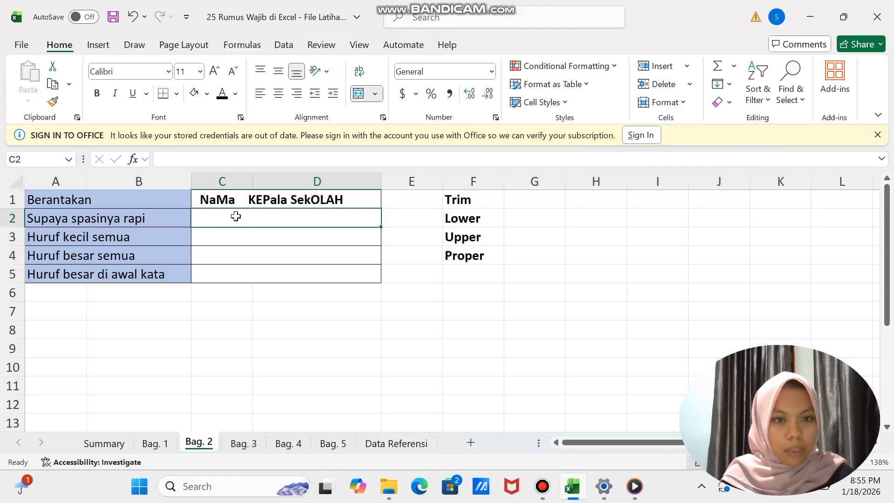
type("=tri")
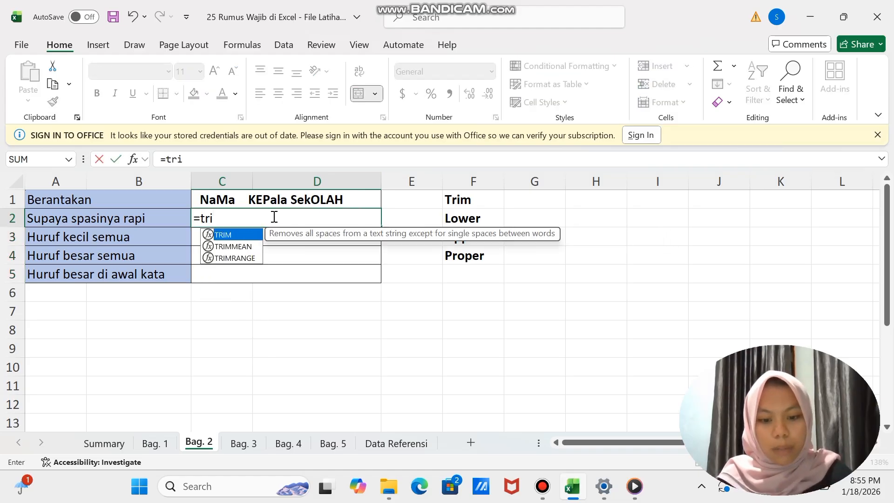
type("m(")
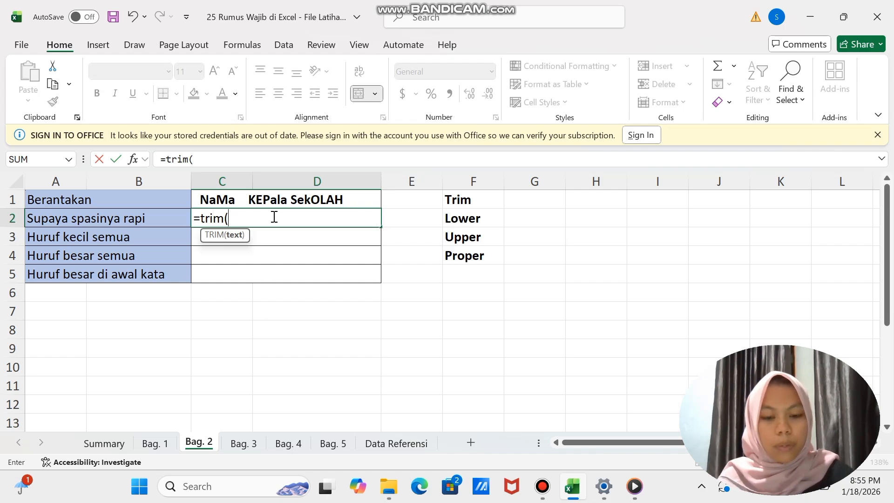
left_click(247, 199)
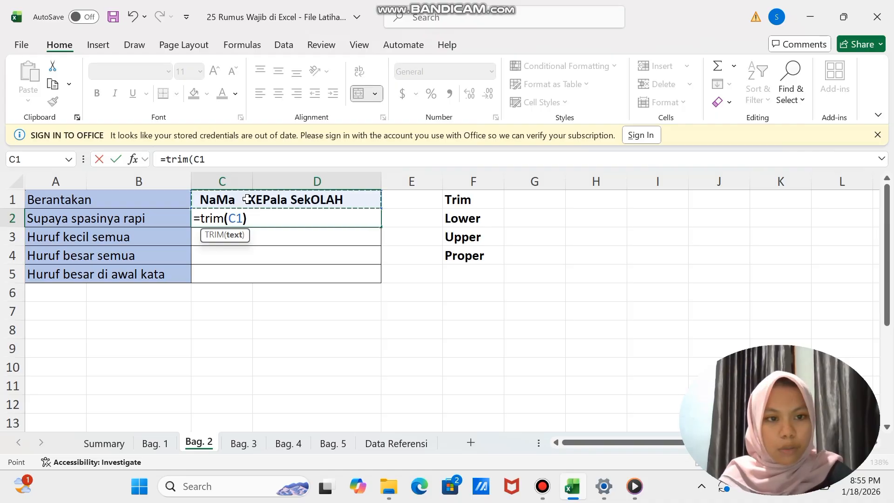
key("Return")
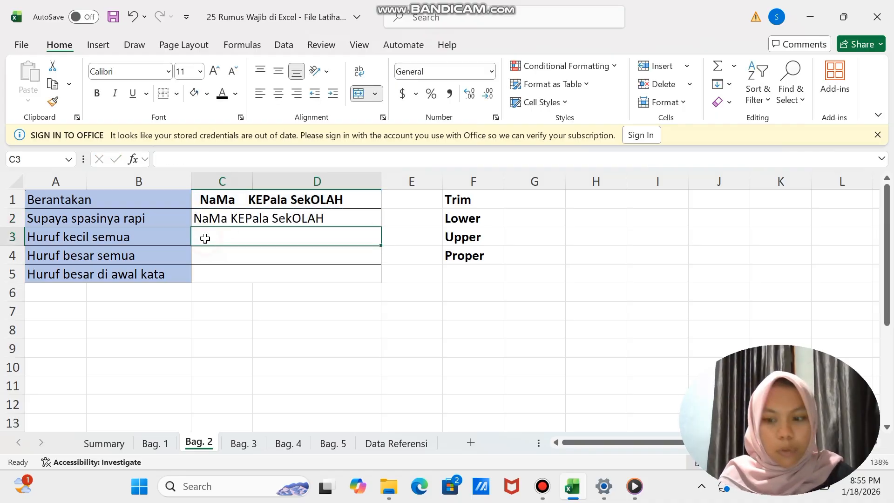
- Convert the tidied text to all lowercase for Huruf kecil semua in C3 with =LOWER(C2)
type("=")
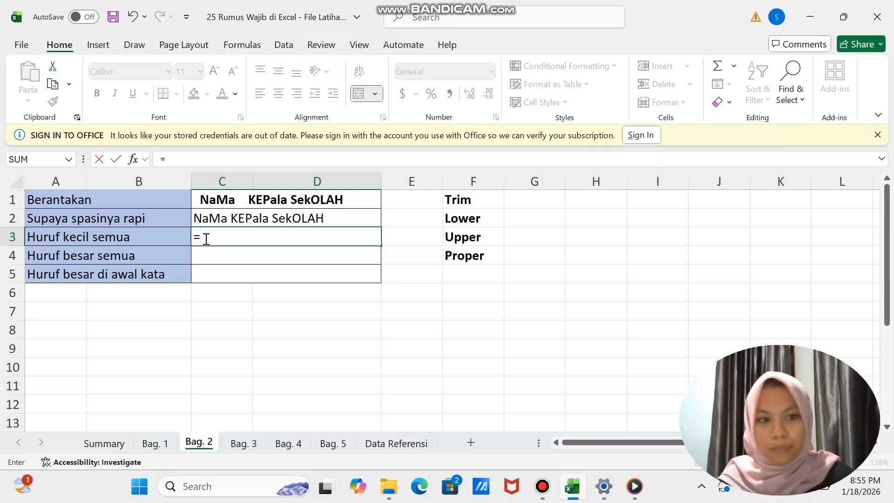
type("lower")
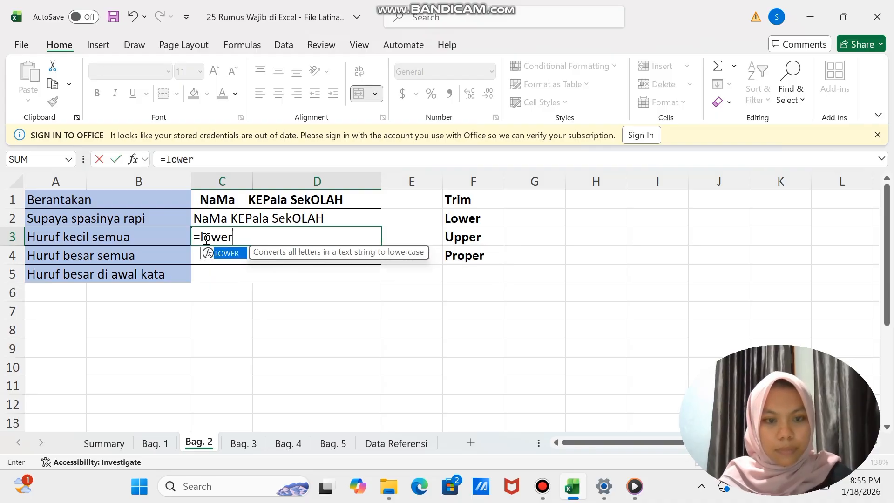
type("(")
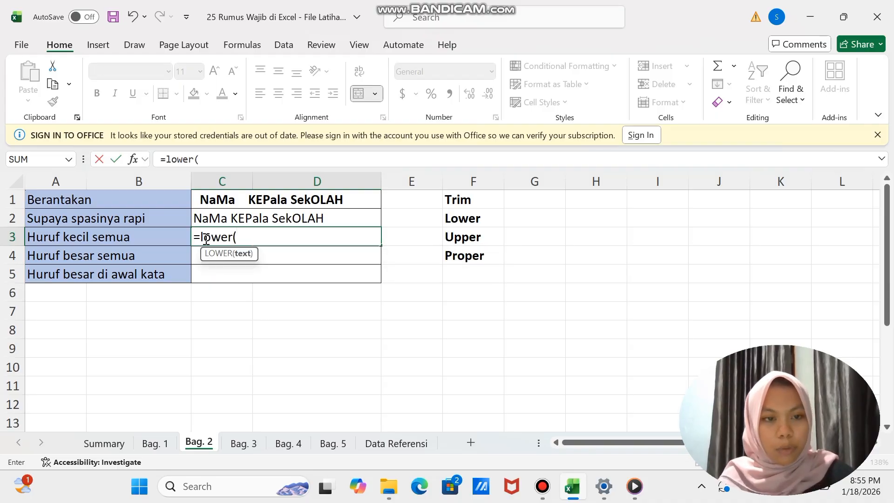
left_click(230, 217)
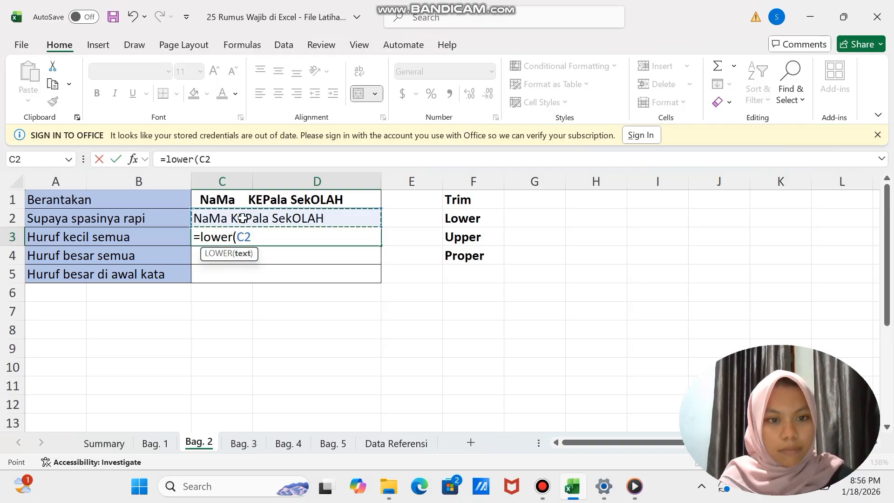
type(")")
key("Return")
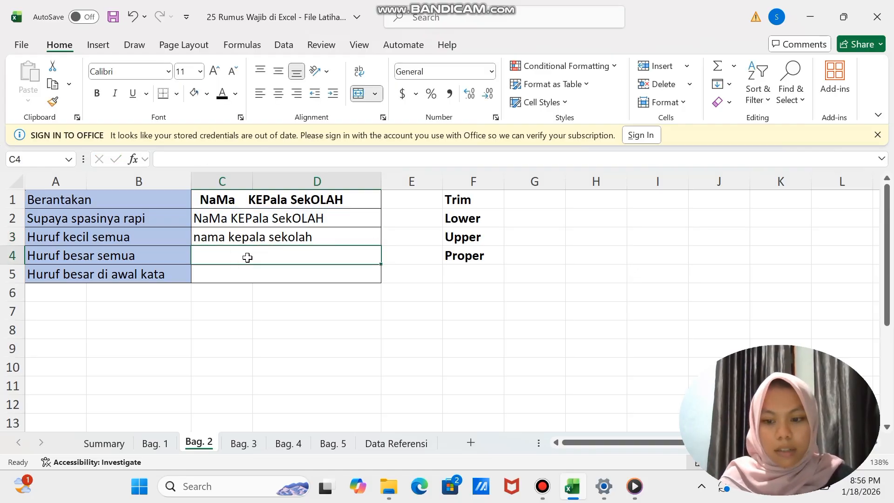
- Convert the lowercase text to all capitals for Huruf besar semua in C4 with =UPPER(C3)
type("=upper")
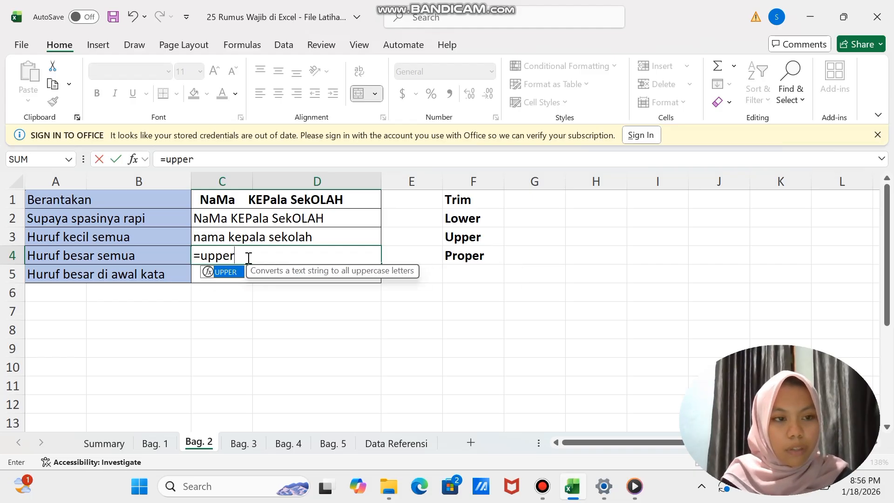
type("(")
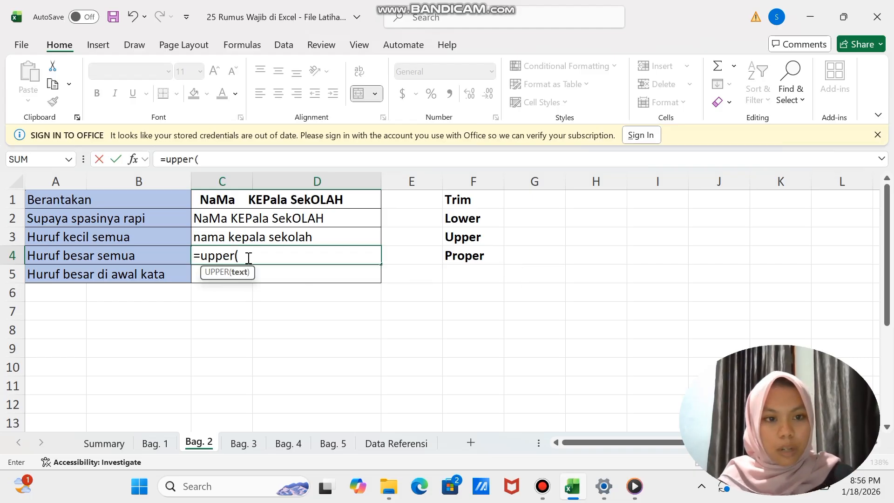
left_click(241, 238)
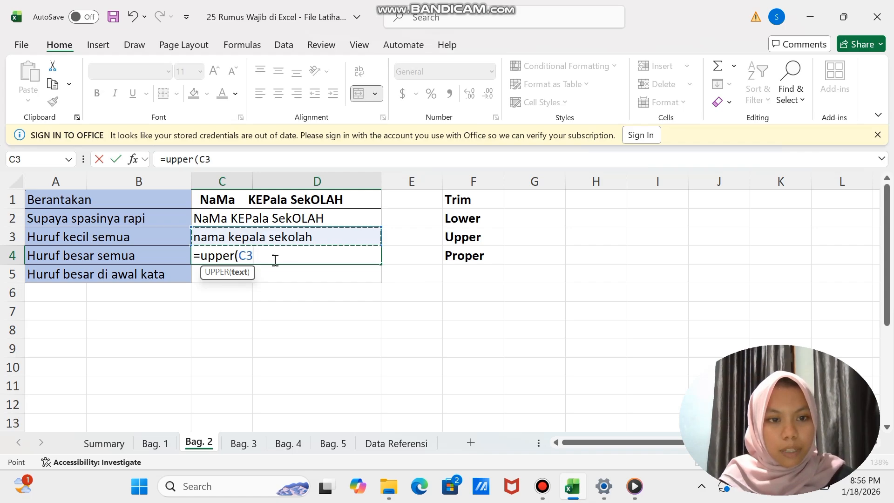
type(")")
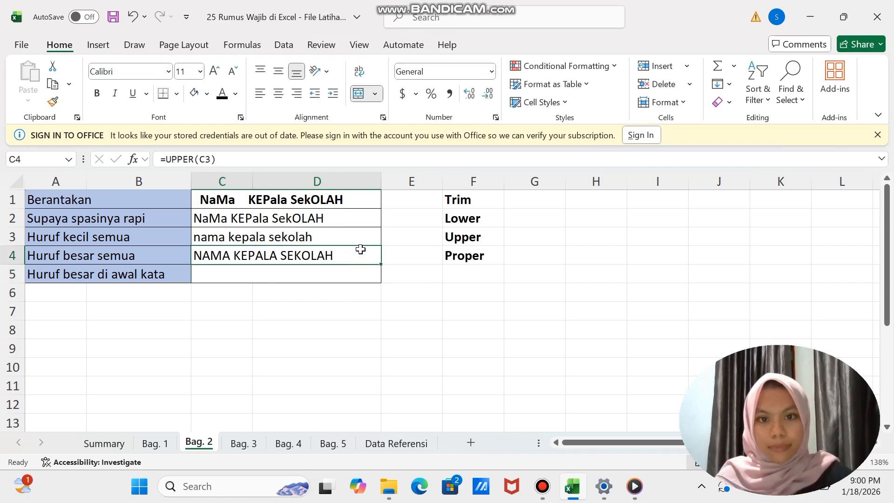
- Capitalise the first letter of each word for Huruf besar di awal kata in C5 with =PROPER(C3)
left_click(280, 278)
type("=")
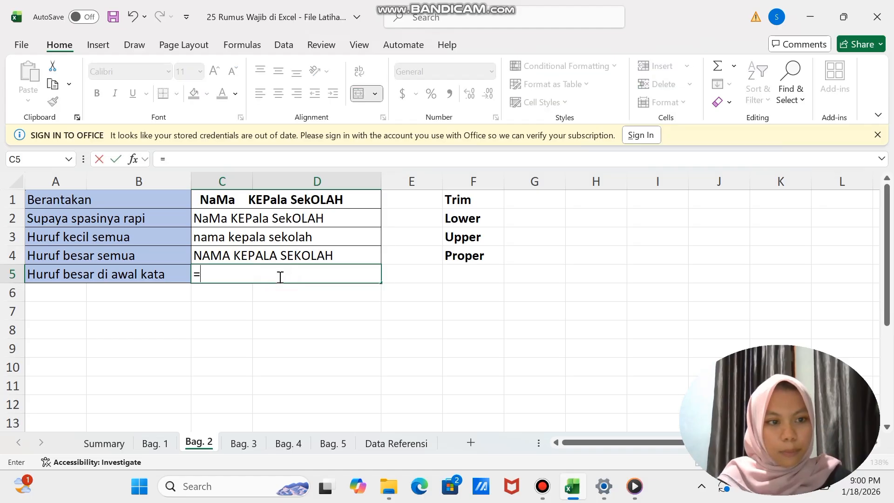
type("pr")
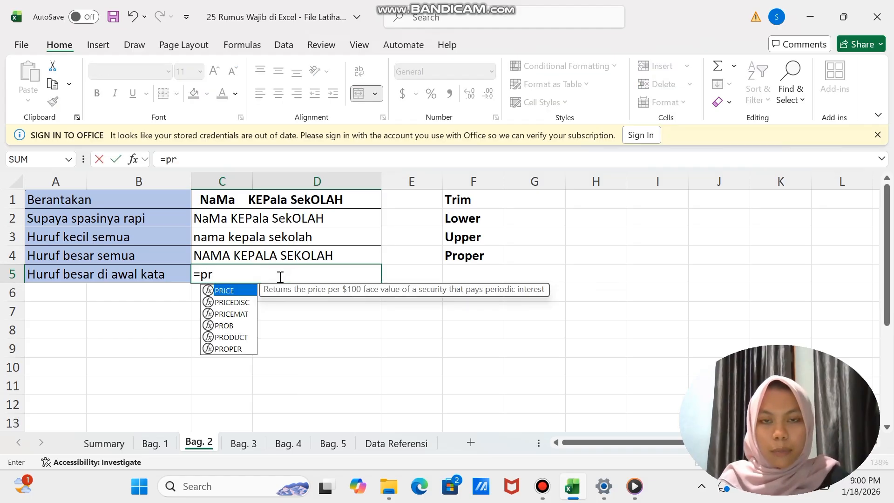
type("pe")
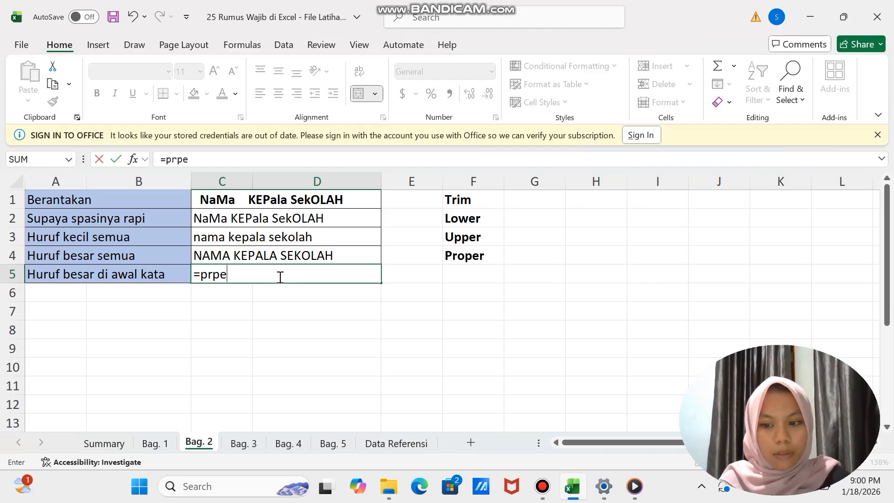
key("BackSpace")
key("BackSpace")
type("oper")
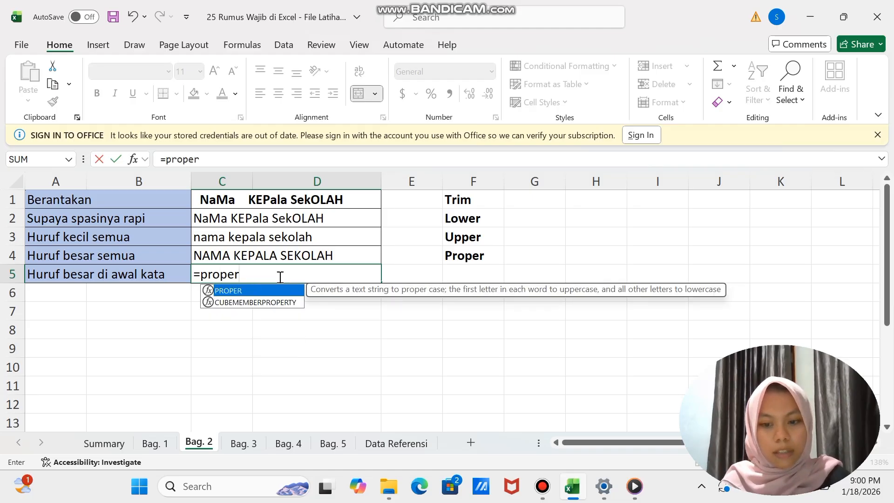
type("(")
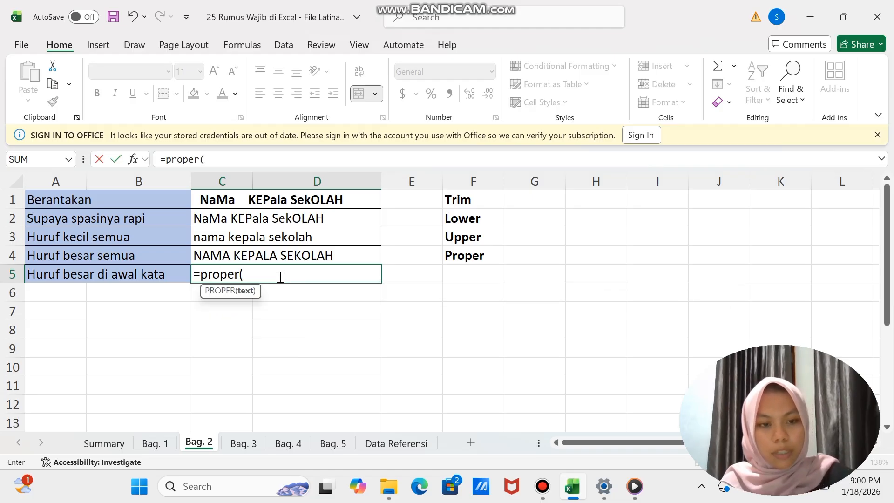
left_click(242, 239)
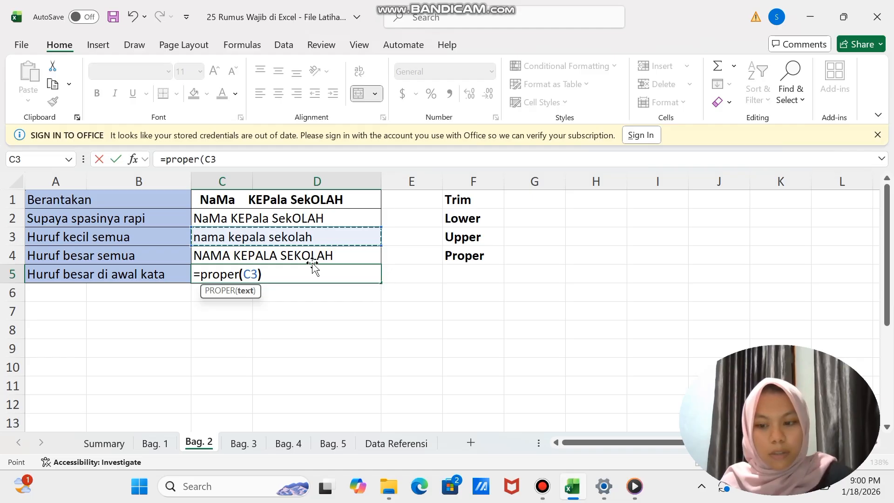
key("Return")
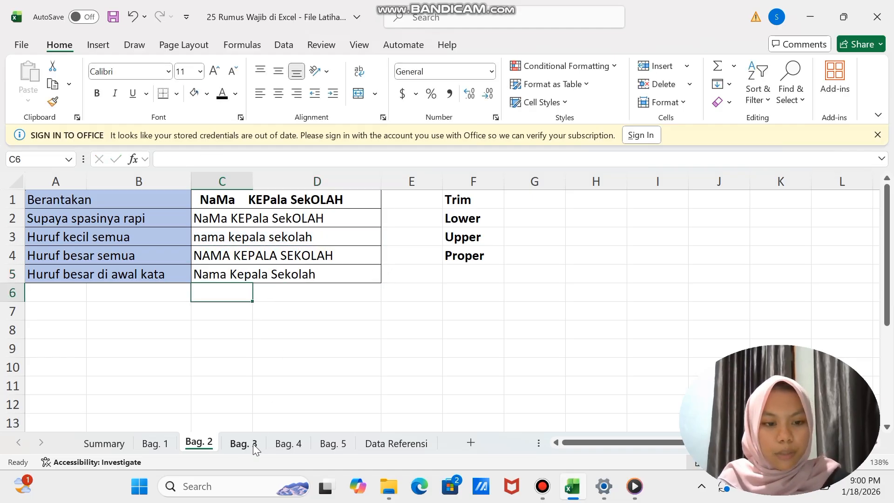
- On the Bag. 3 sheet, build the first ID Karyawan in D2 with =CONCATENATE(A2,"-",B2,"-",C2)
left_click(243, 443)
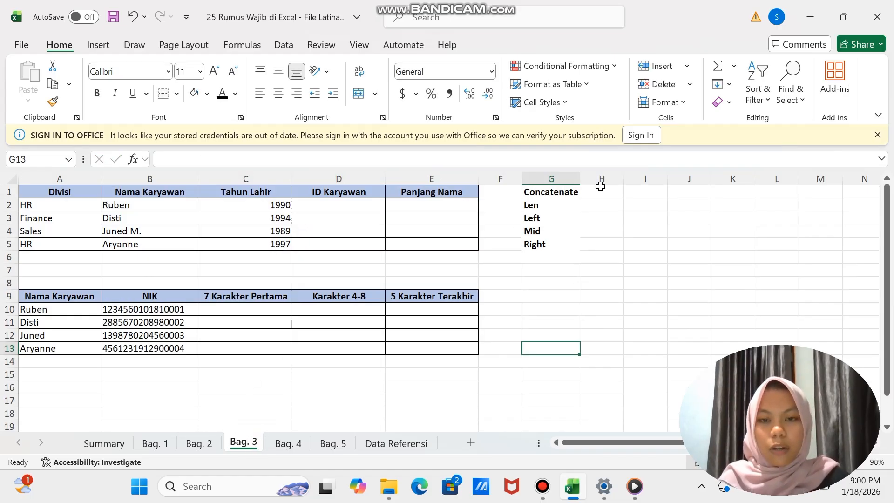
left_click(313, 206)
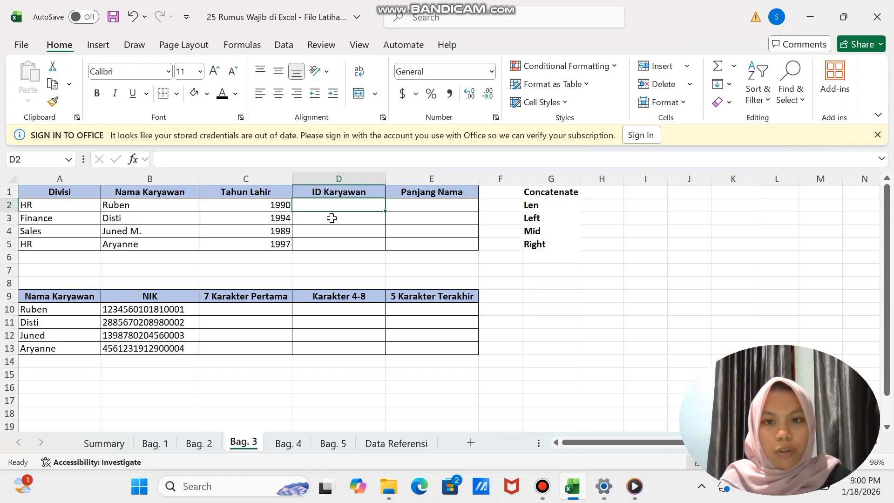
type("=")
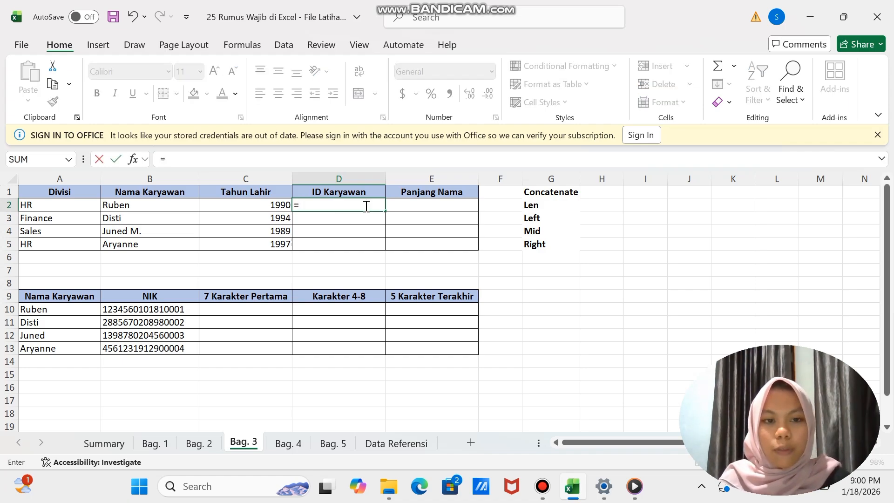
type("cont")
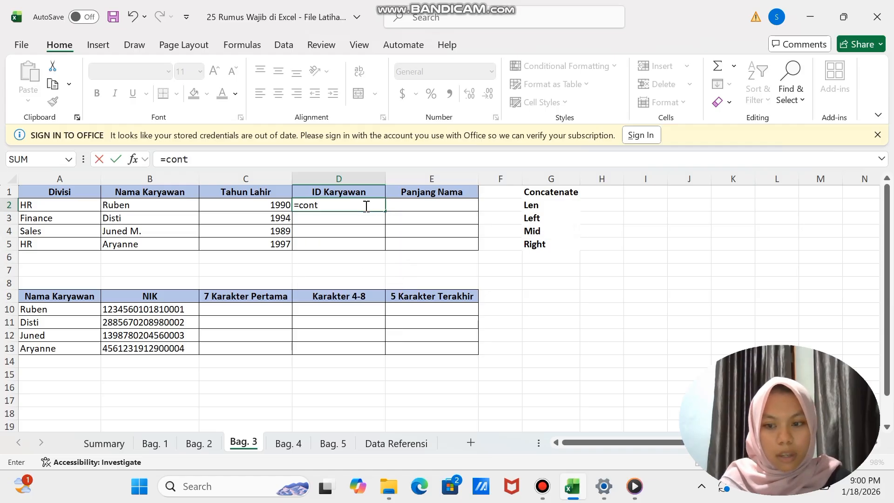
key("BackSpace")
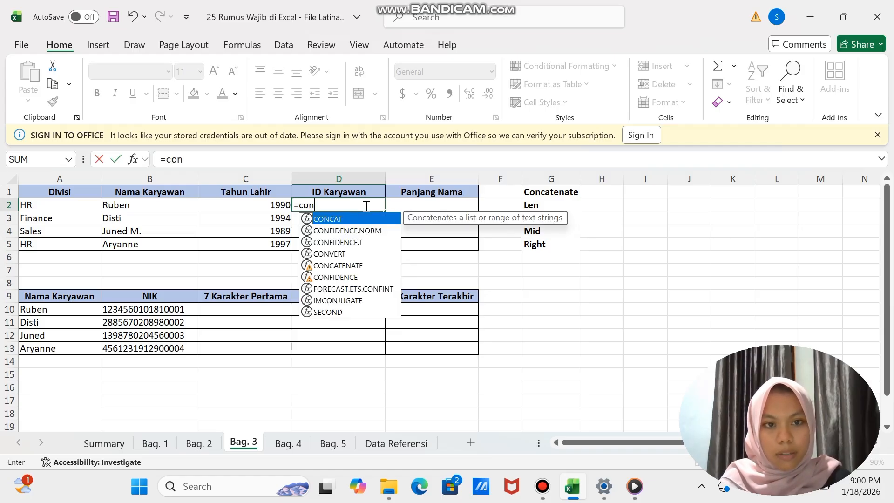
type("ca")
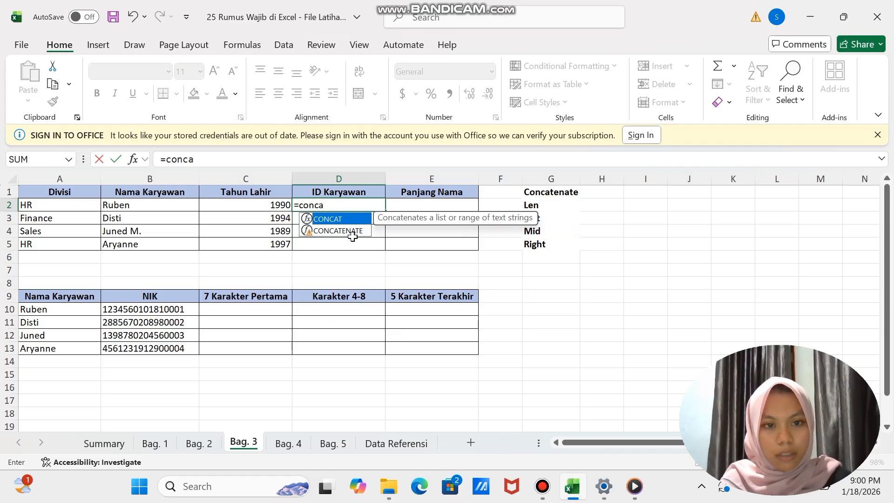
left_click(348, 232)
double_click(348, 231)
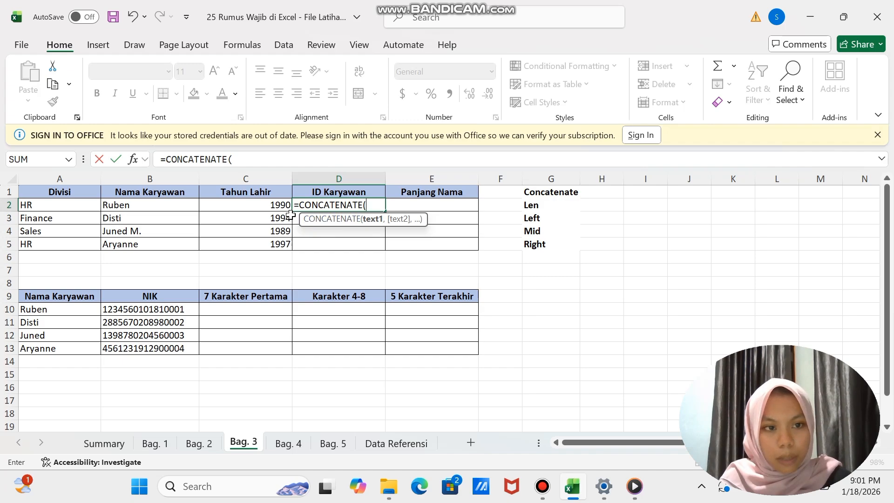
left_click(46, 208)
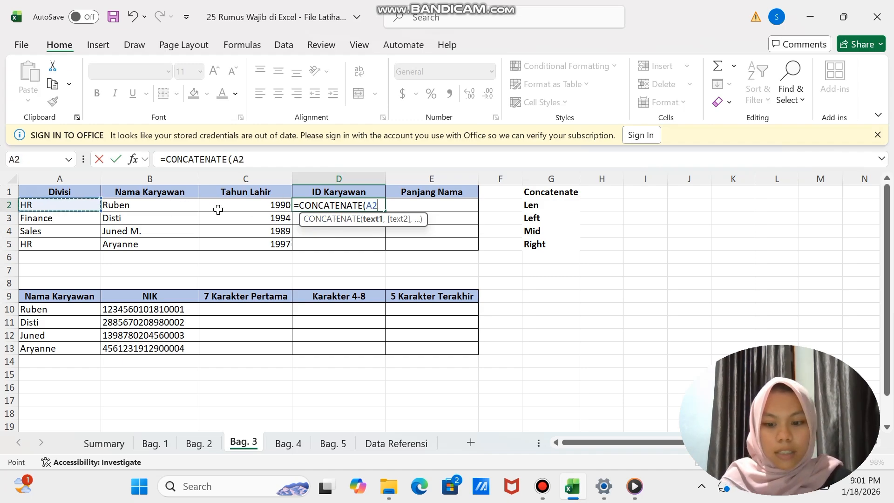
type(",\"")
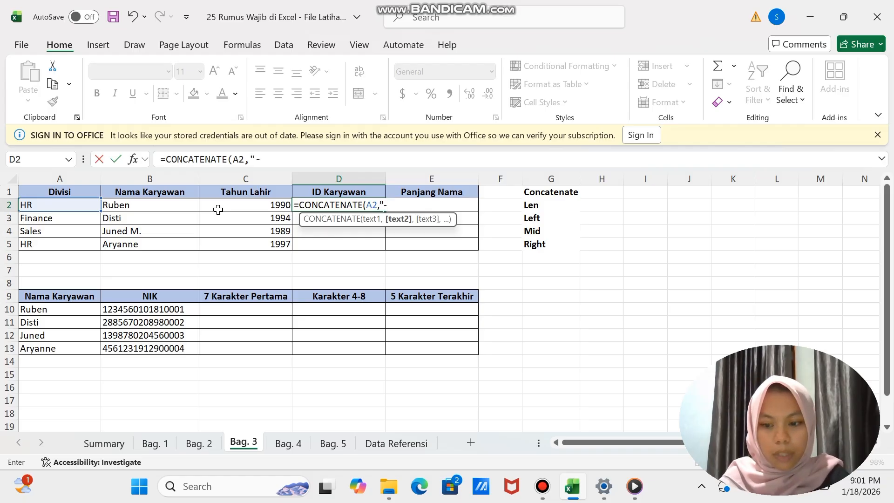
type("-\",")
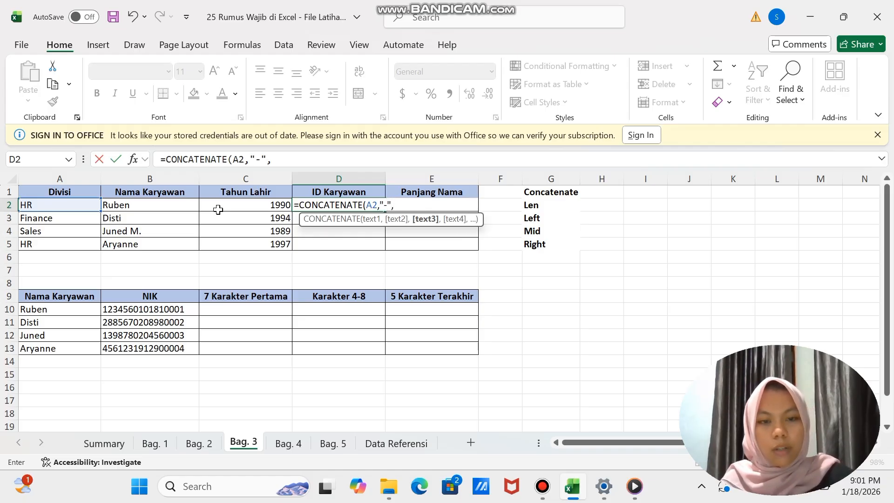
left_click(156, 203)
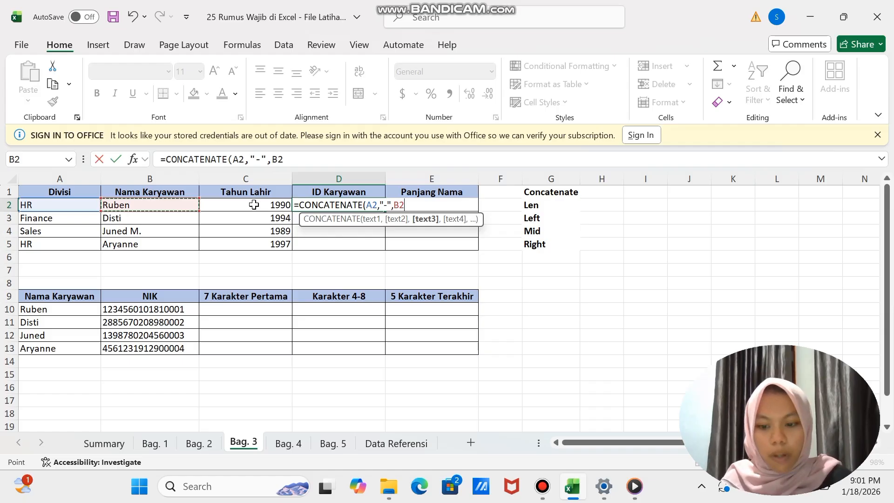
type(",\"")
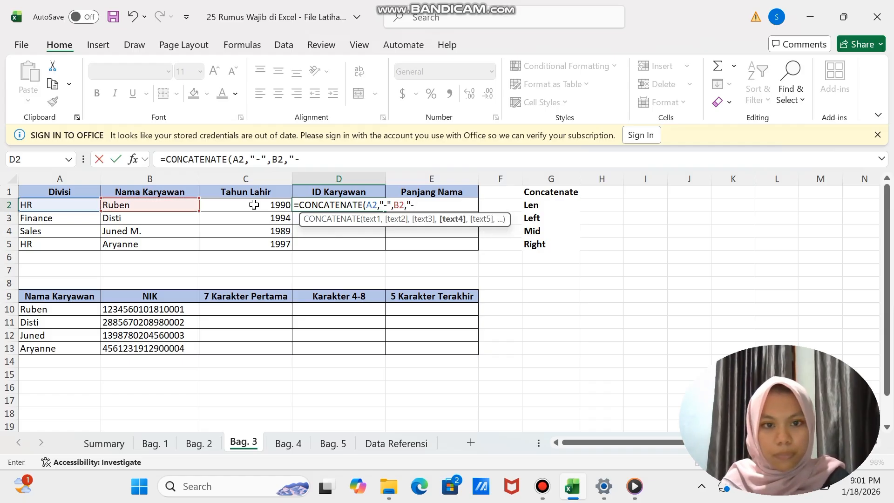
type("-\"")
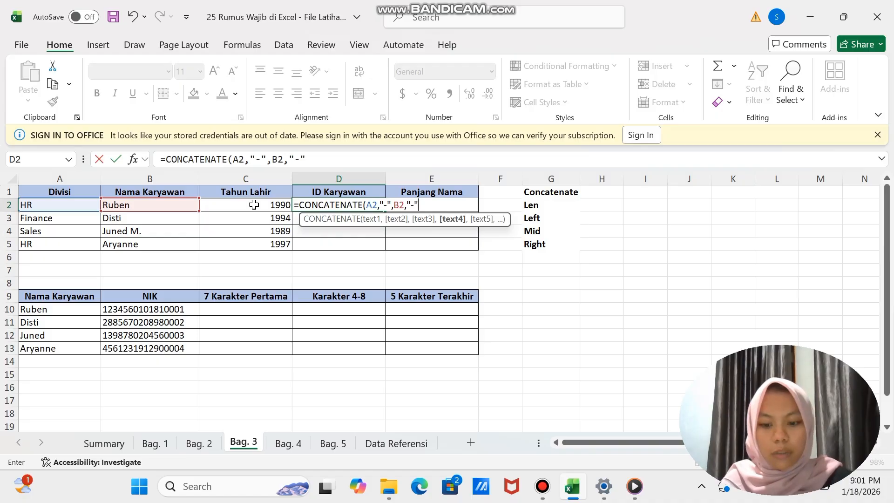
type(",")
left_click(235, 206)
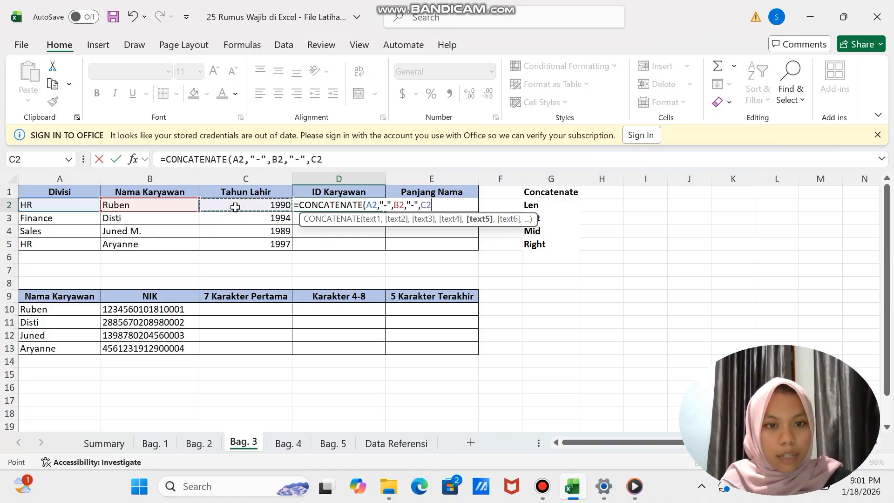
key("Return")
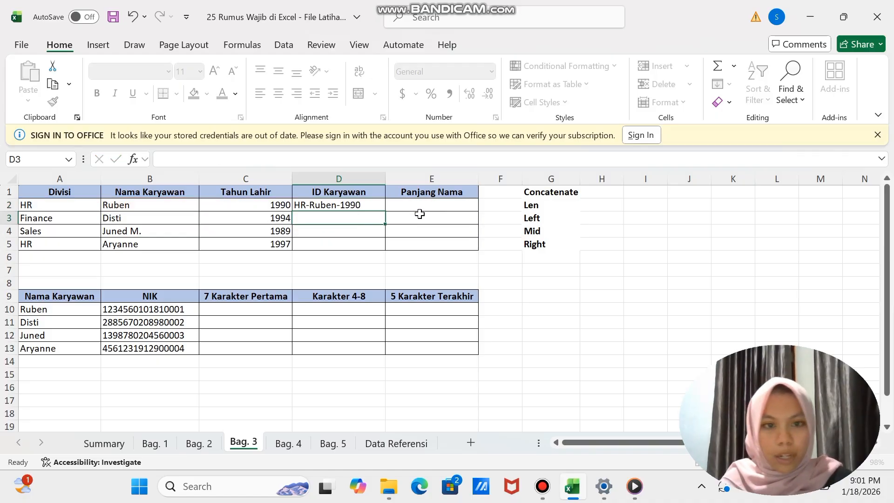
- Fill the ID Karyawan formula from D2 down to D5 for the remaining employees
left_click(350, 205)
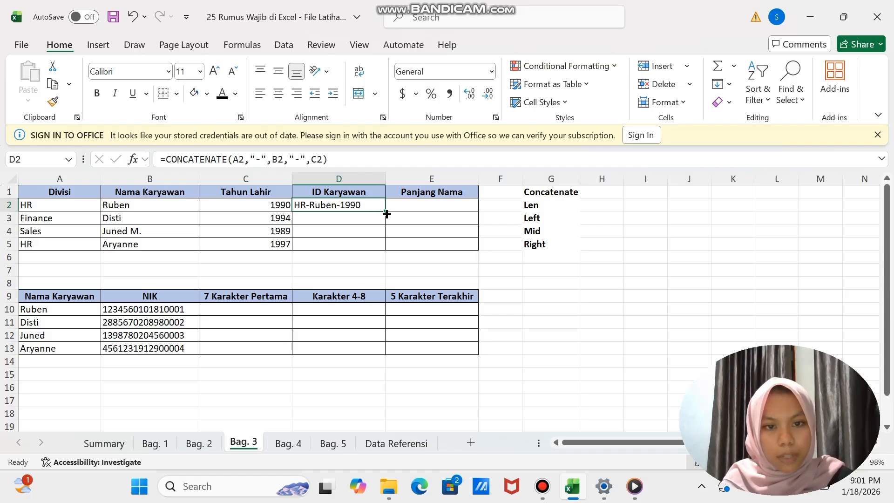
left_click_drag(385, 211, 384, 250)
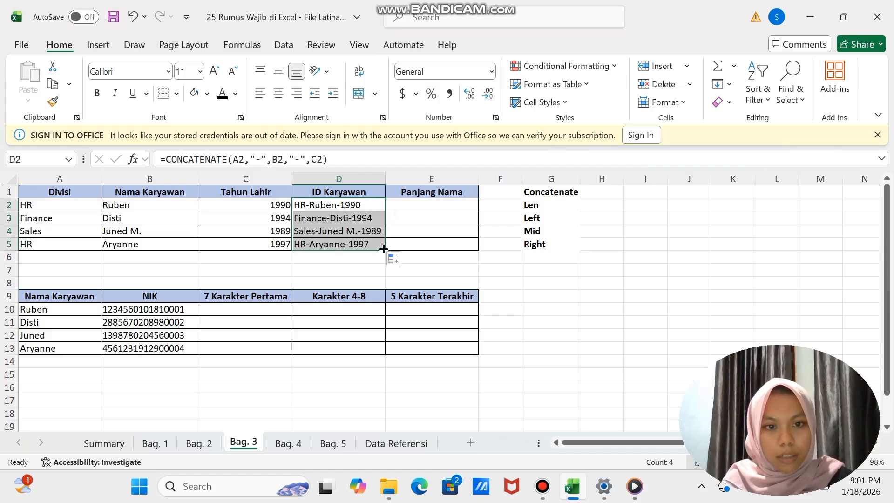
- Calculate the first Panjang Nama in E2 with =LEN(D2), counting the characters of the ID Karyawan
left_click_drag(445, 242, 415, 202)
left_click(416, 202)
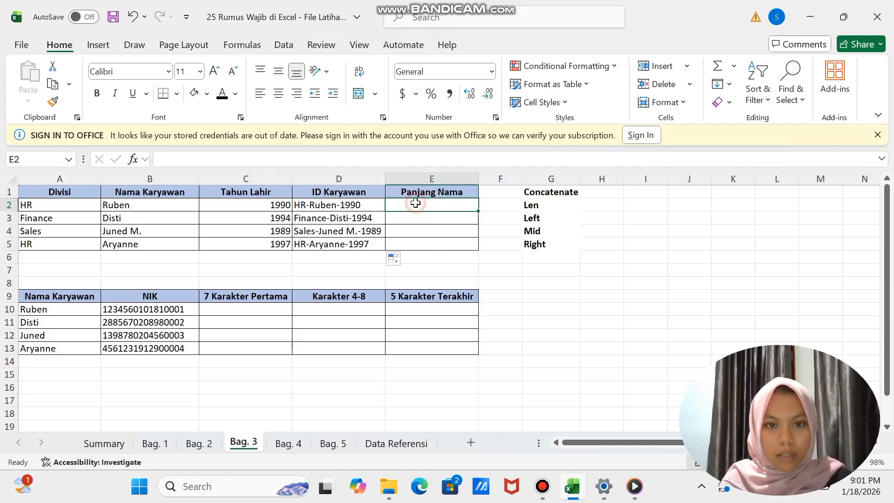
type("=len")
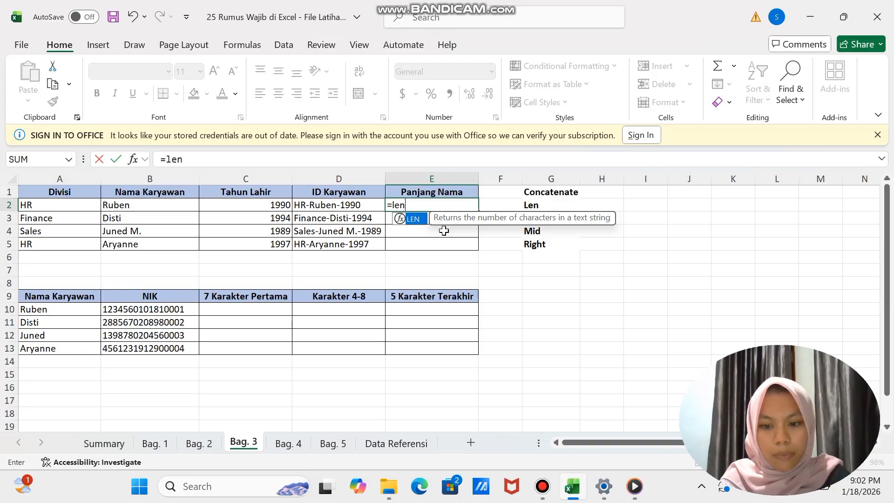
type("(")
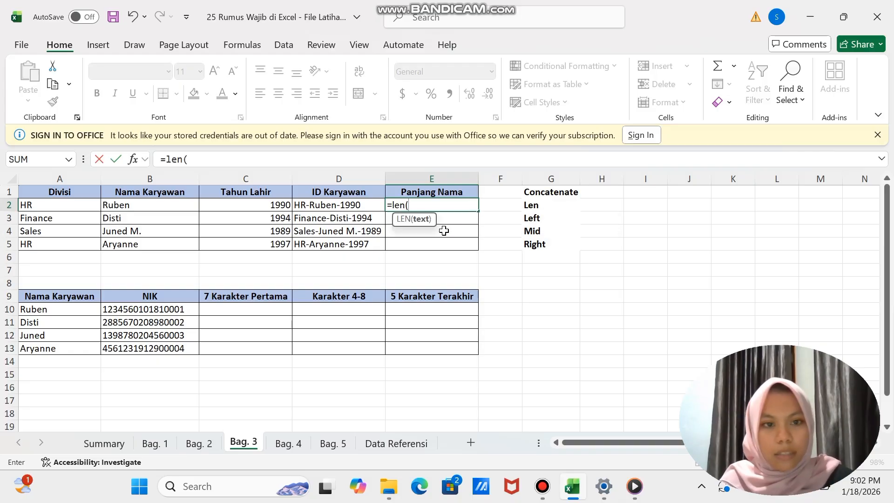
left_click(328, 203)
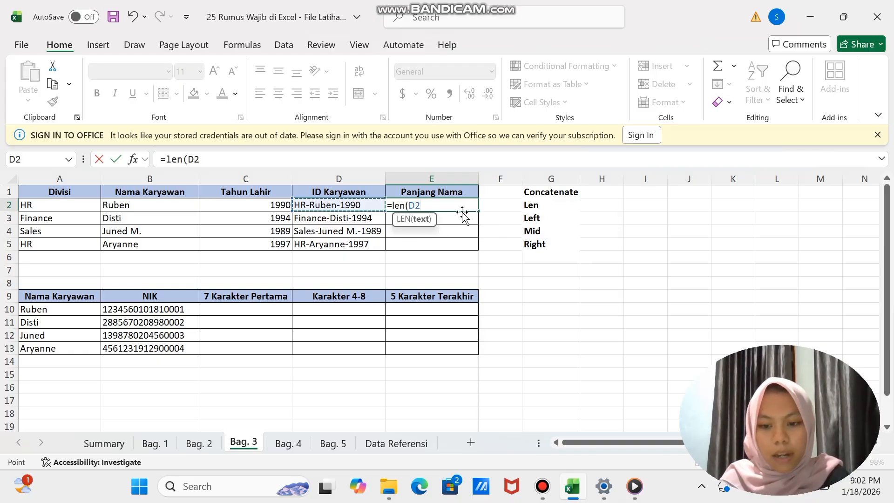
type(")")
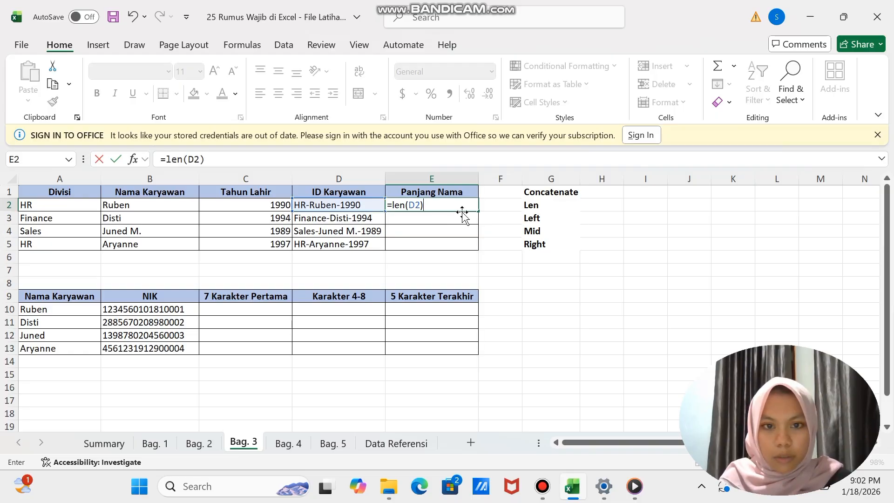
key("Return")
- Fill the Panjang Nama formula from E2 down to E5 for the remaining employees
left_click(443, 202)
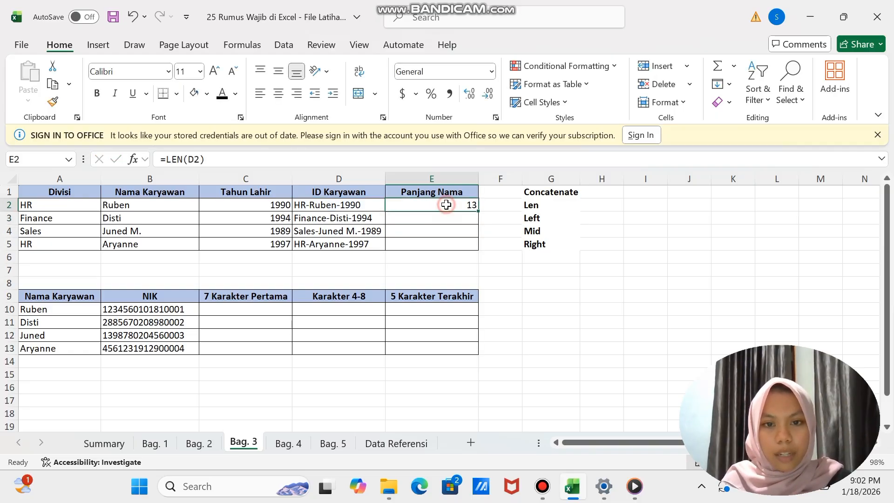
left_click_drag(479, 213, 476, 247)
left_click(531, 295)
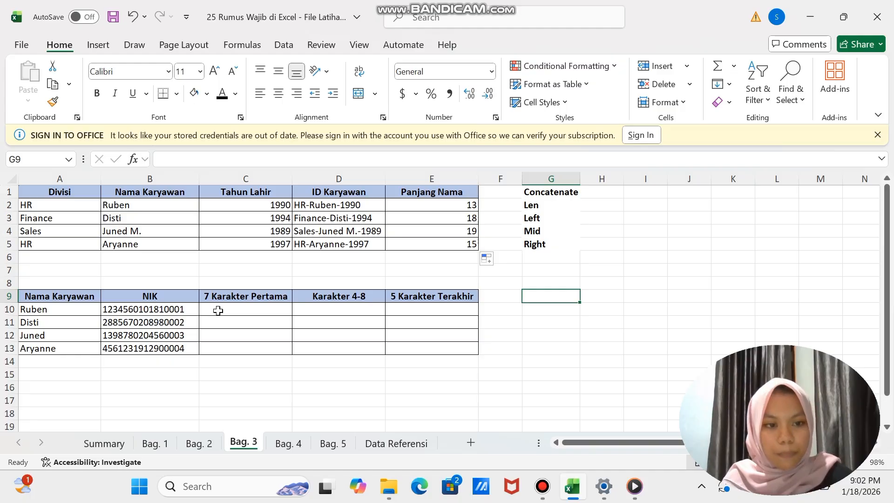
- Extract the first seven NIK characters in C10 with =LEFT(B10,7) and fill the formula down to C13
left_click(222, 310)
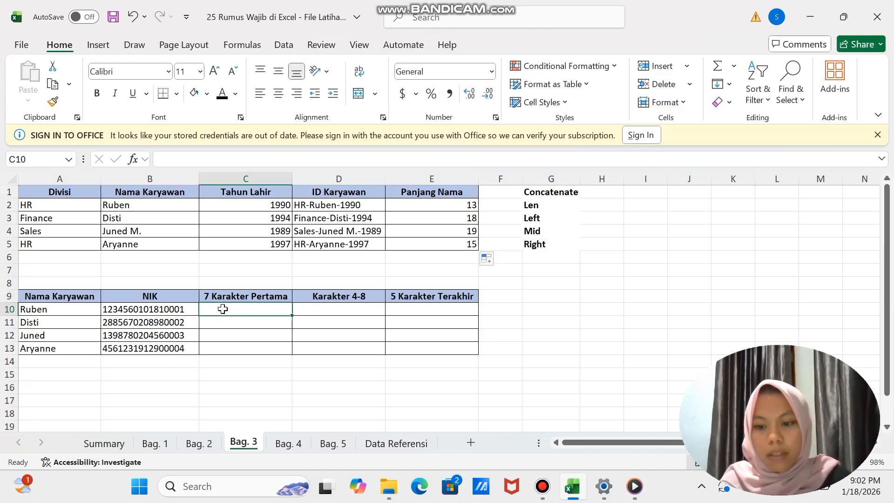
type("=lesf")
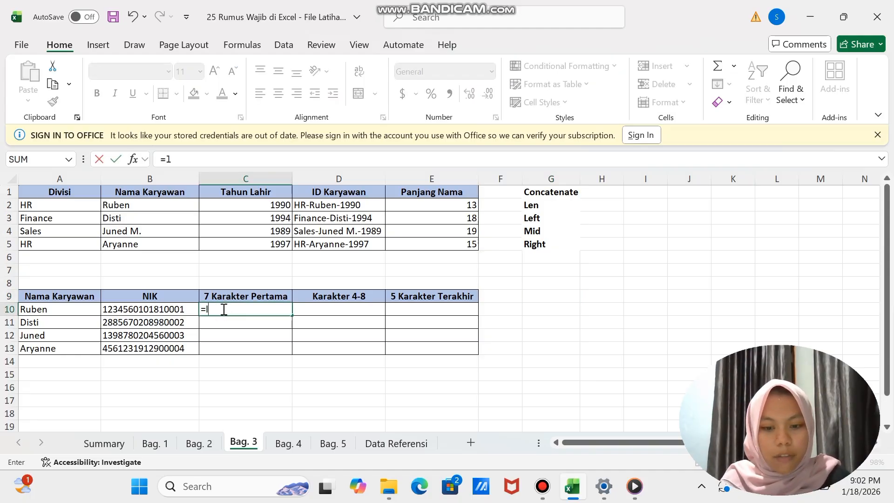
key("BackSpace")
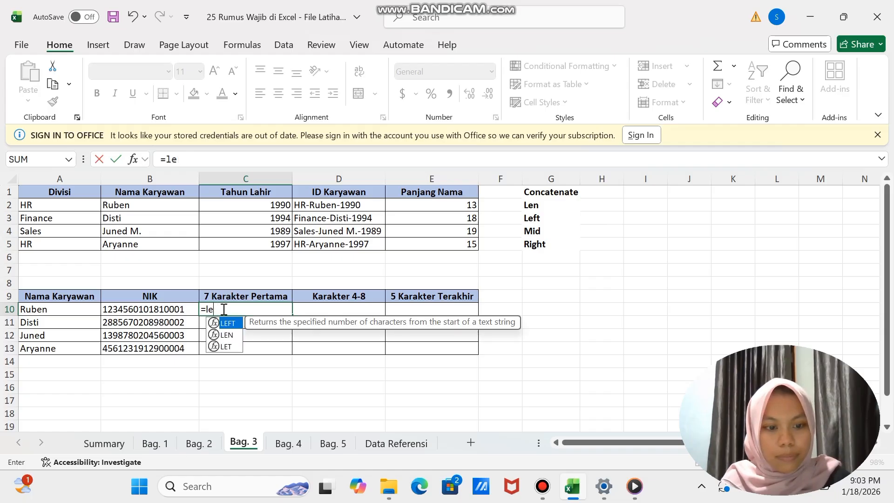
type("ft(")
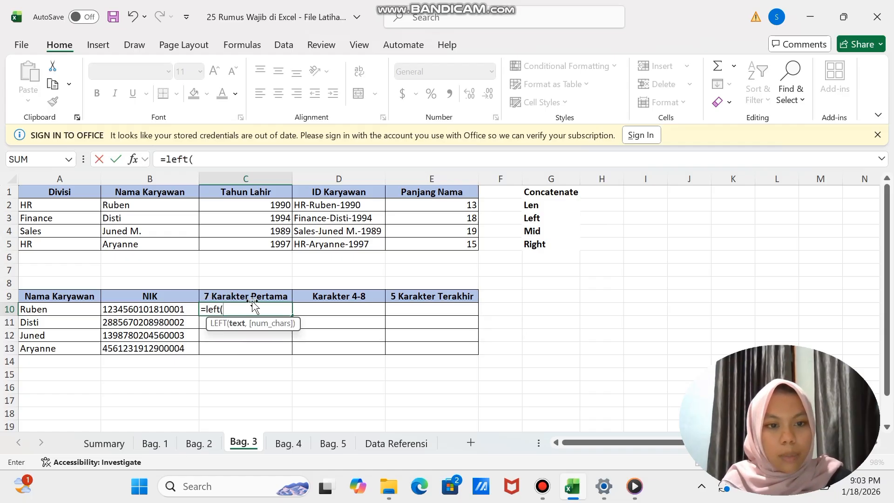
left_click(168, 310)
type(",7")
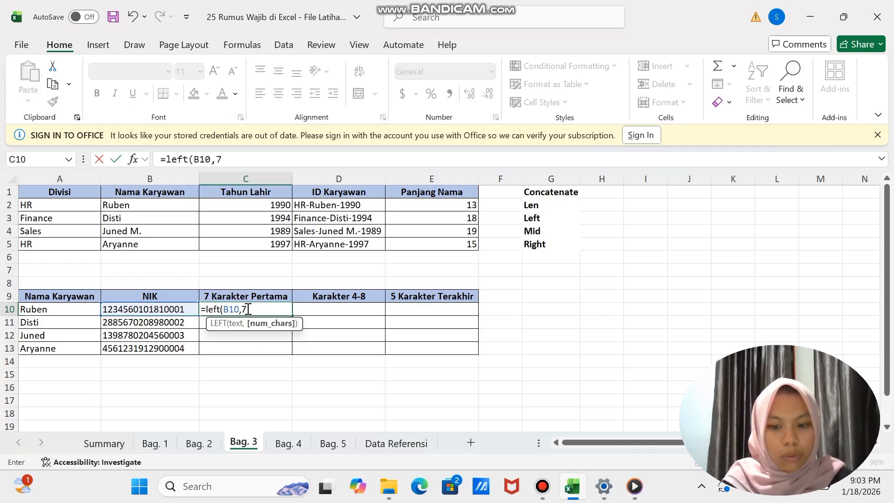
key("Return")
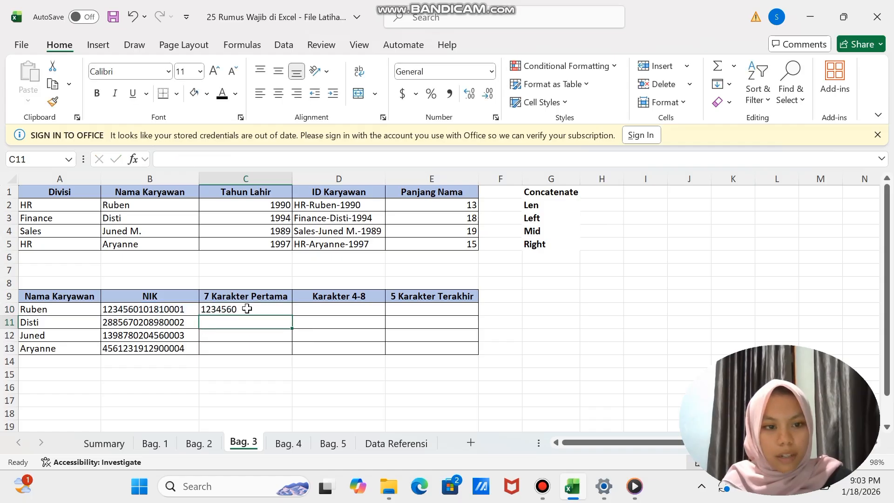
left_click(249, 309)
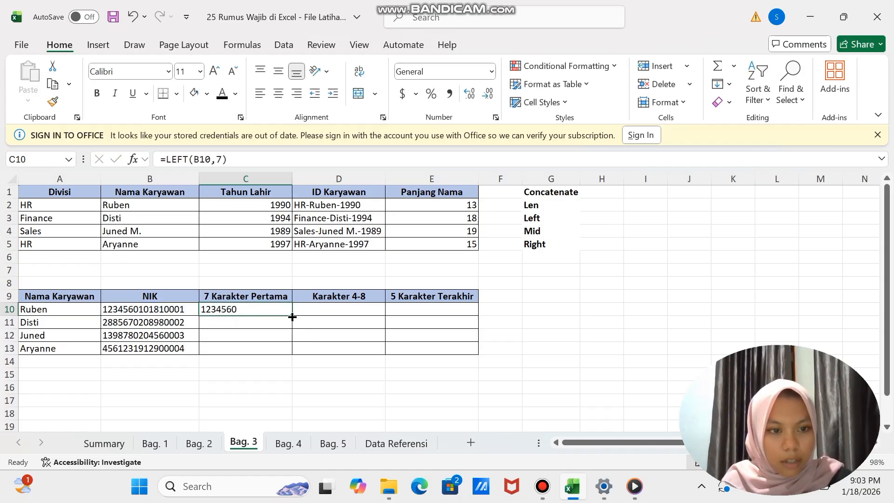
left_click_drag(293, 317, 292, 351)
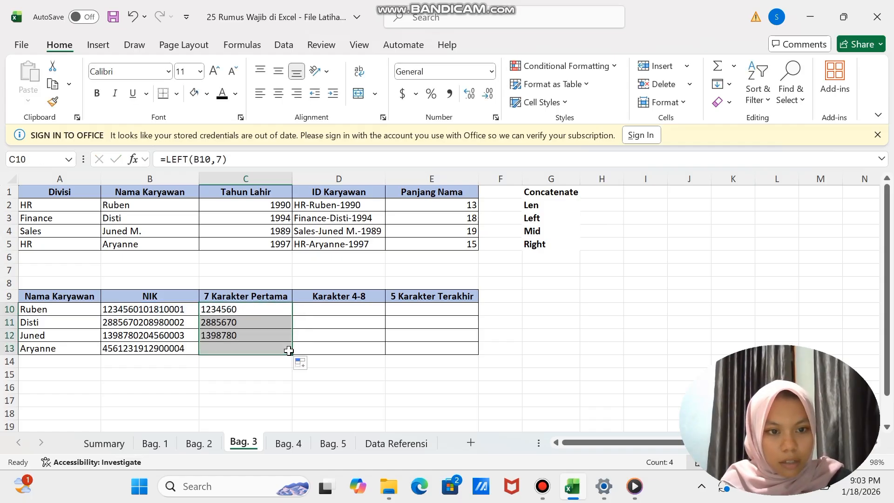
- Extract NIK characters 4 to 8 in D10 with =MID(B10,4,5) and fill the formula down to D13
left_click(323, 311)
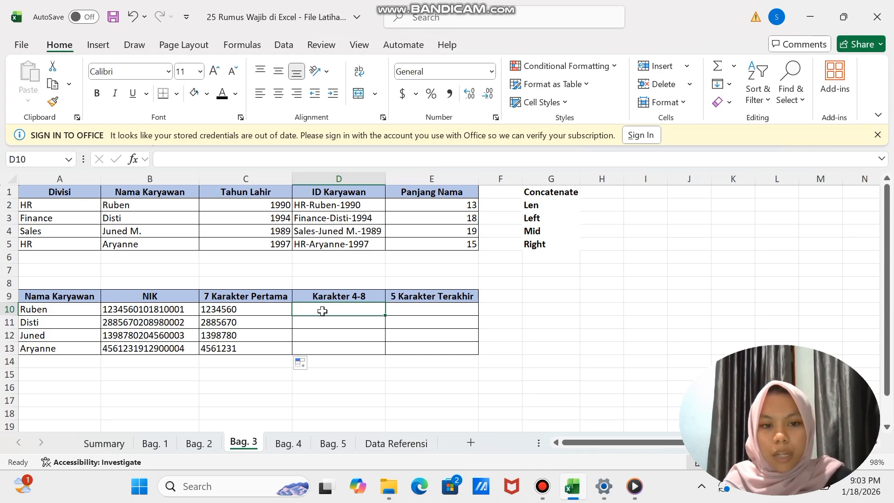
type("=m")
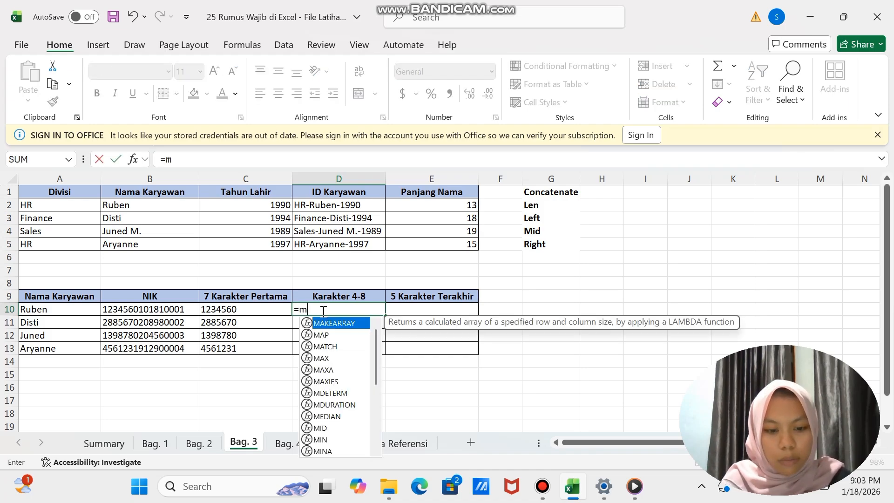
type("id(")
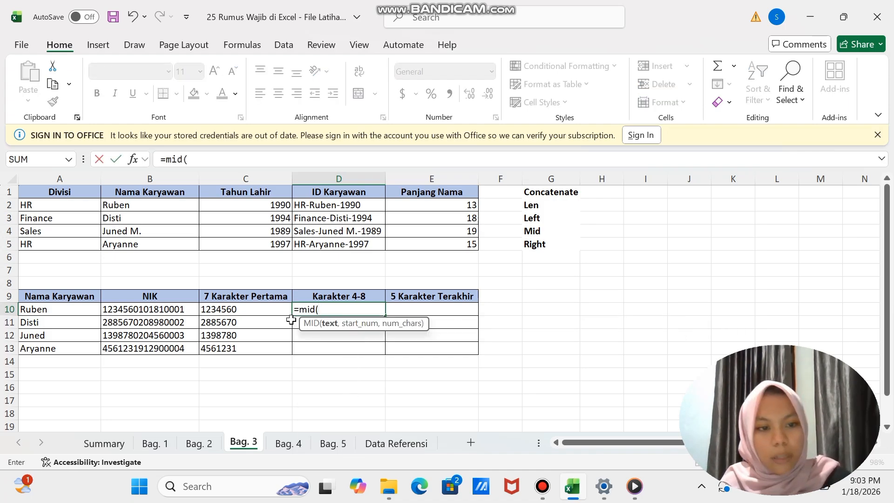
left_click(173, 310)
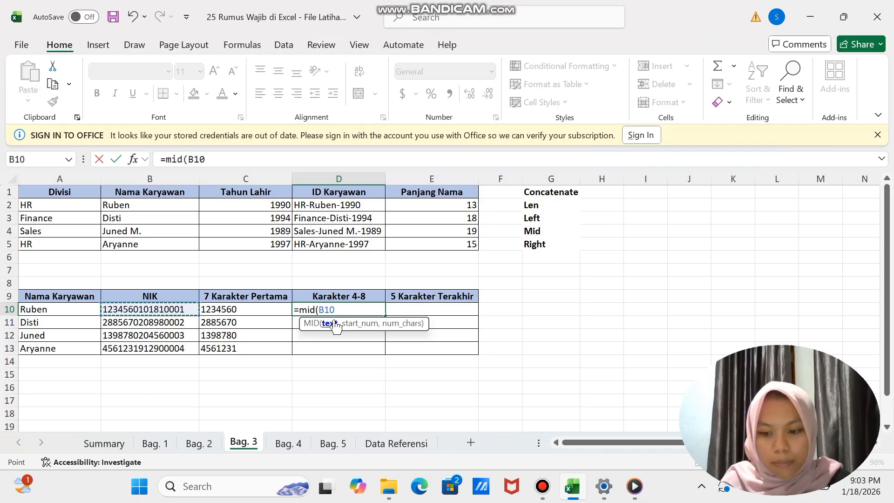
type(",")
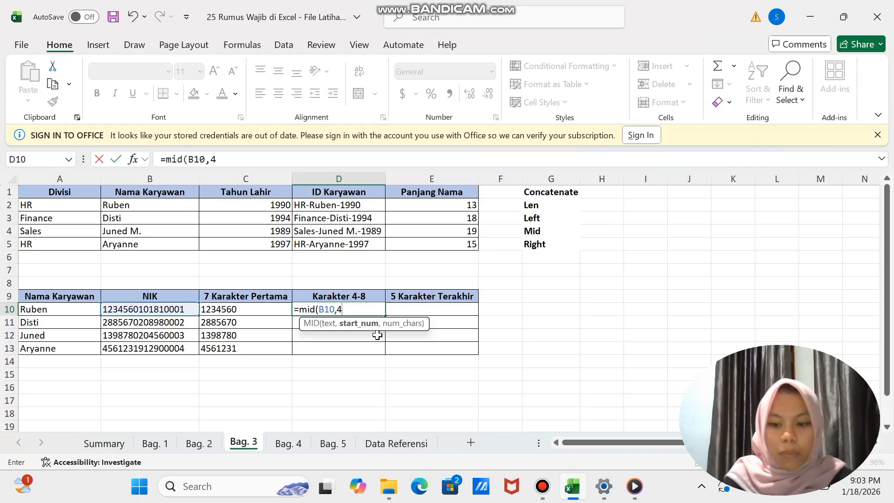
type("4,")
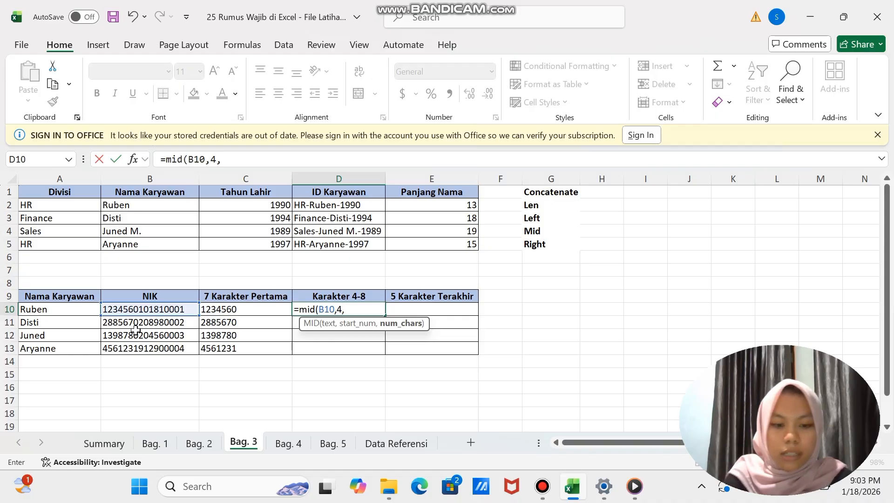
type("5")
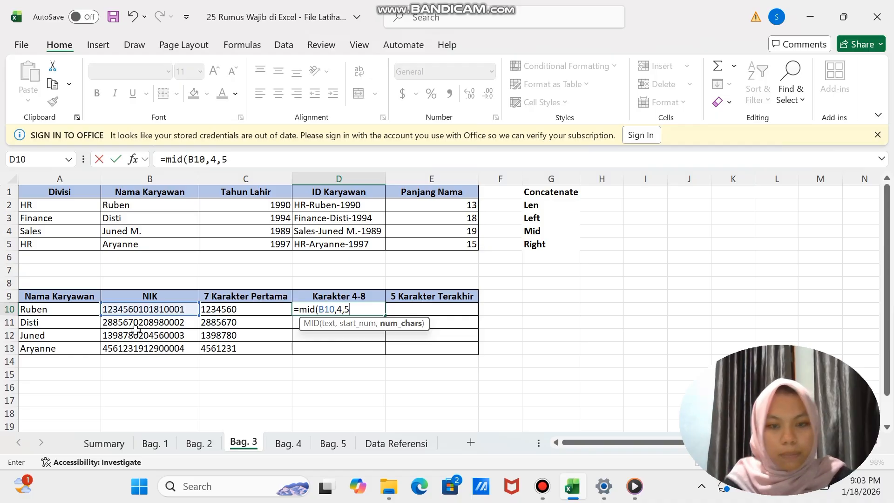
type(")")
key("Return")
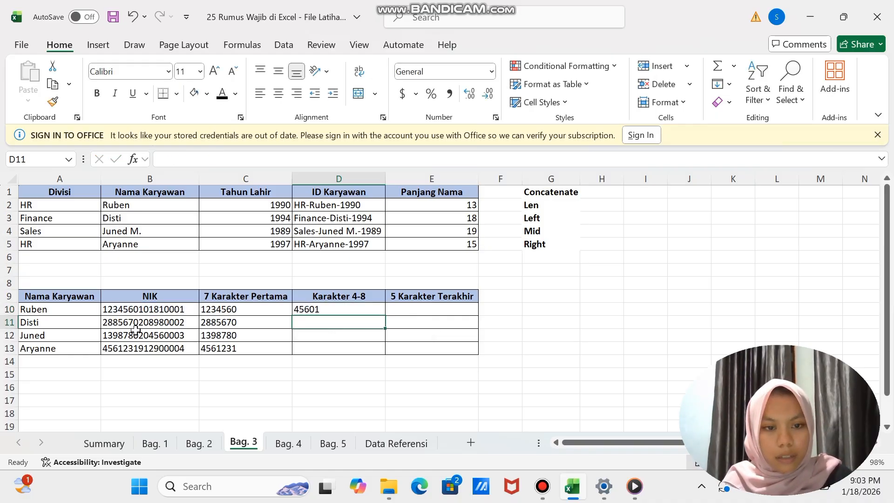
left_click(337, 312)
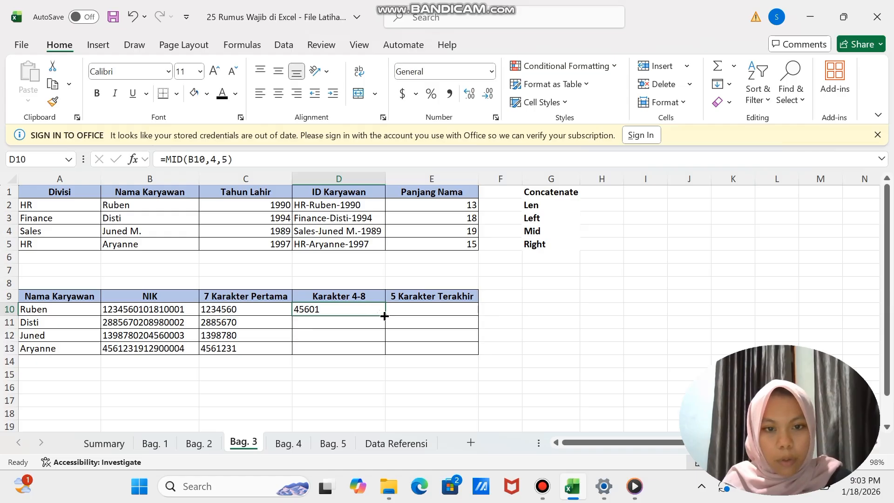
left_click_drag(384, 317, 384, 353)
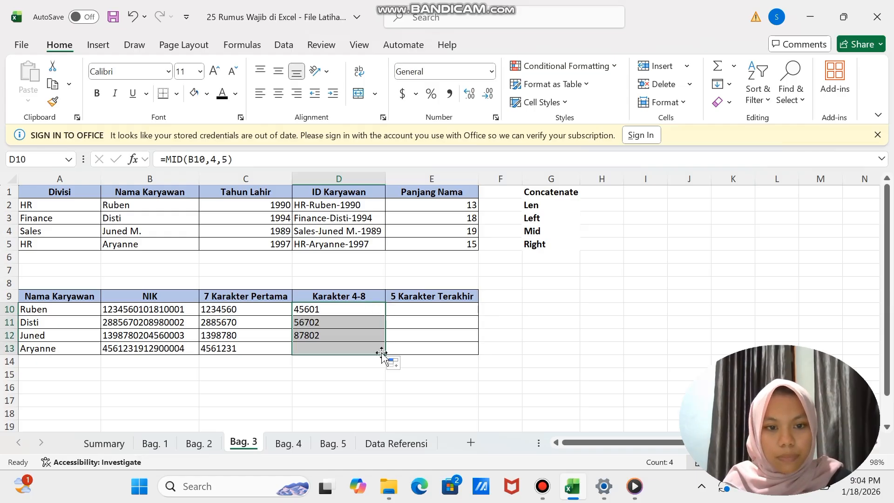
- Extract the last five NIK characters for 5 Karakter Terakhir in E10 with =RIGHT(B10,5)
left_click(429, 310)
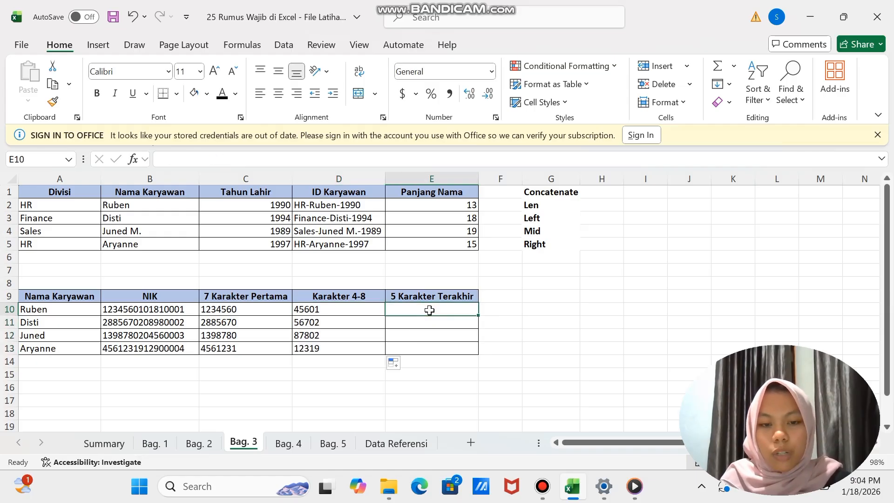
type("=")
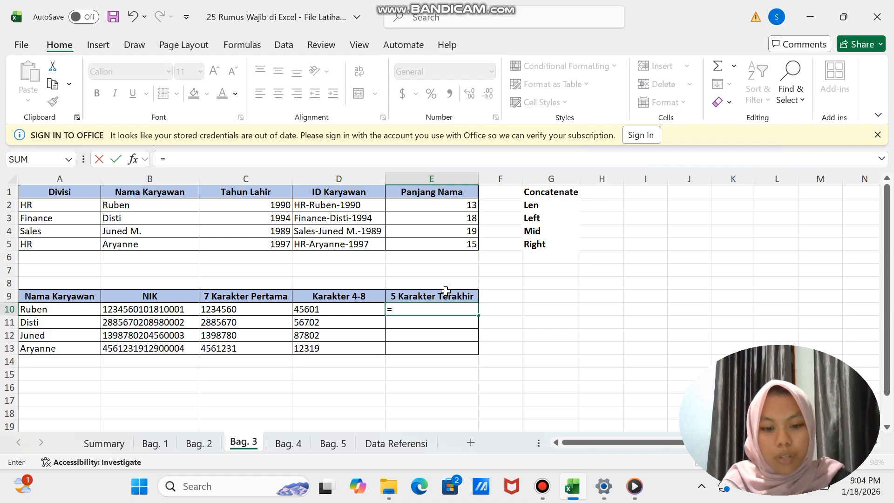
type("right")
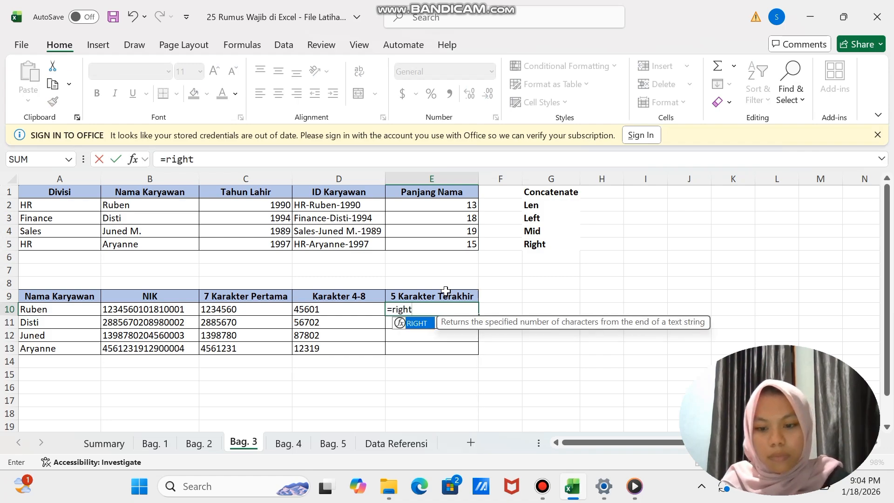
type("(")
left_click(176, 310)
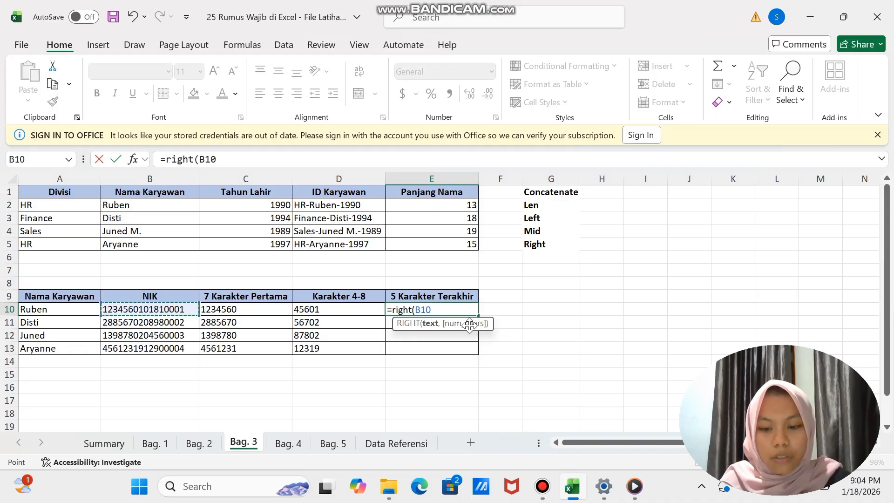
type(",")
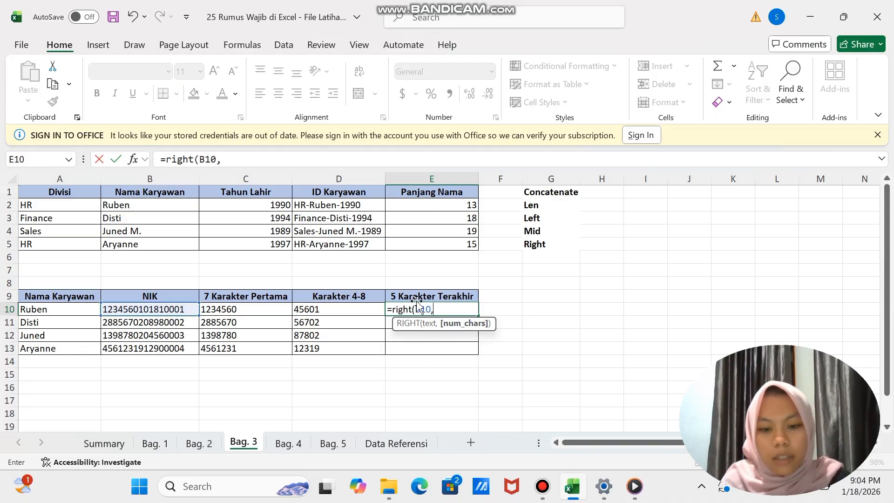
type("5")
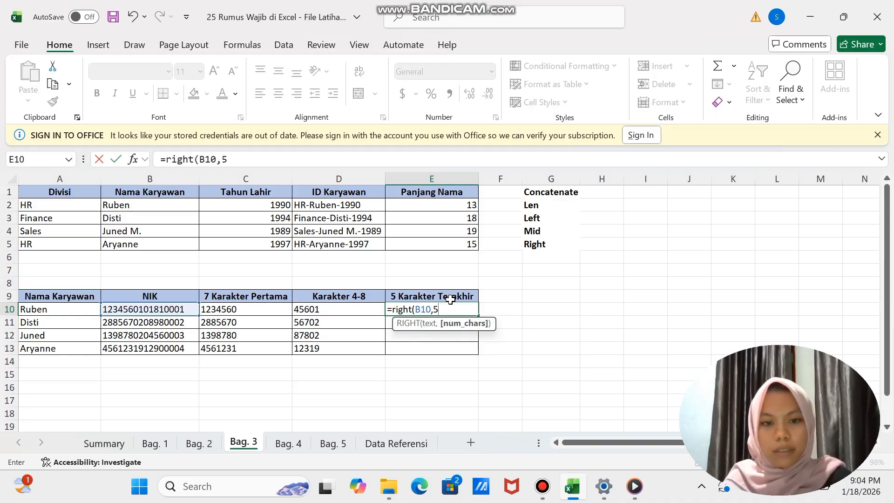
type(")")
key("Return")
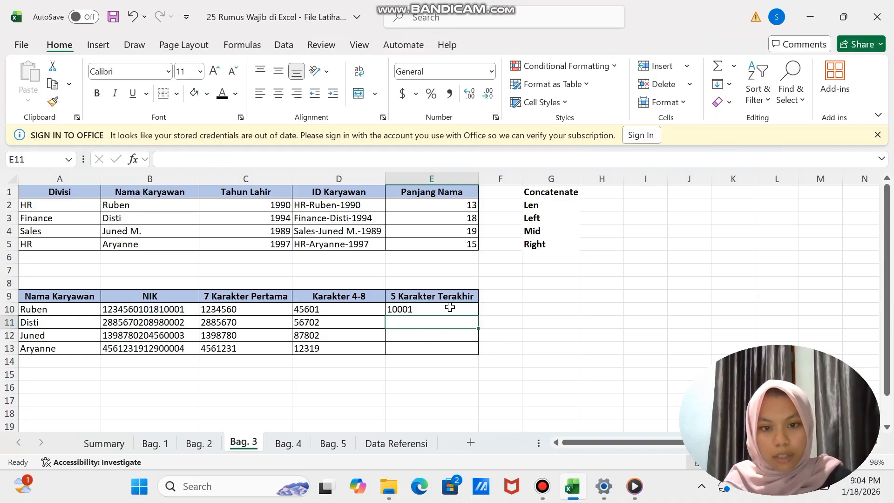
- Fill the 5 Karakter Terakhir formula from E10 down to E13 for the remaining employees
left_click(435, 309)
double_click(457, 310)
left_click(502, 308)
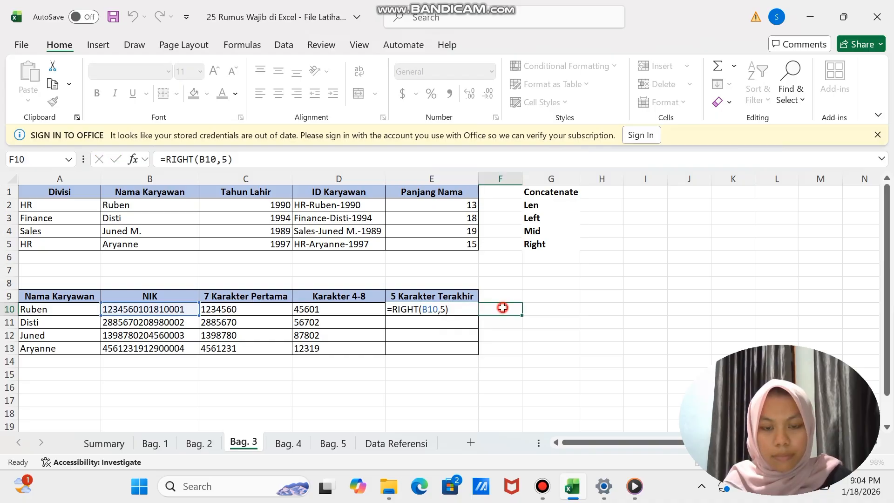
left_click(466, 307)
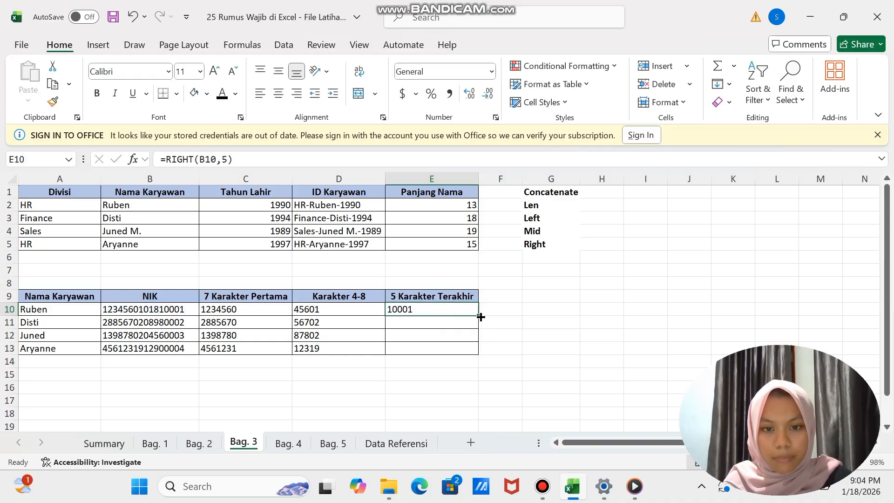
left_click_drag(480, 316, 479, 355)
left_click(522, 340)
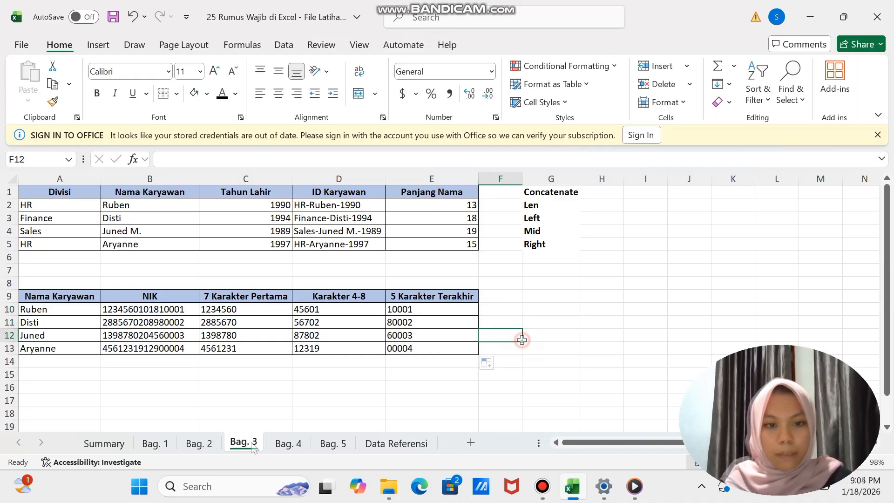
- On the Bag. 4 sheet, round the student scores down in C2 with =ROUNDDOWN(B2,0) and fill the formula down to C11
left_click(294, 445)
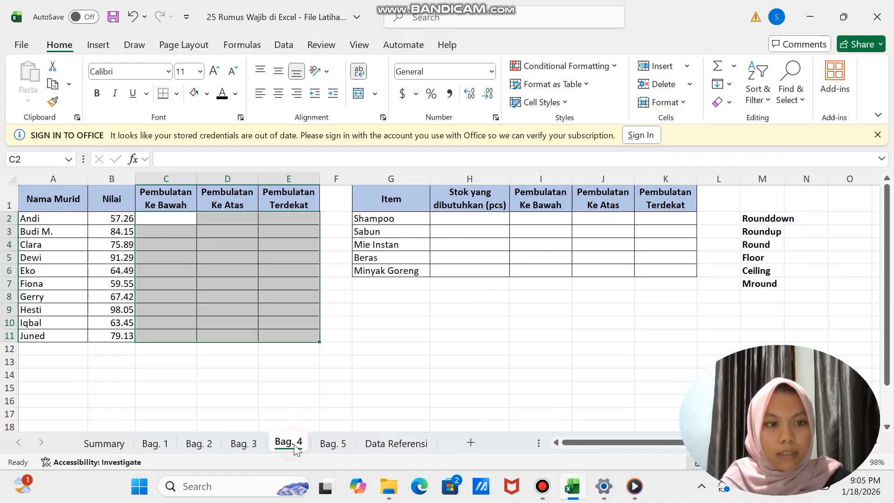
left_click(379, 347)
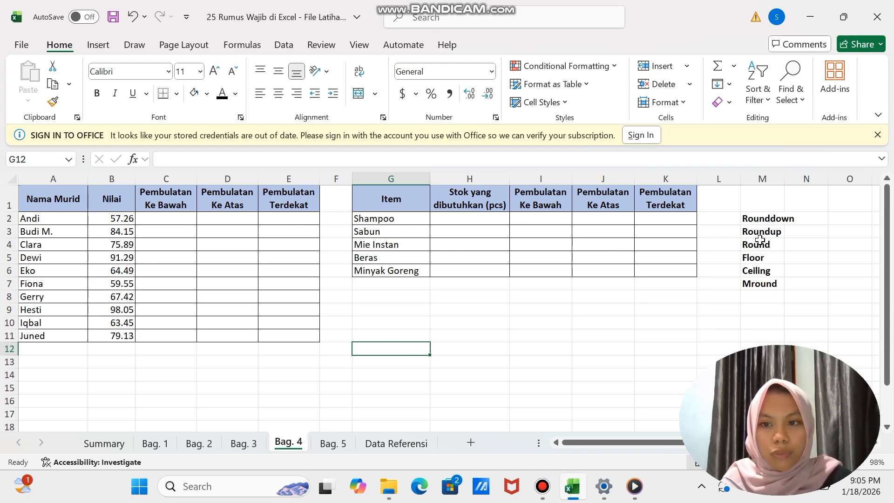
left_click(165, 219)
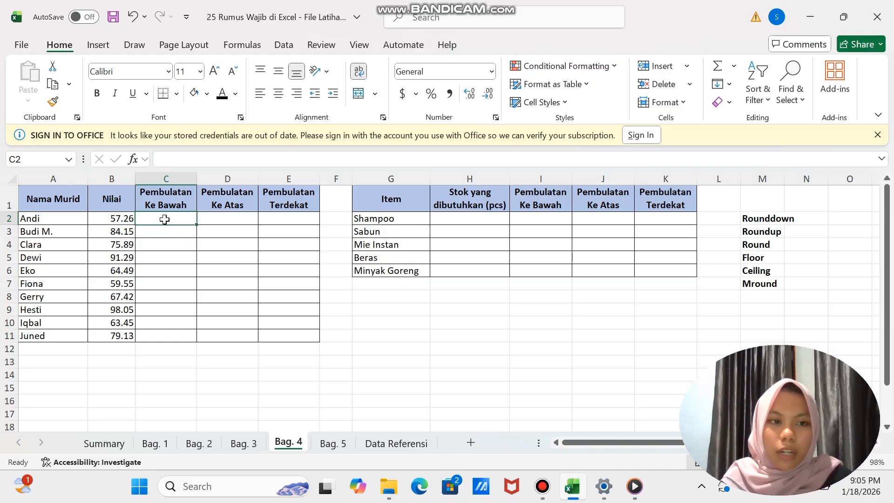
type("=ro")
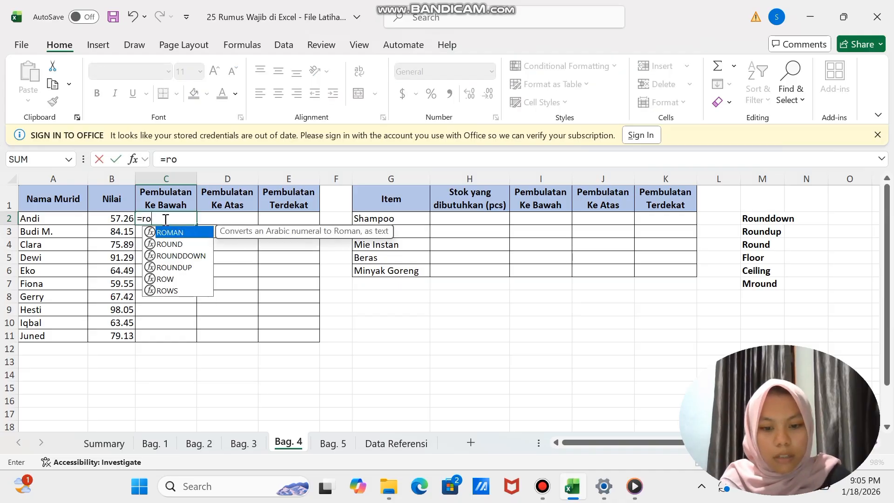
type("unddo")
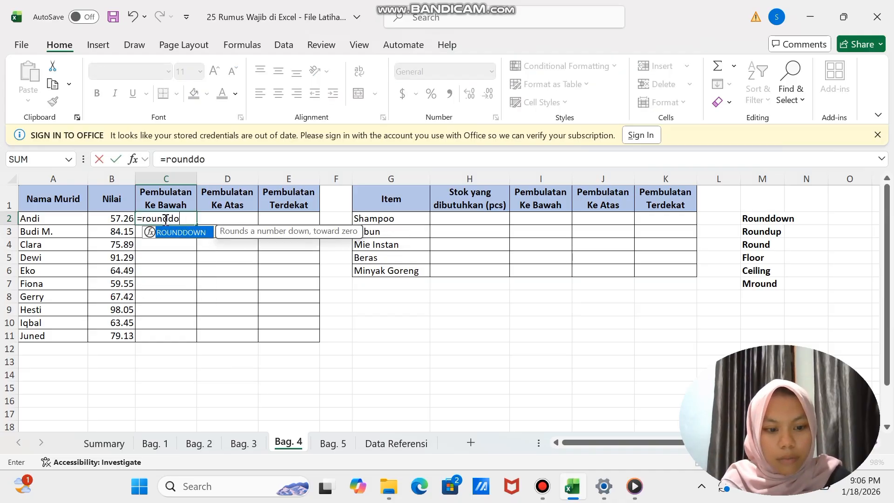
type("wn(")
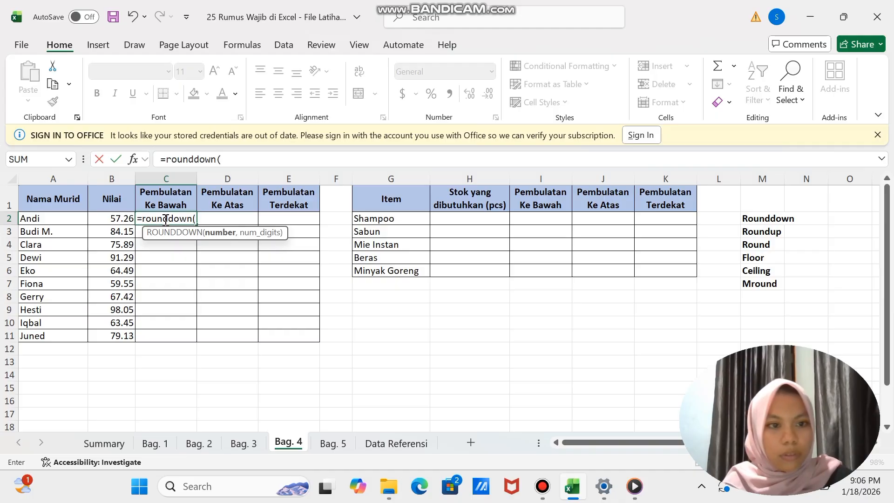
left_click(125, 218)
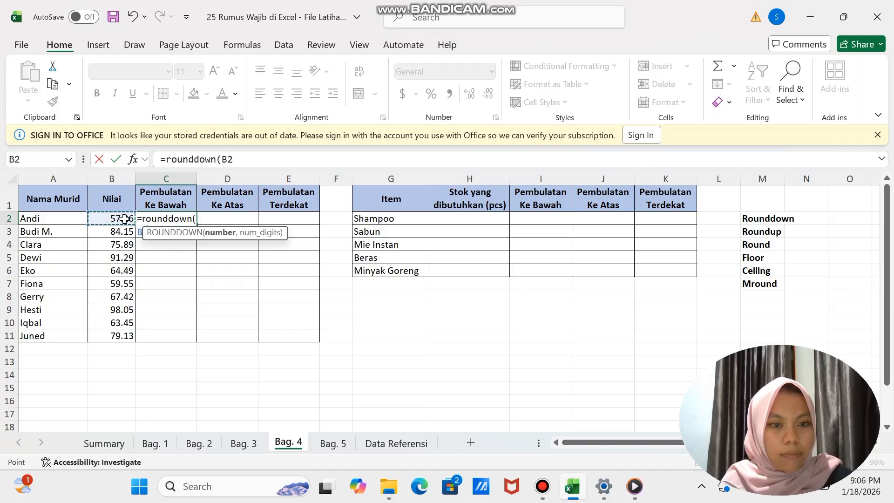
type(",0")
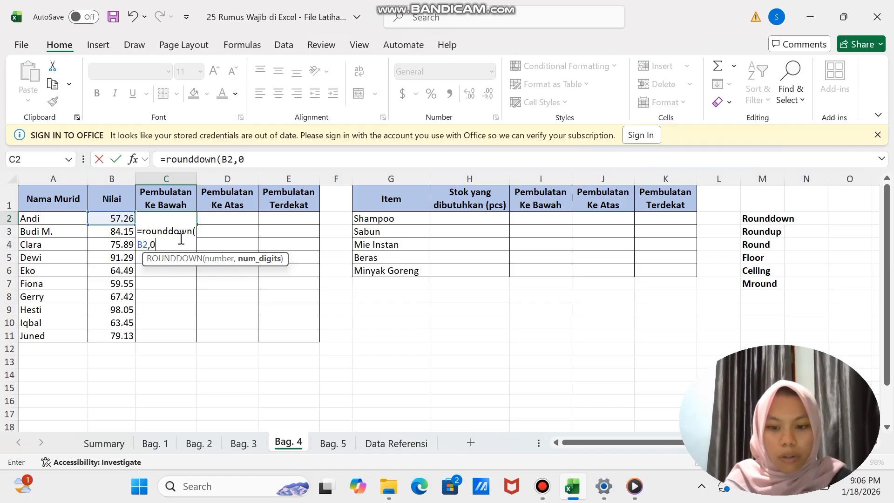
key("Return")
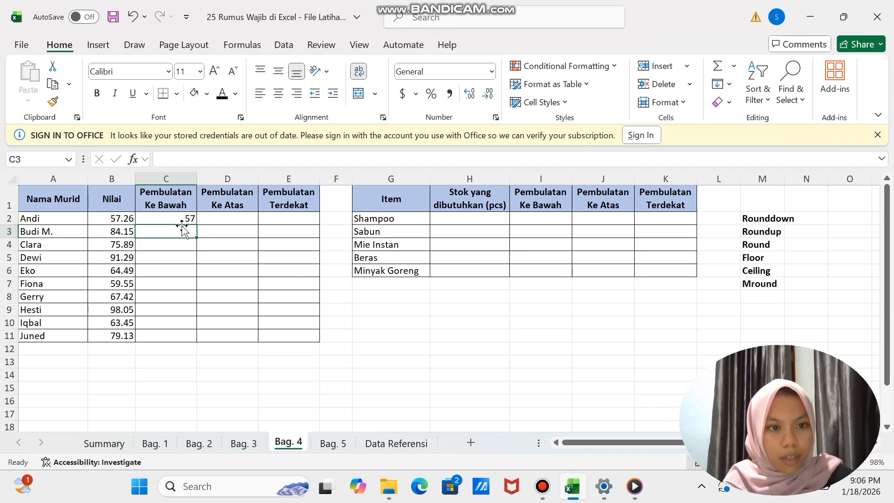
left_click(182, 221)
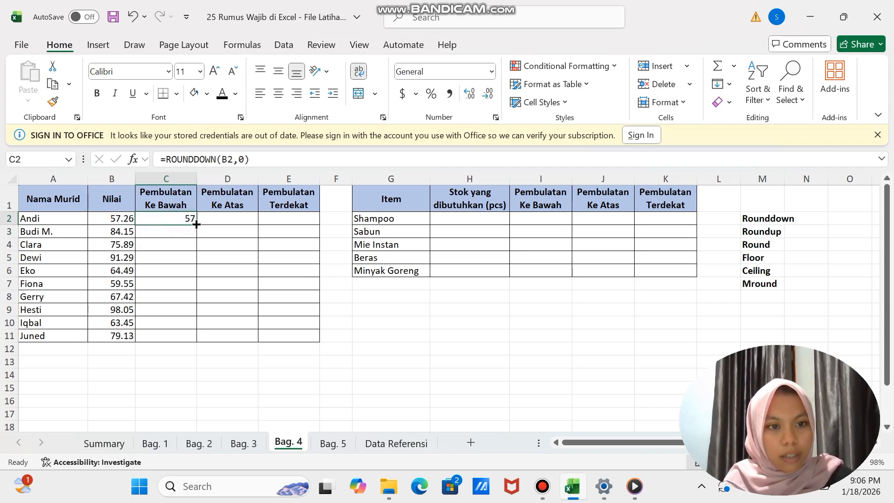
left_click_drag(196, 225, 198, 345)
- Round the scores up for Pembulatan Ke Atas in D2 with =ROUNDUP(B2,0) and fill the formula down to D11
left_click(221, 217)
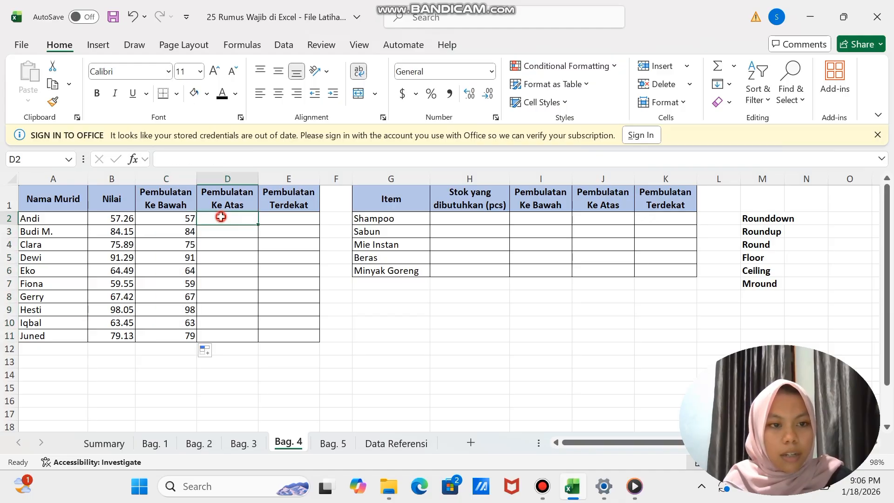
type("=")
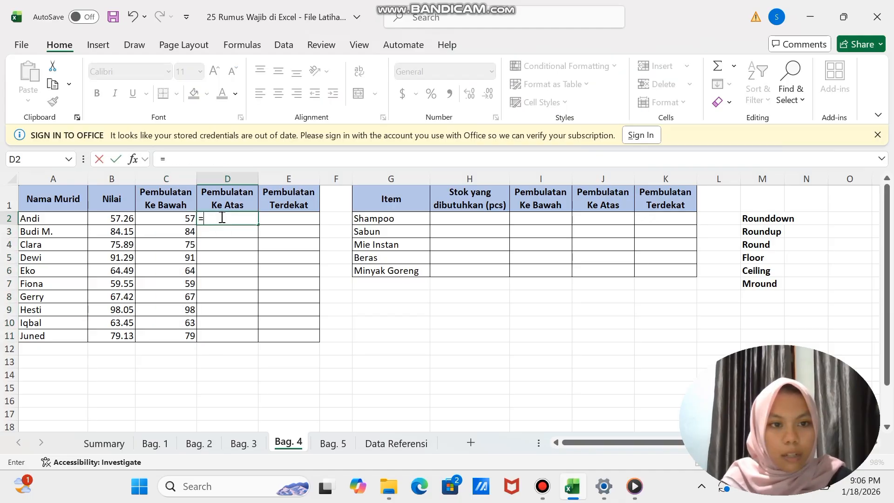
type("r")
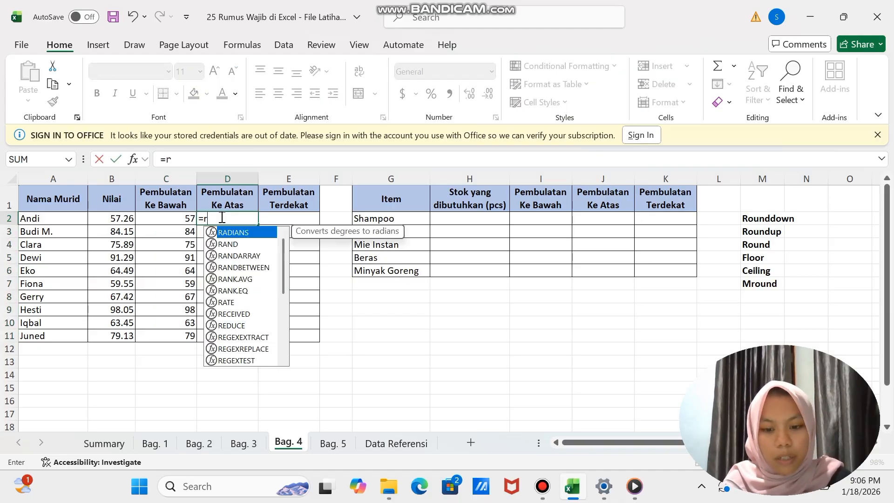
type("ounduo")
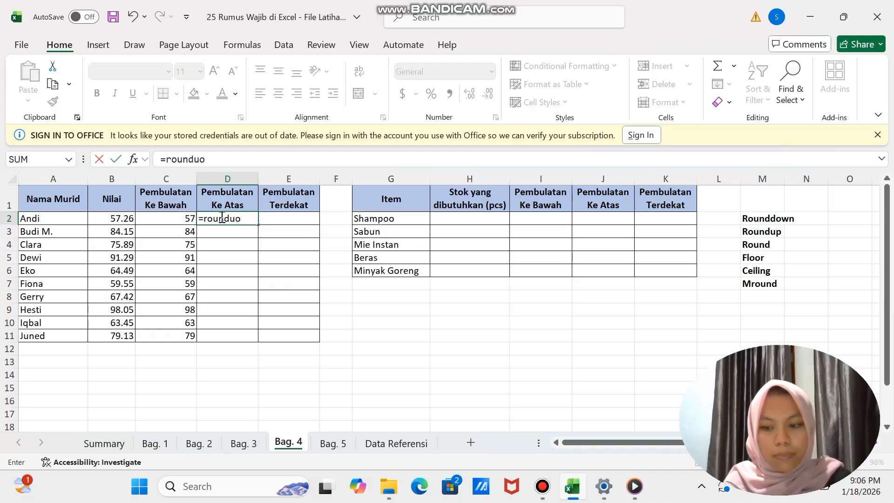
key("BackSpace")
type("p(")
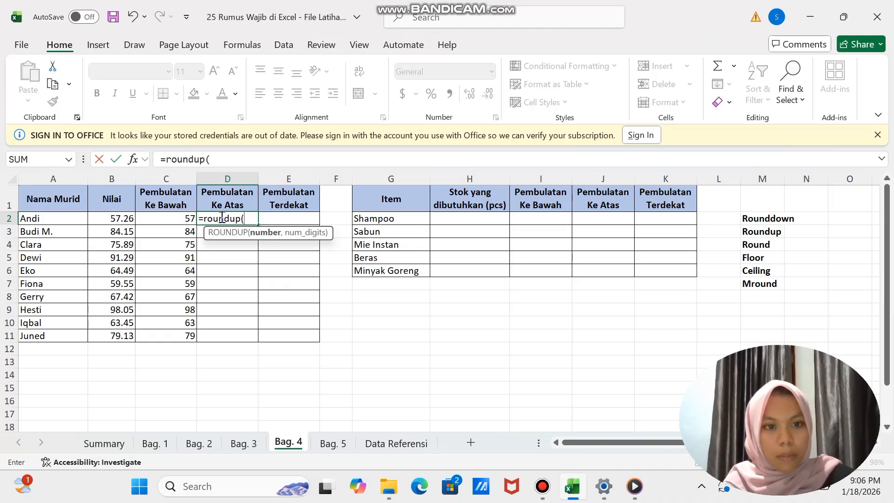
left_click(118, 218)
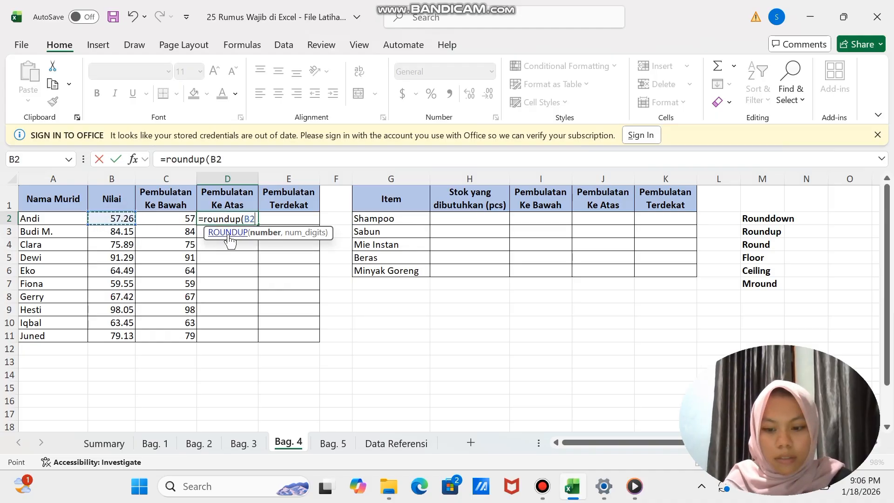
type(",0")
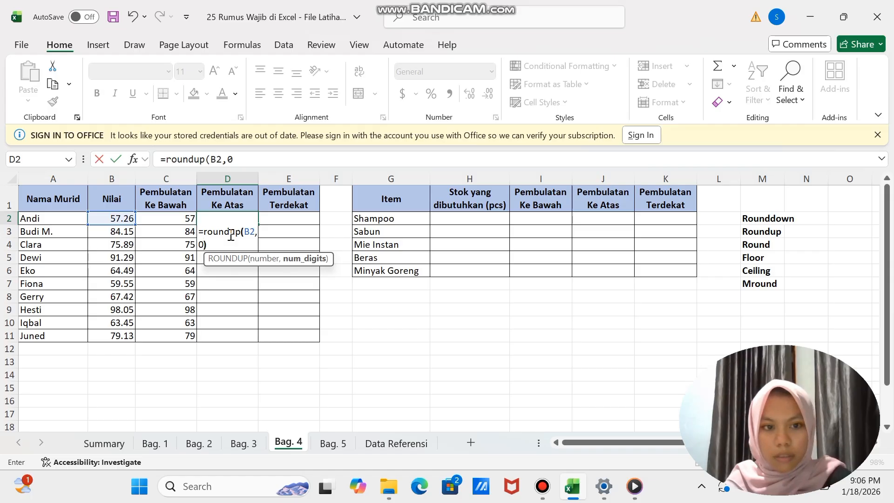
key("Return")
left_click(232, 219)
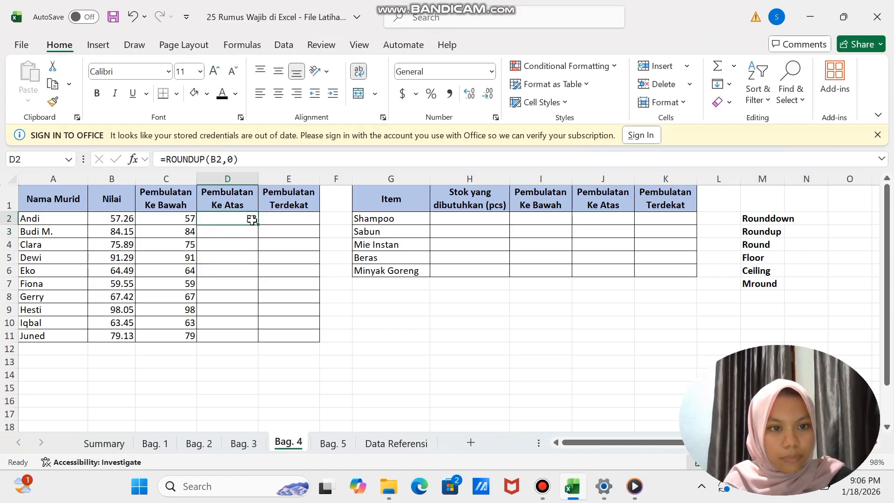
left_click_drag(257, 225, 259, 343)
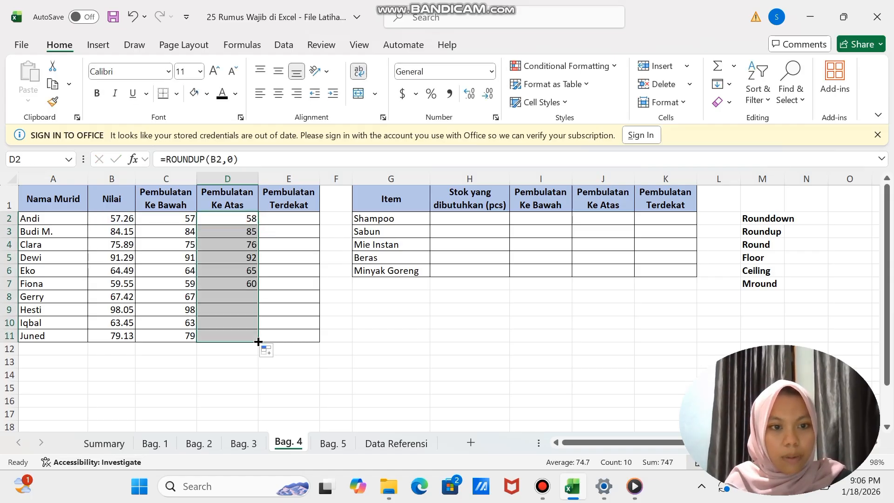
left_click(314, 359)
- Round the scores to the nearest whole number in E2 with =ROUND(B2,0) and fill the formula down to E11
left_click(278, 219)
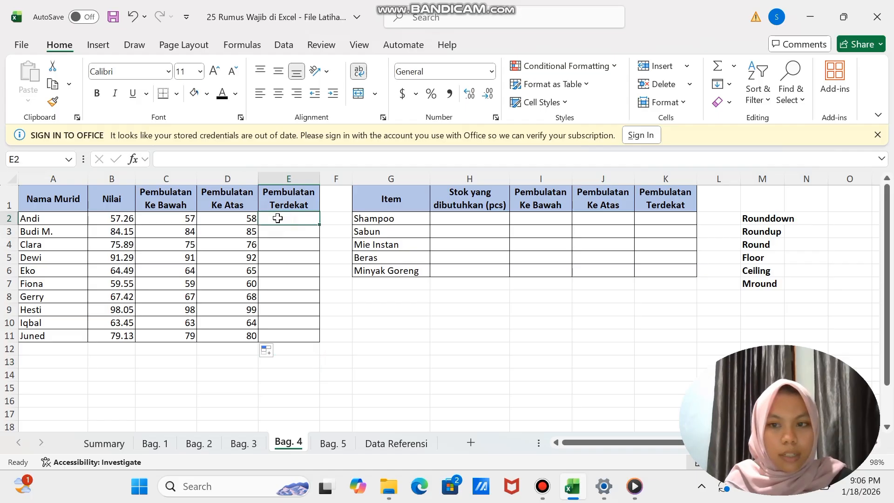
type("=ro")
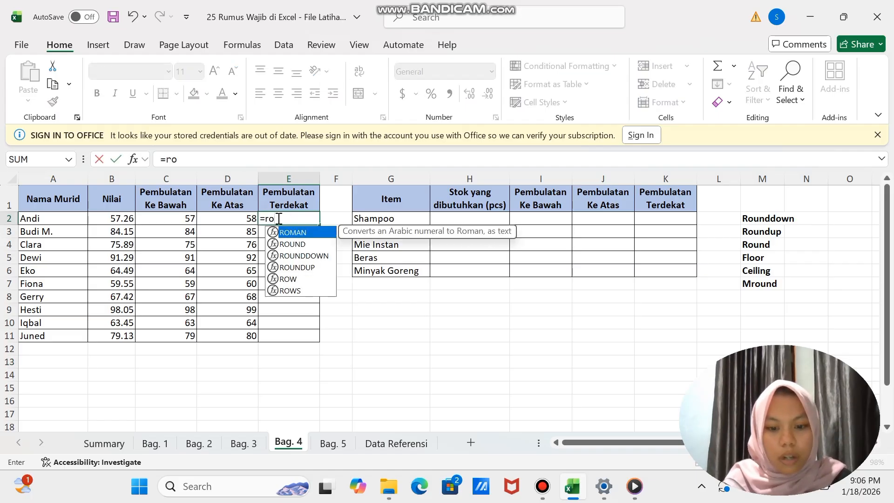
type("und")
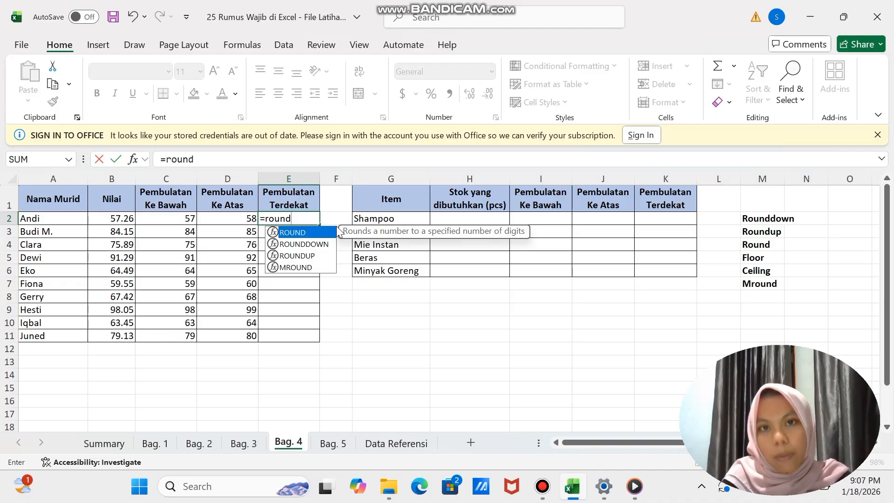
type("(")
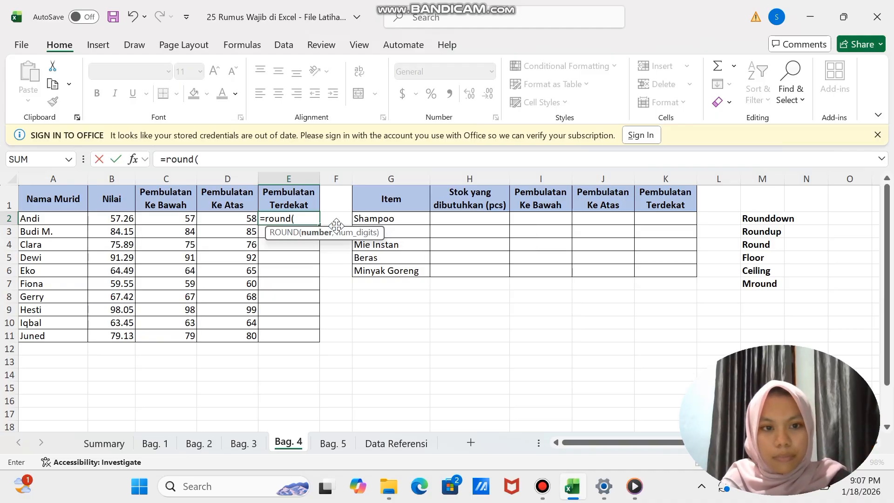
left_click(120, 219)
type(",")
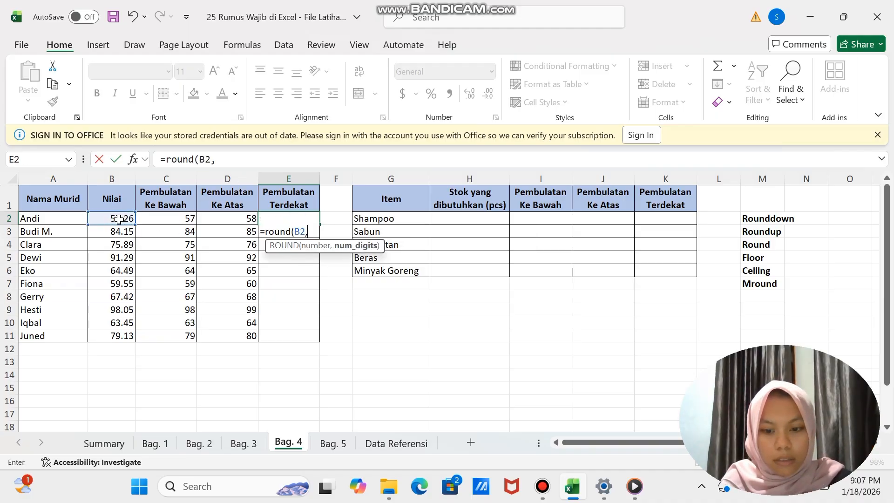
type("0)")
key("Return")
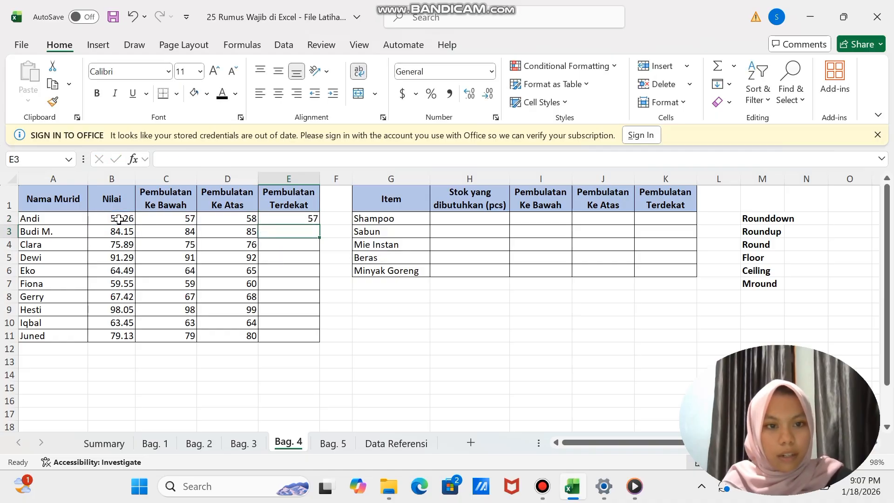
left_click(302, 220)
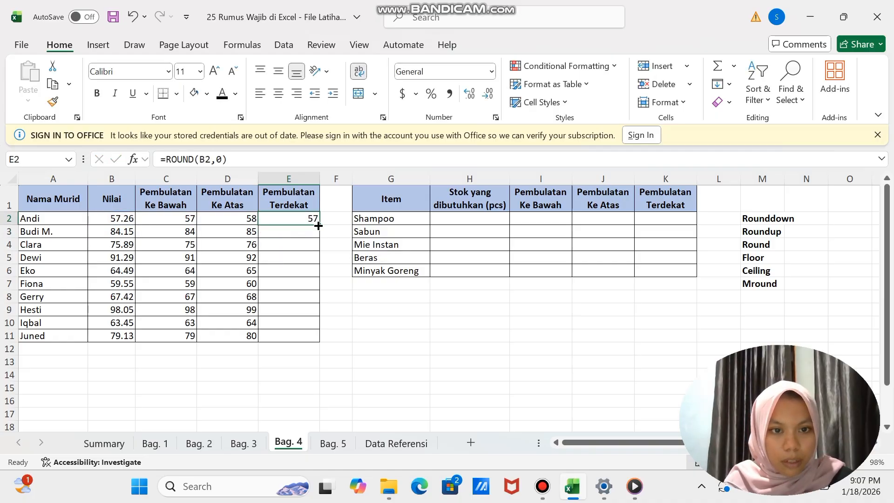
left_click_drag(319, 225, 321, 342)
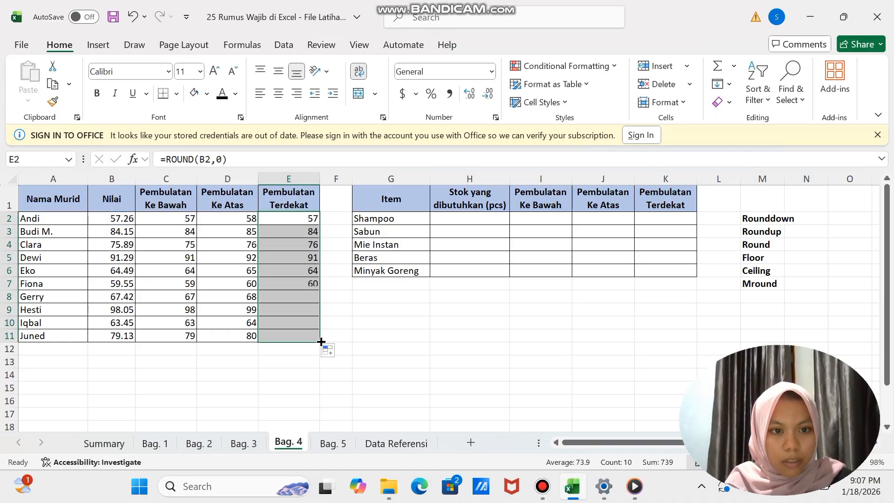
left_click(276, 373)
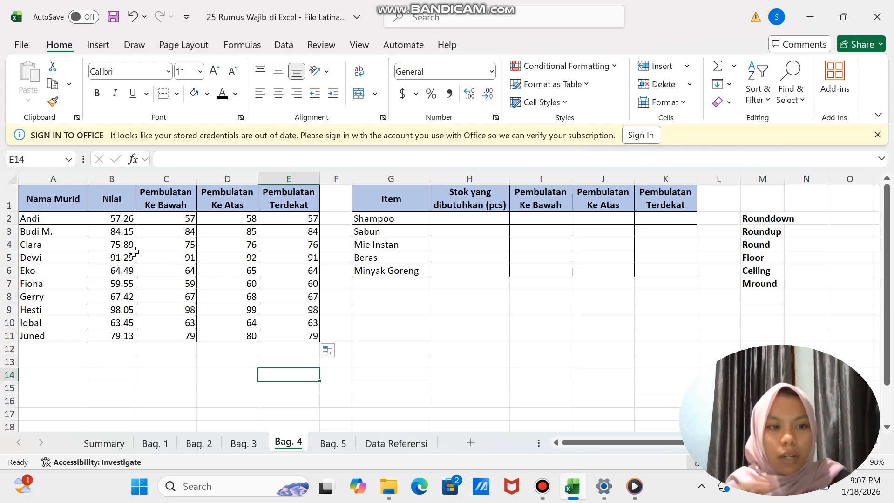
- Enter the required stock quantities 1330, 35, 3345, 38 and 324 in H2 to H6 for the five items
left_click(413, 317)
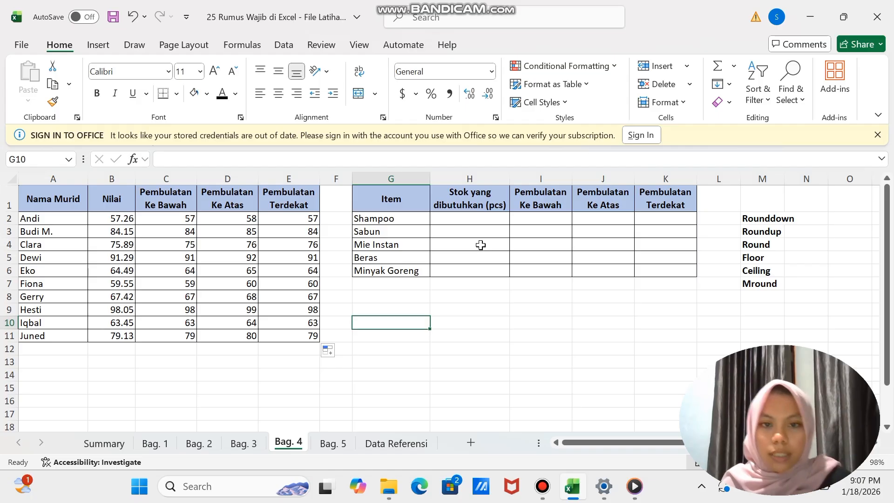
left_click(457, 219)
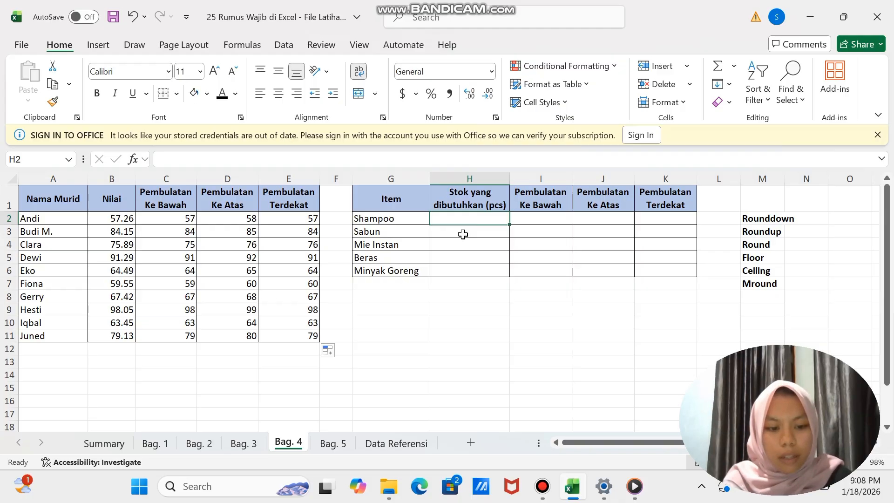
type("13")
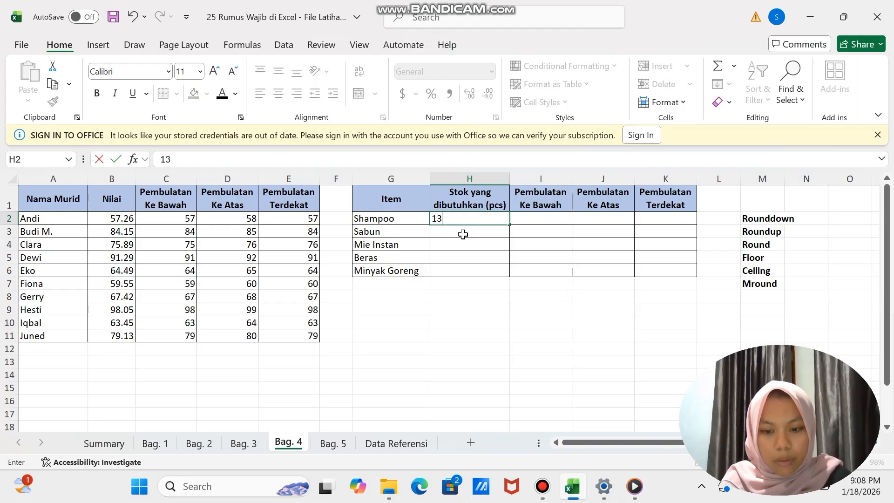
type("30")
key("Return")
type("35")
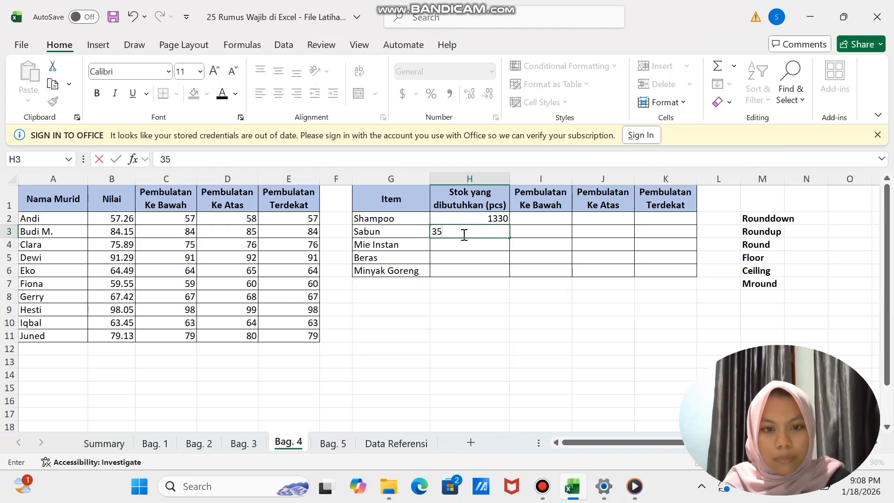
key("Return")
type("3")
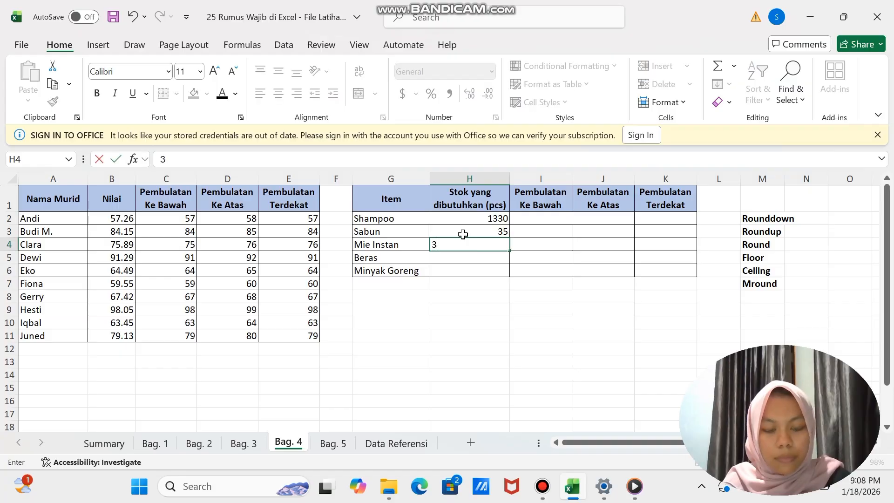
type("345")
key("Return")
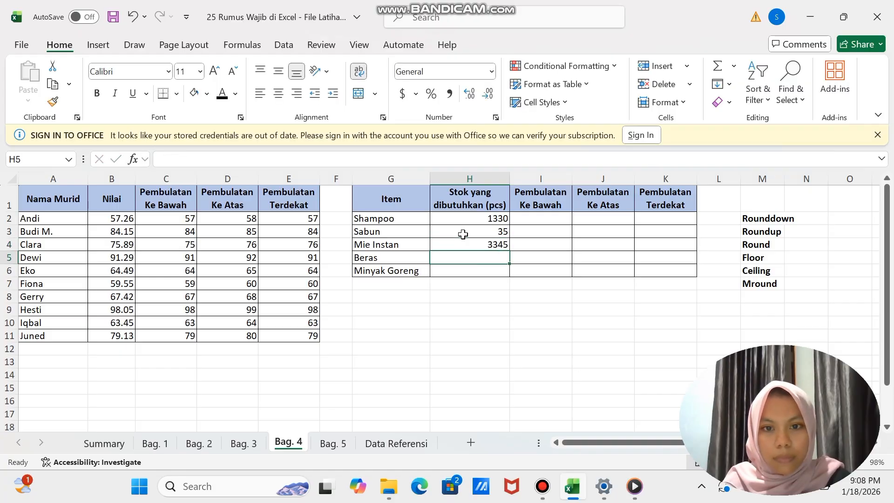
type("3")
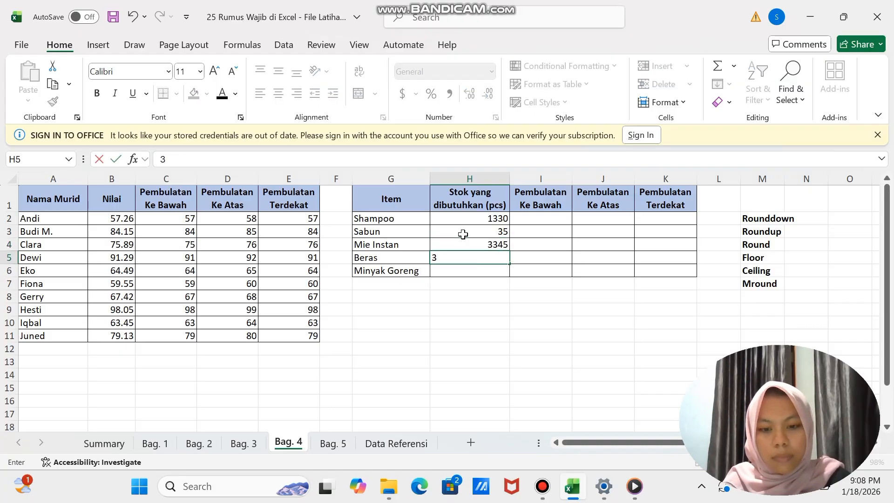
type("8")
key("Return")
type("3")
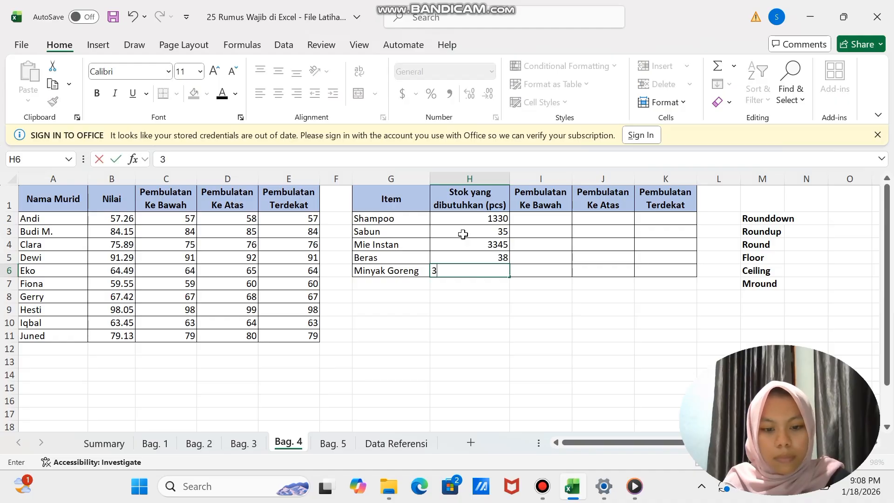
type("24")
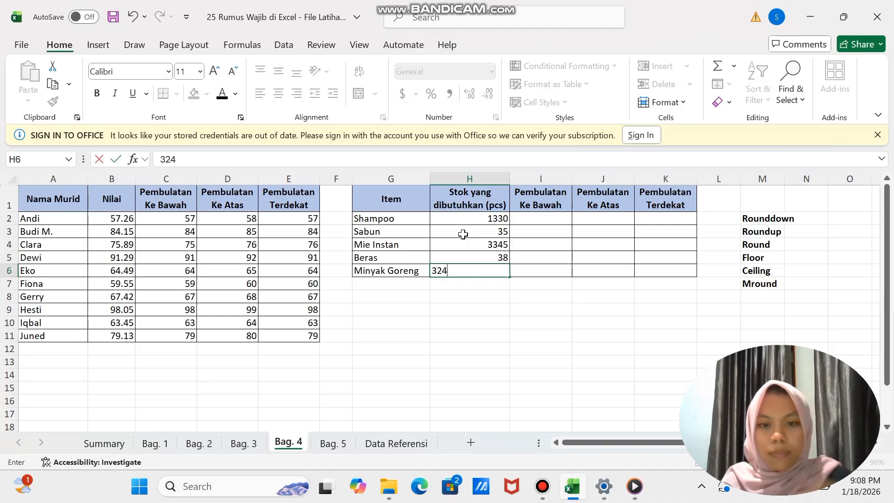
left_click(514, 321)
- Round the stock quantities down to multiples of 100 in I2 with =FLOOR(H2,100) and fill the formula down to I6
left_click(529, 222)
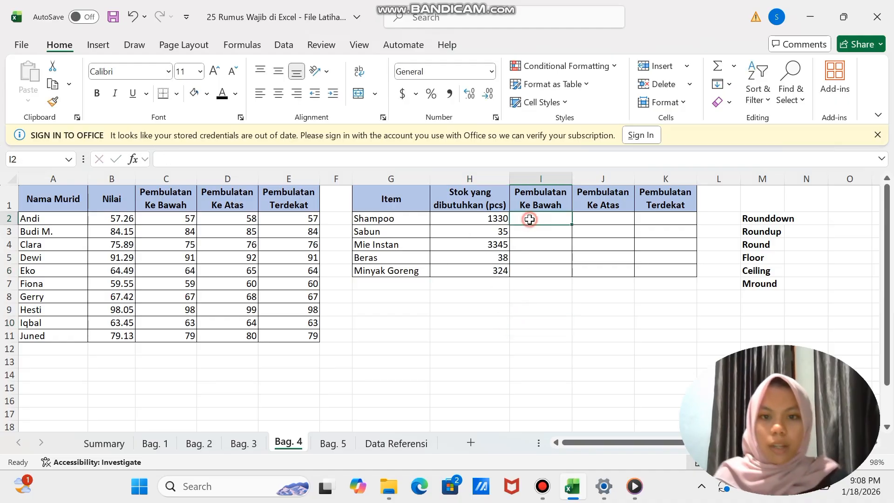
type("=floor")
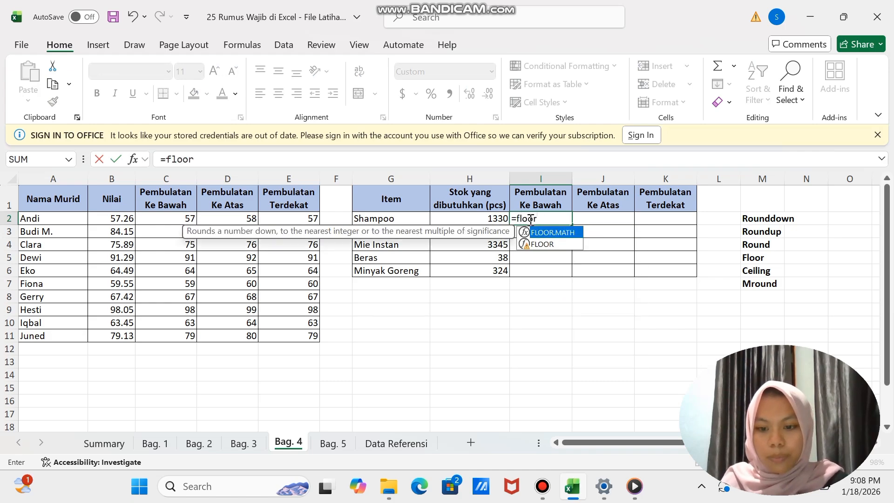
type("(")
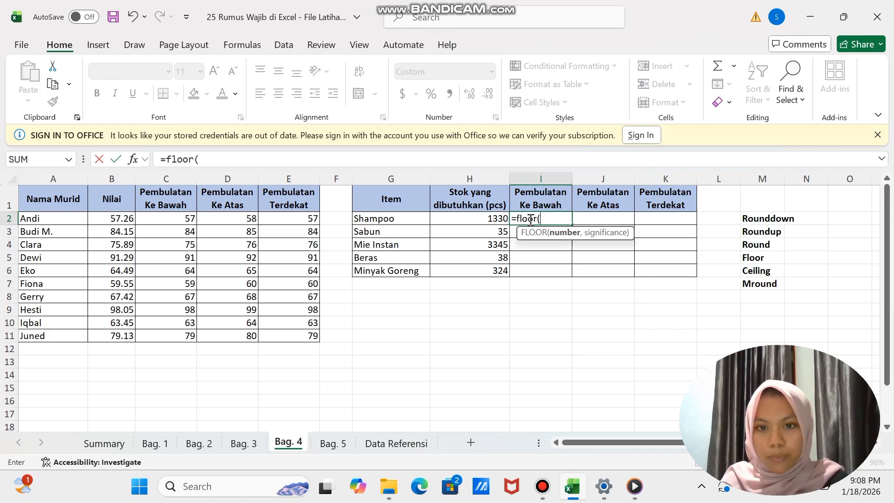
left_click(477, 217)
type(",")
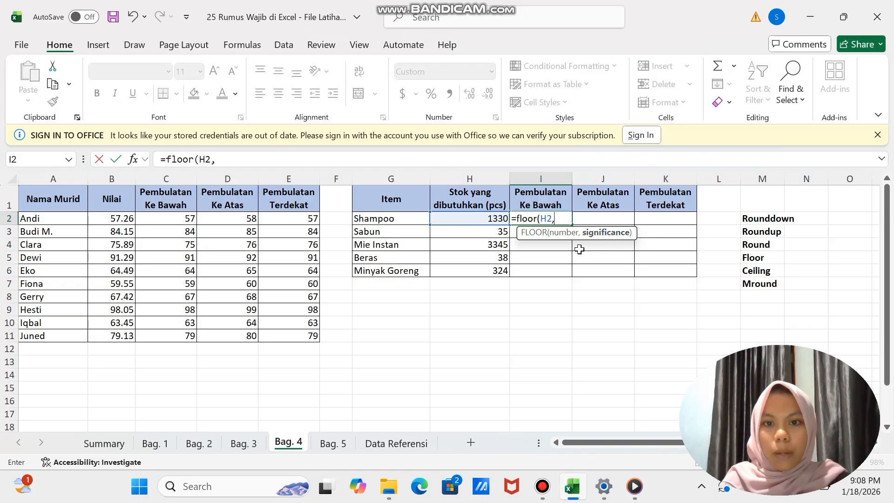
type("10")
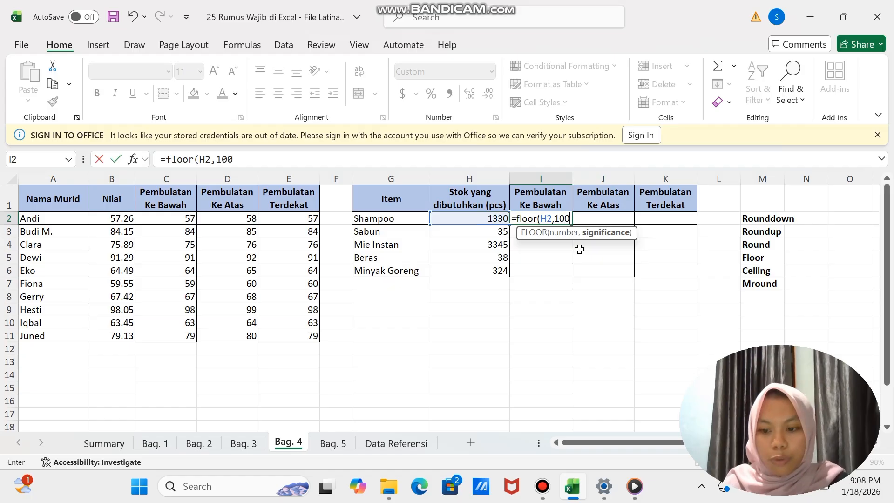
type("0")
key("Return")
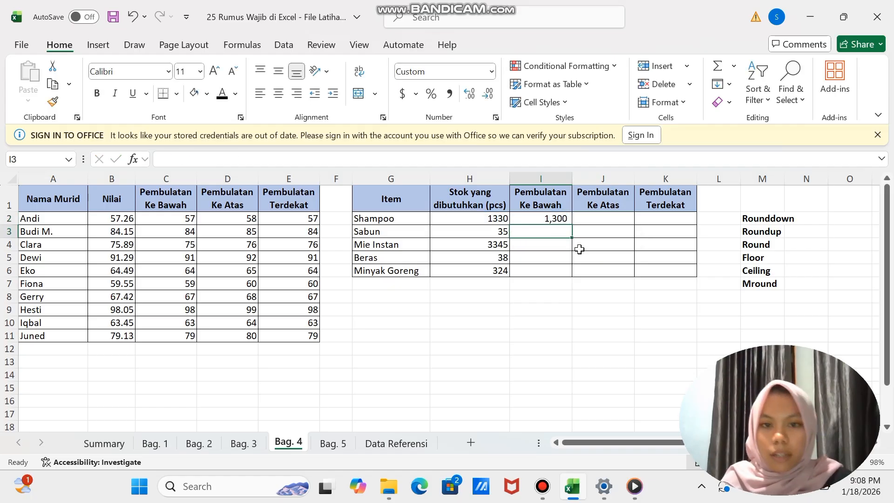
left_click(539, 219)
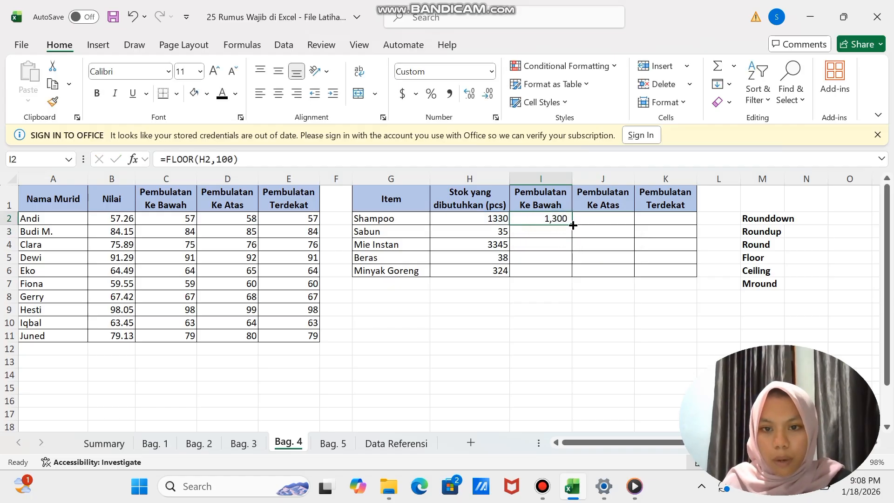
left_click_drag(573, 226, 573, 274)
left_click(548, 308)
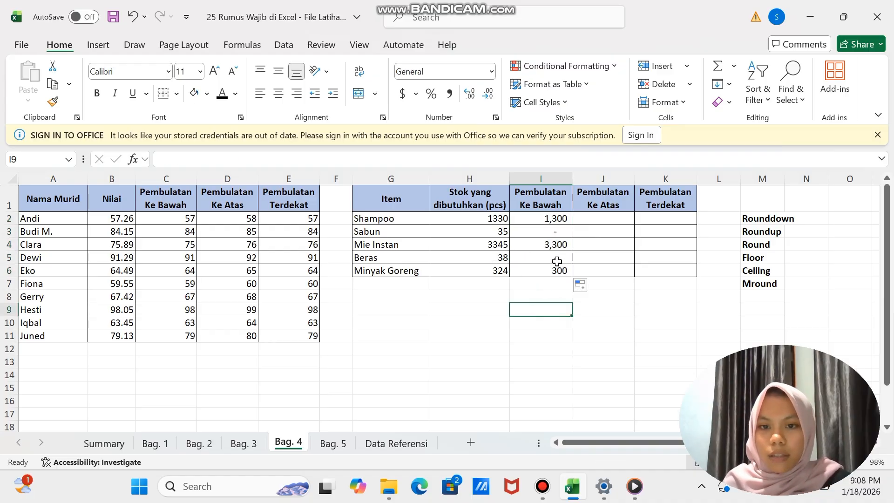
- Round the stock quantities up to multiples of 100 in J2 with =CEILING(H2,100), fill down to J6 and check the Sabun and Beras rows
double_click(592, 221)
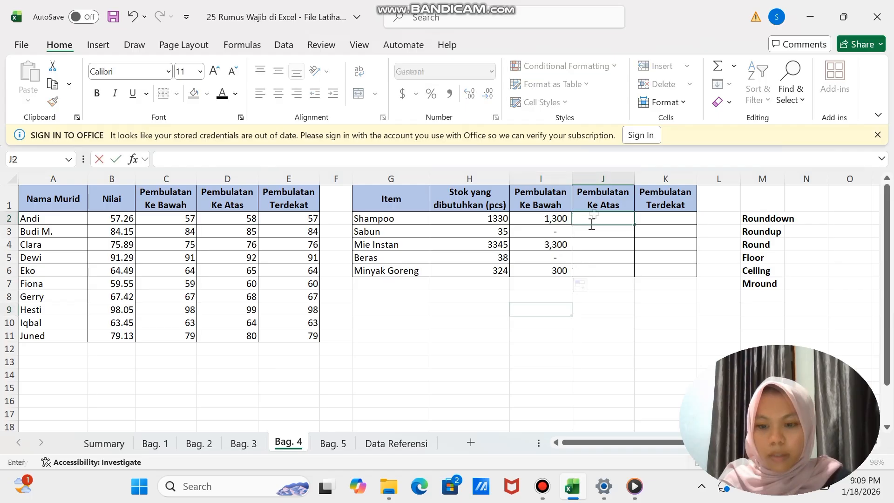
type("=")
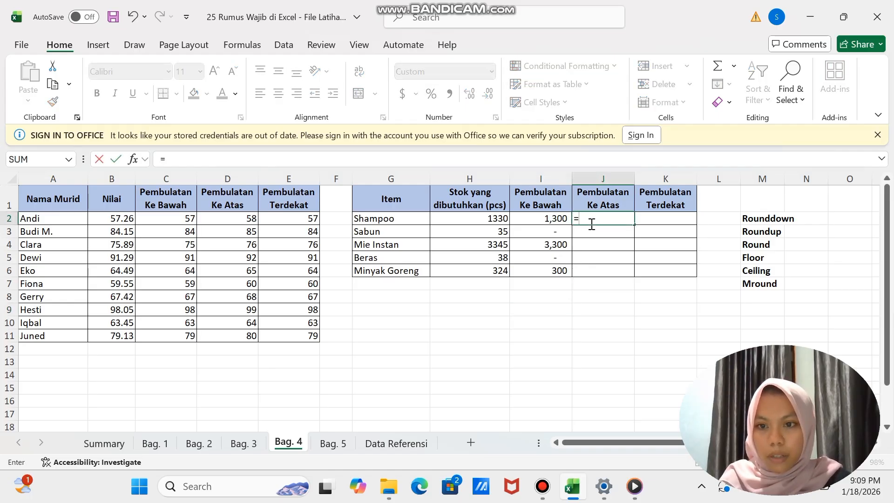
type("ceili")
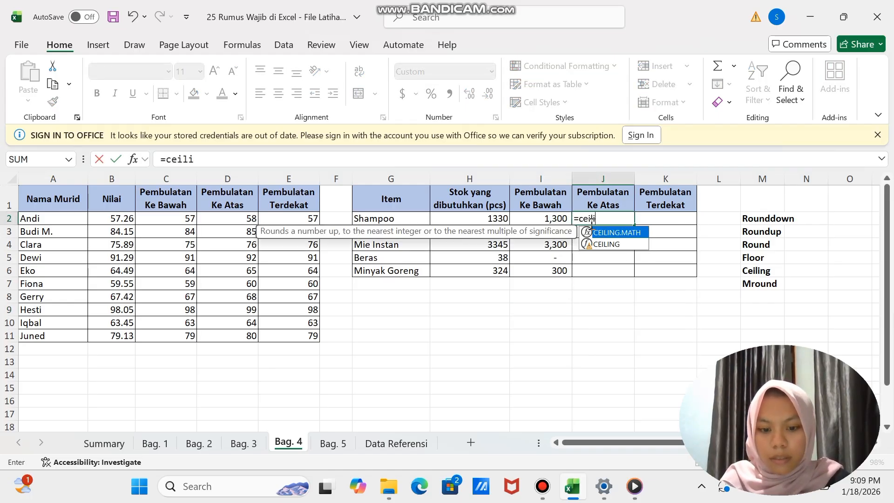
type("ng(")
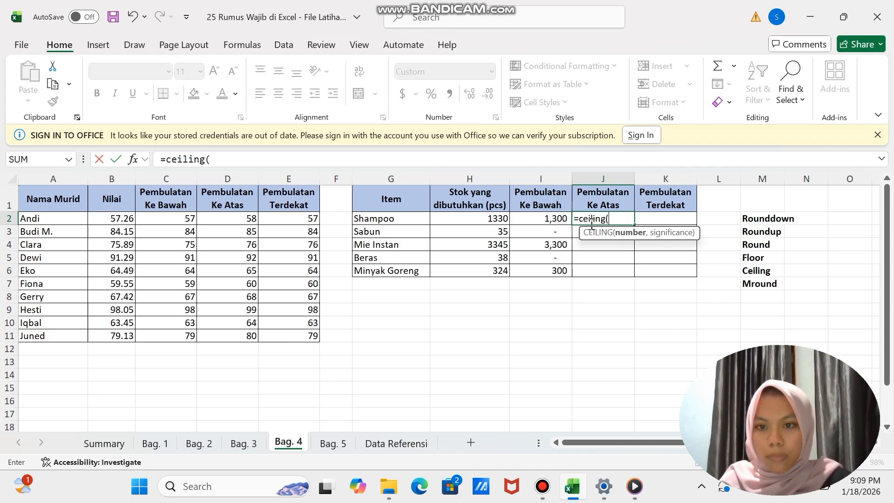
left_click(499, 217)
type(",1")
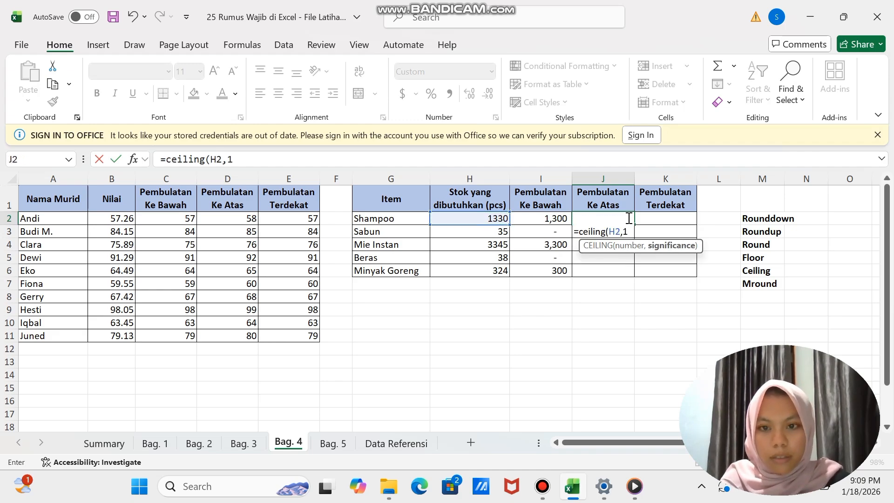
type("00)")
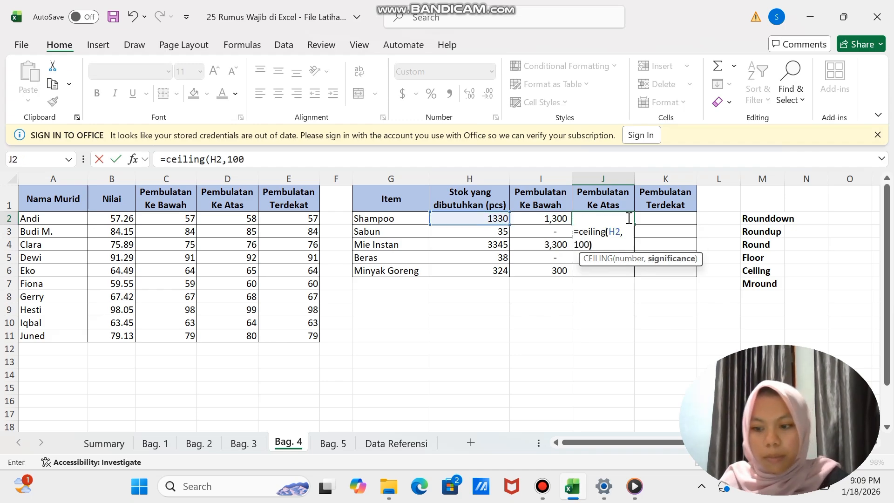
key("Return")
left_click(626, 218)
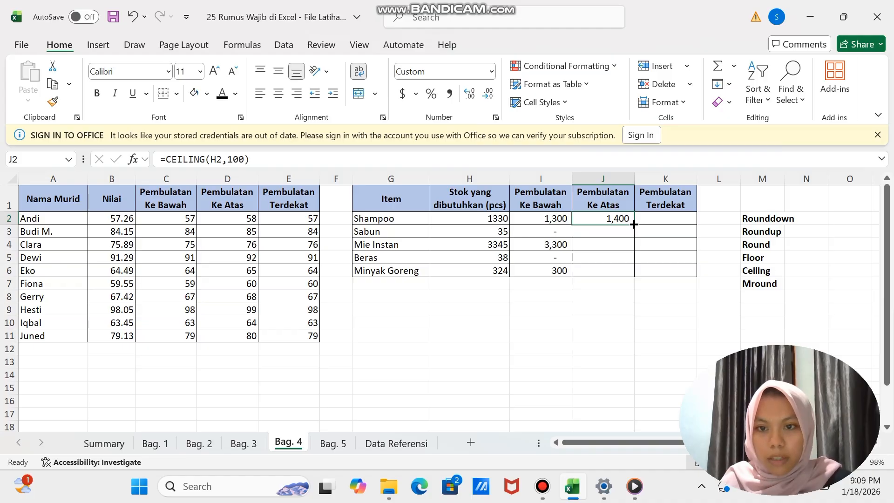
left_click_drag(634, 224, 630, 279)
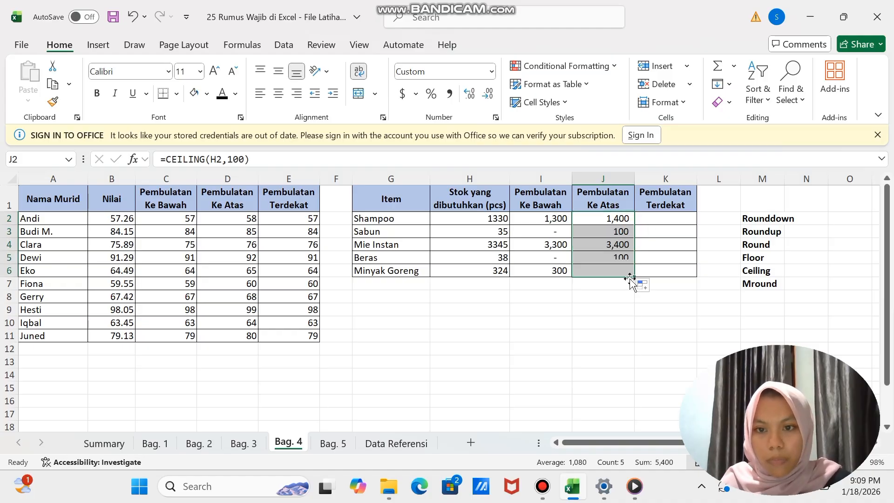
left_click(495, 233)
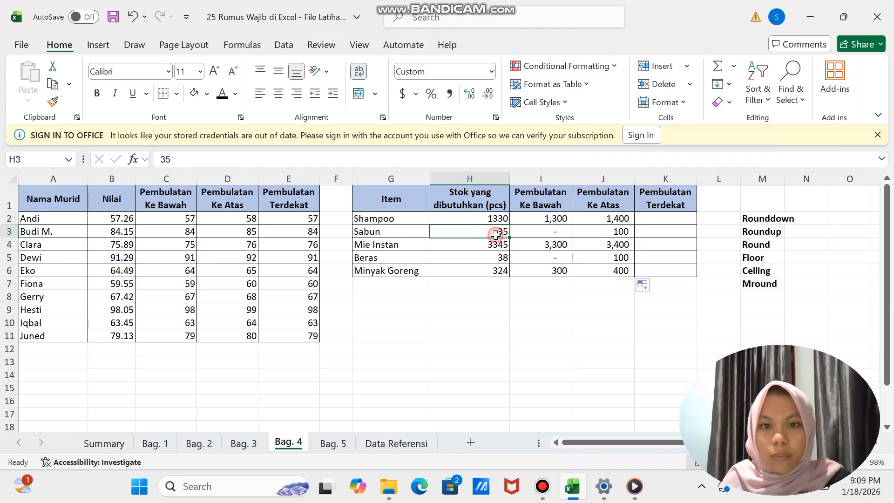
left_click(615, 229)
left_click(488, 257)
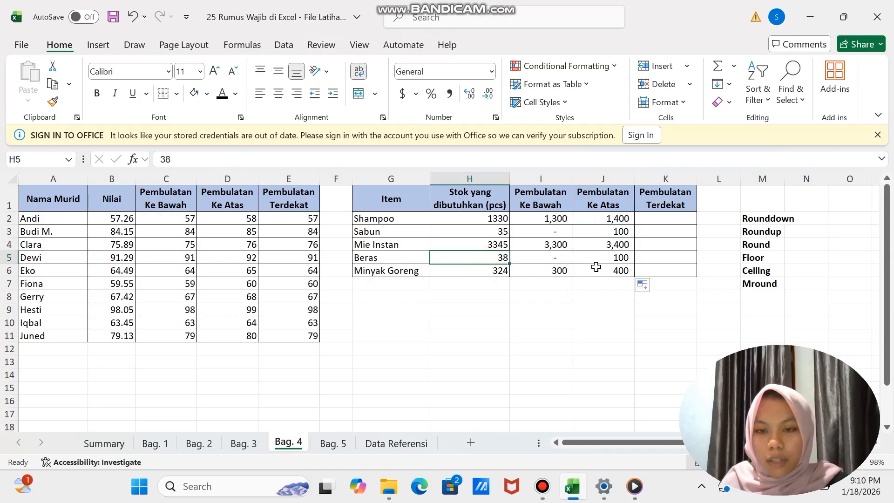
left_click(600, 259)
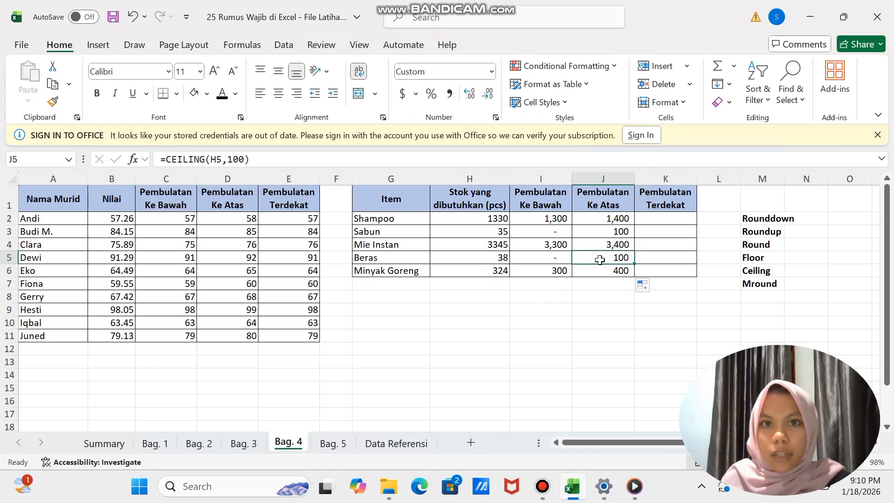
- Round the stock quantities to the nearest multiple of 100 in K2 with =MROUND(H2,100) and fill the formula down to K6
left_click(665, 219)
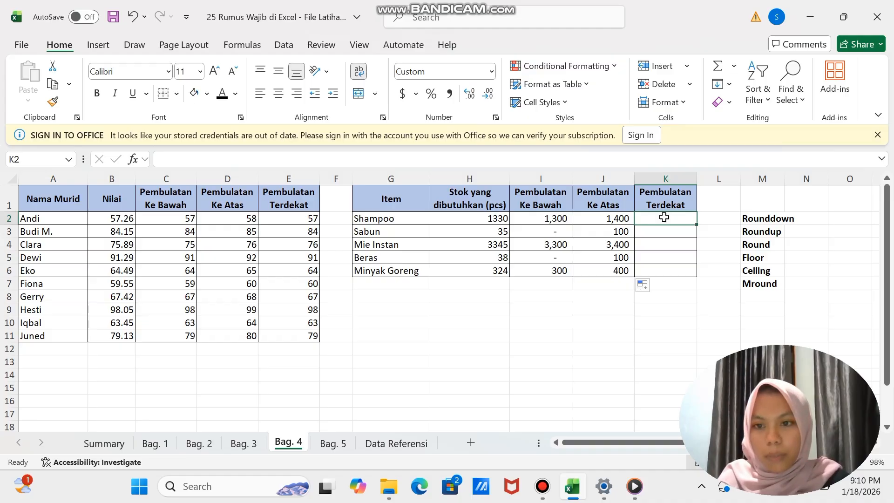
type("=mroun")
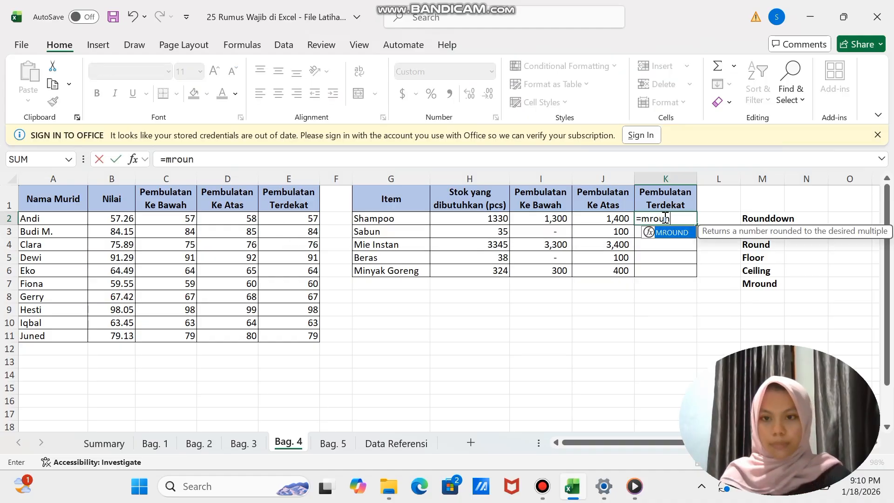
type("d(")
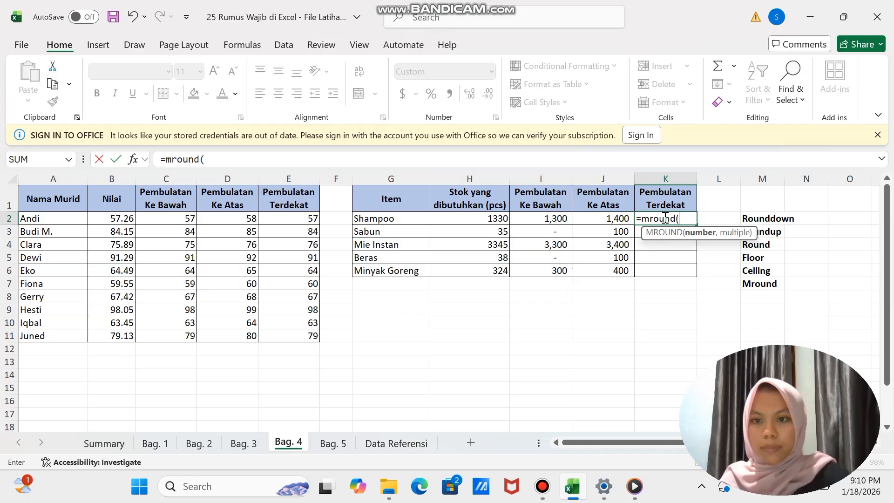
left_click(499, 217)
type(",")
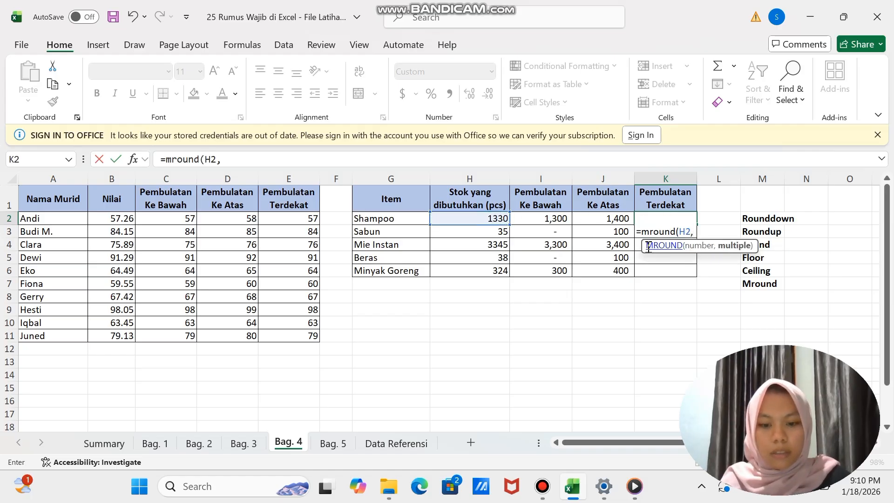
type("100)")
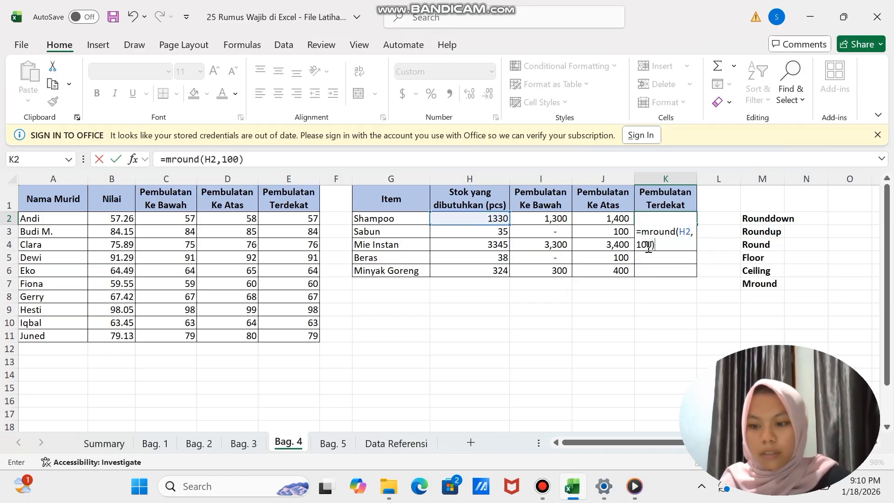
key("Return")
left_click(664, 220)
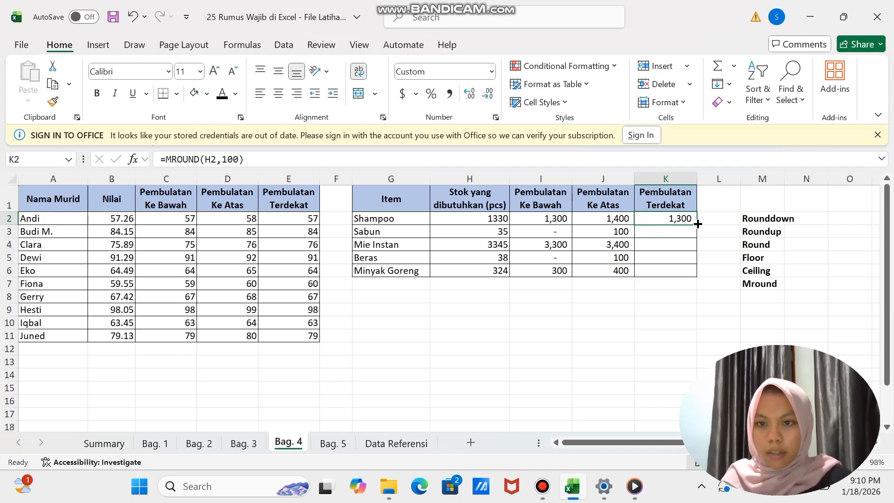
left_click_drag(698, 224, 698, 279)
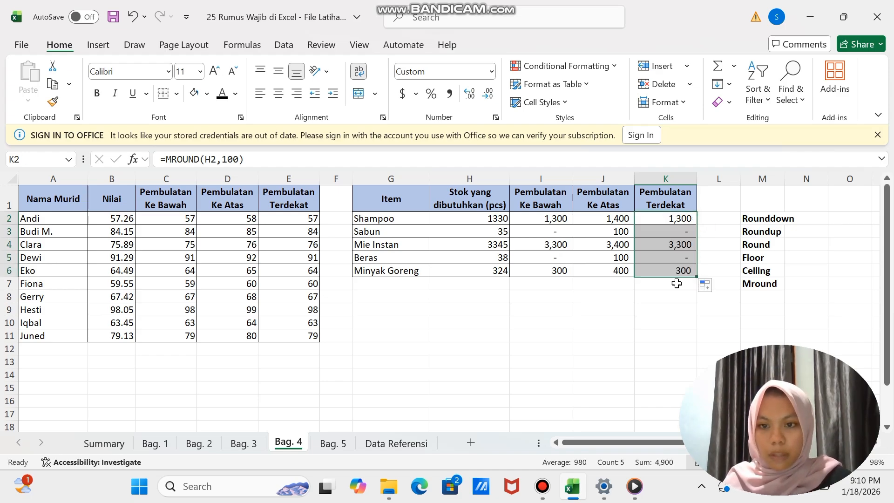
left_click(621, 303)
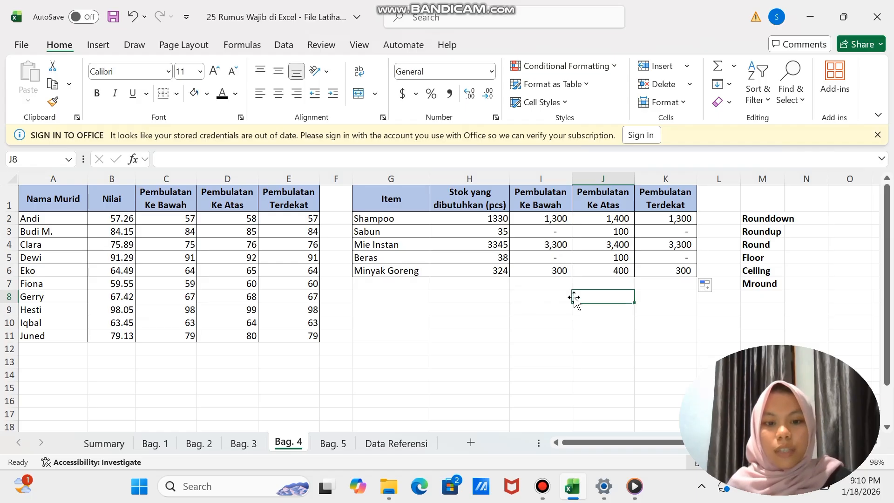
- Switch to the Bag. 5 sheet with the order lookup exercise
left_click(332, 445)
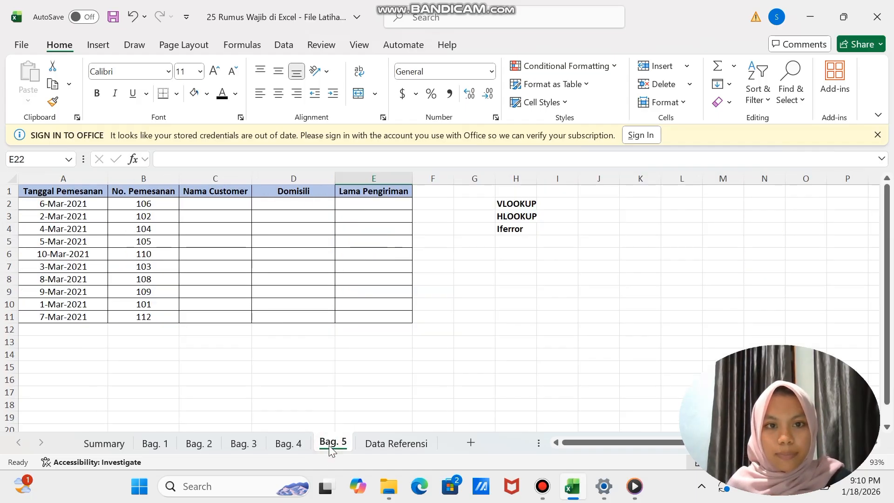
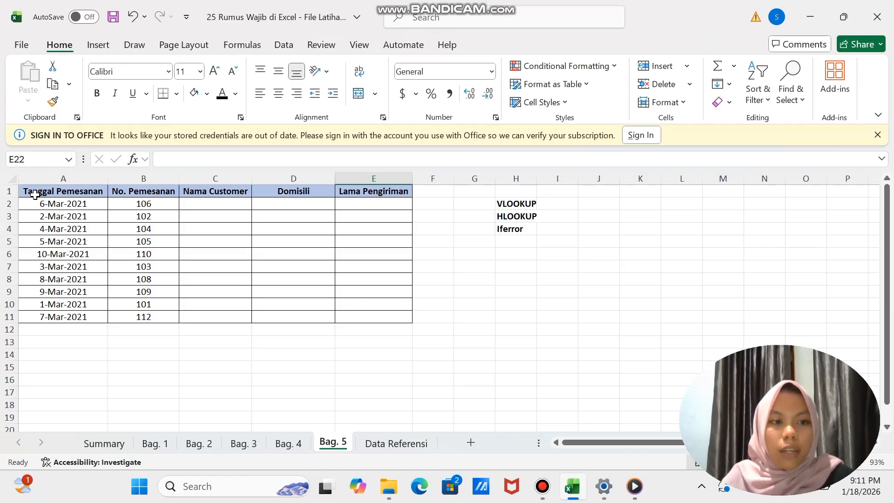
- Examine the Bag. 5 order table and the Data Referensi customer table, including its Nama Customer column
left_click_drag(35, 194, 367, 335)
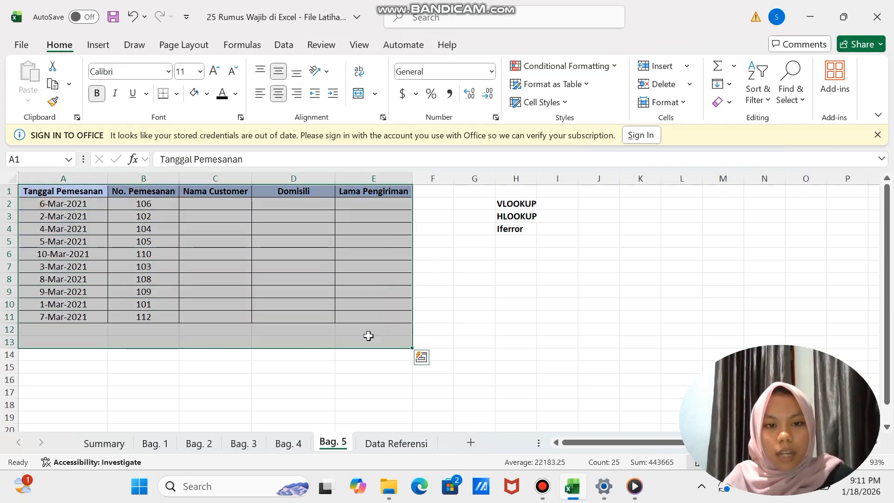
left_click(345, 401)
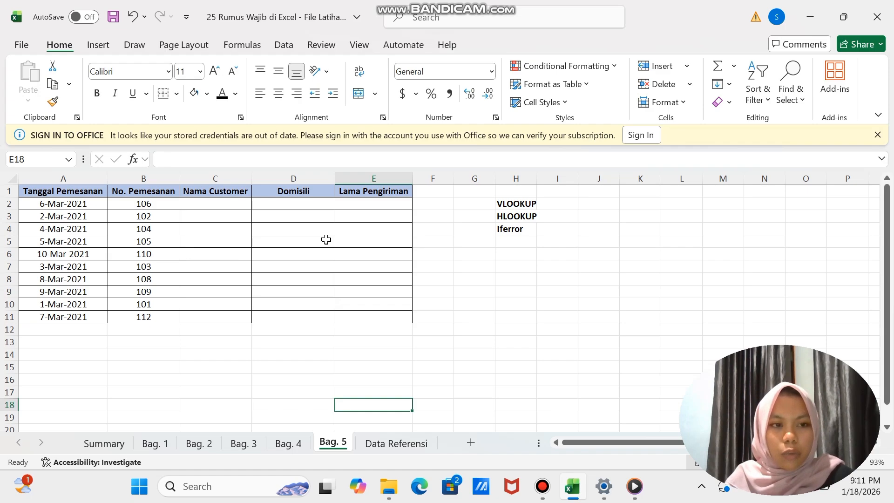
left_click(141, 207)
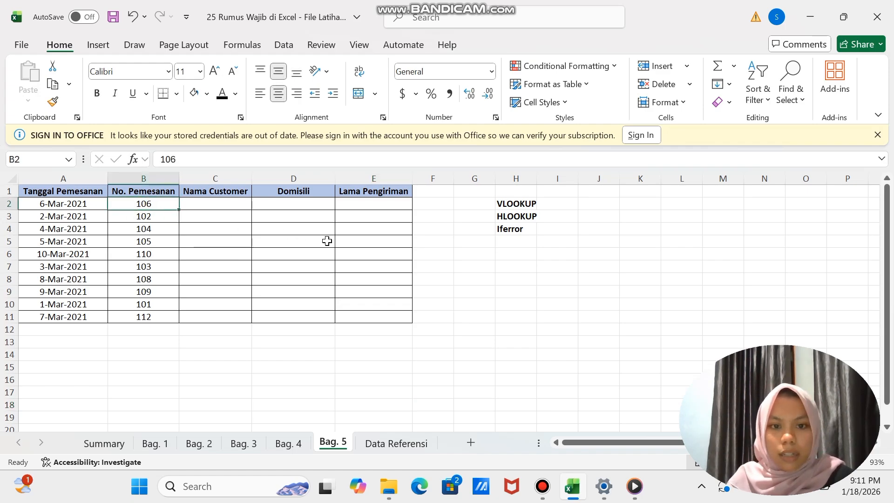
left_click(397, 444)
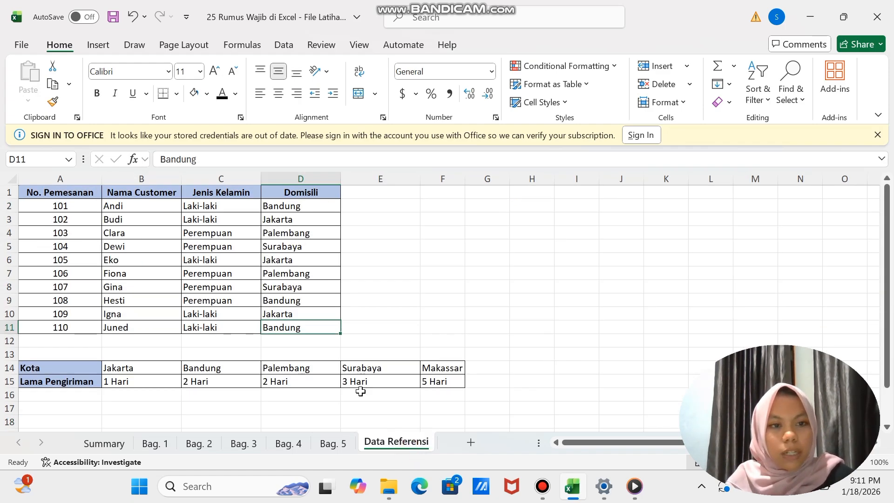
left_click_drag(56, 195, 317, 302)
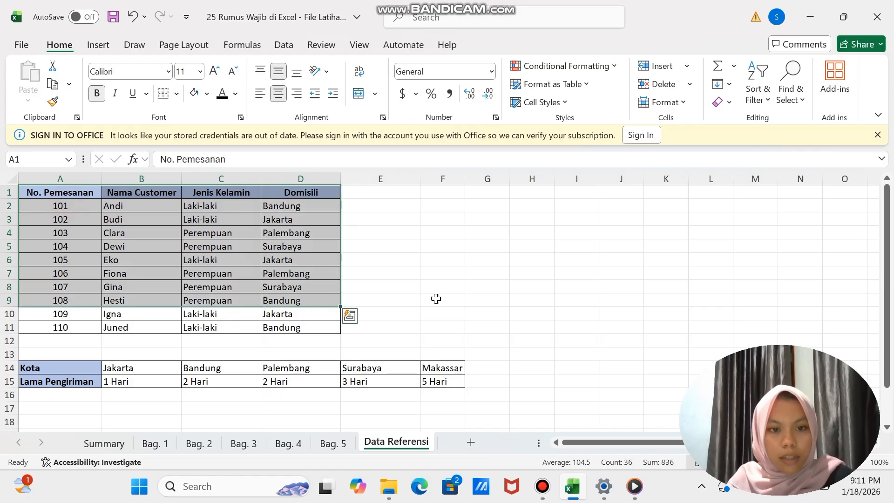
left_click(459, 299)
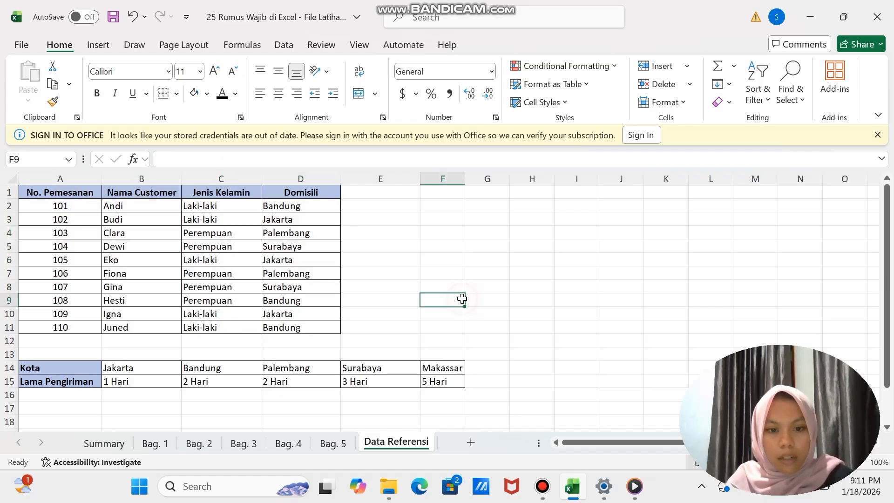
left_click(337, 450)
left_click(205, 203)
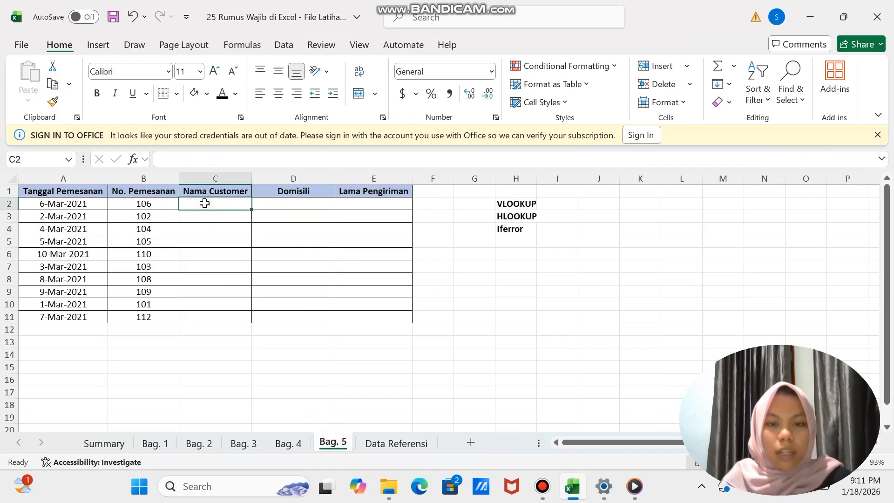
left_click(401, 446)
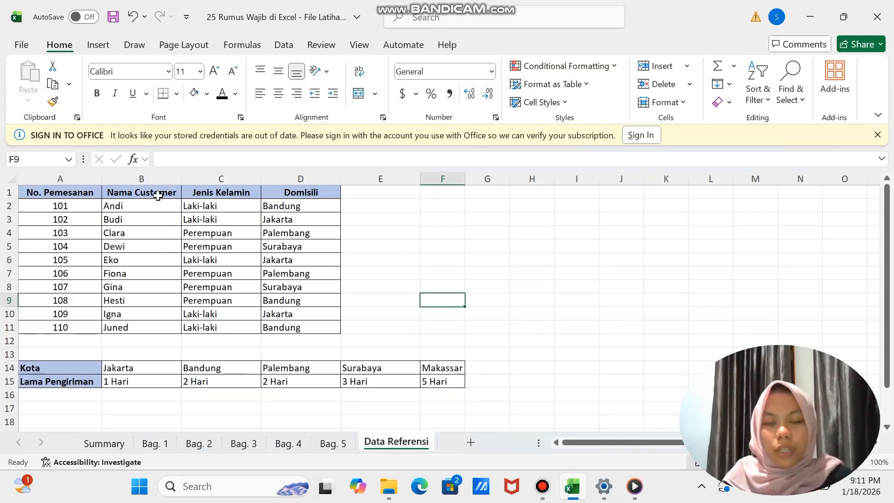
left_click_drag(158, 195, 161, 279)
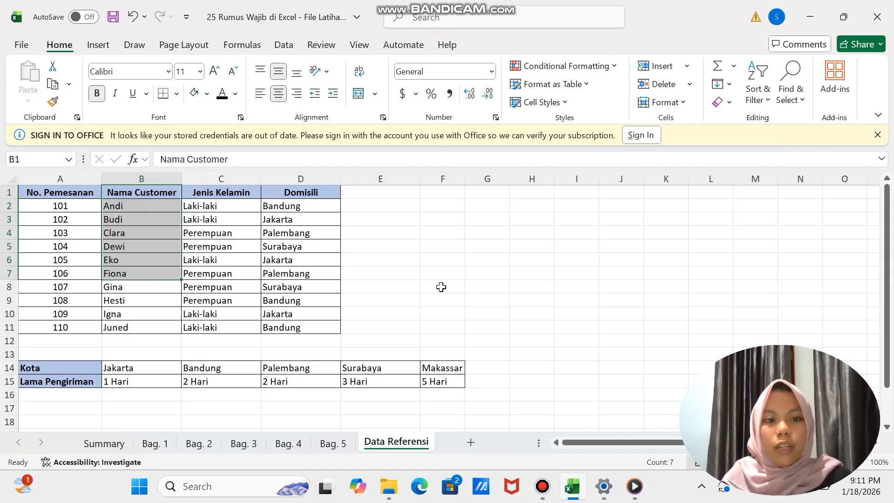
left_click(439, 285)
- Start a VLOOKUP formula in C2 of Bag. 5 with order number B2 as the lookup value
left_click(333, 443)
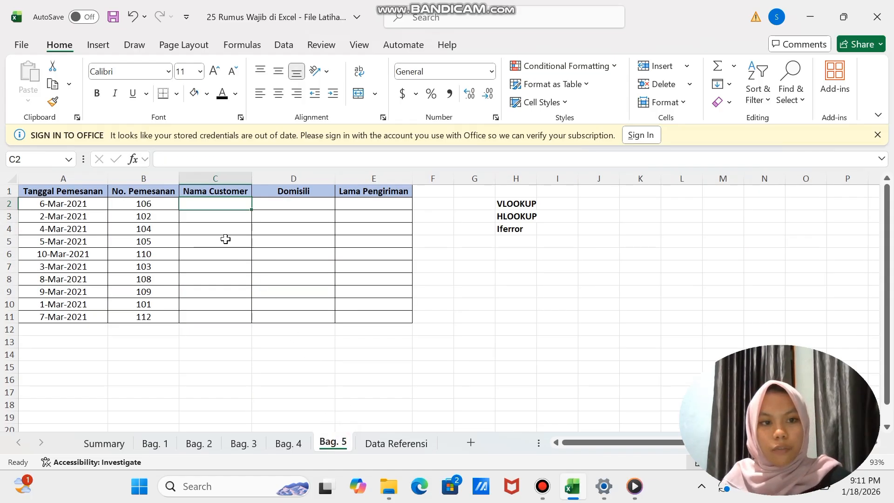
type("=vl")
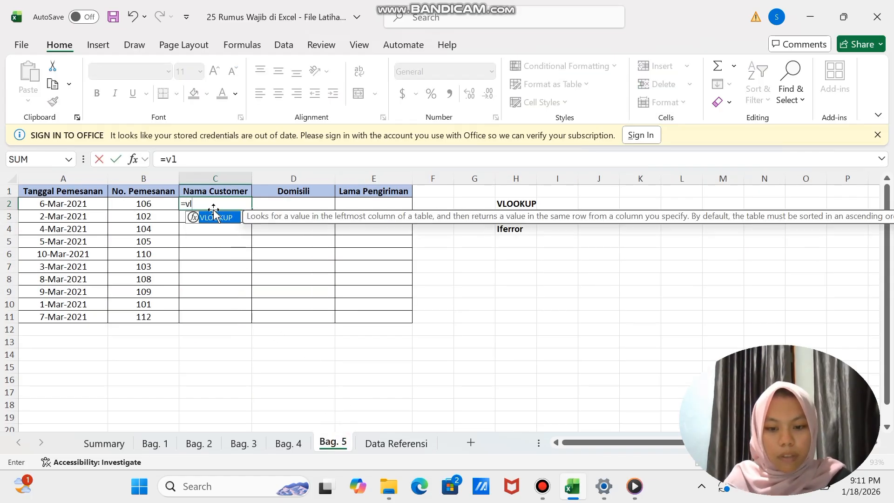
type("ookup")
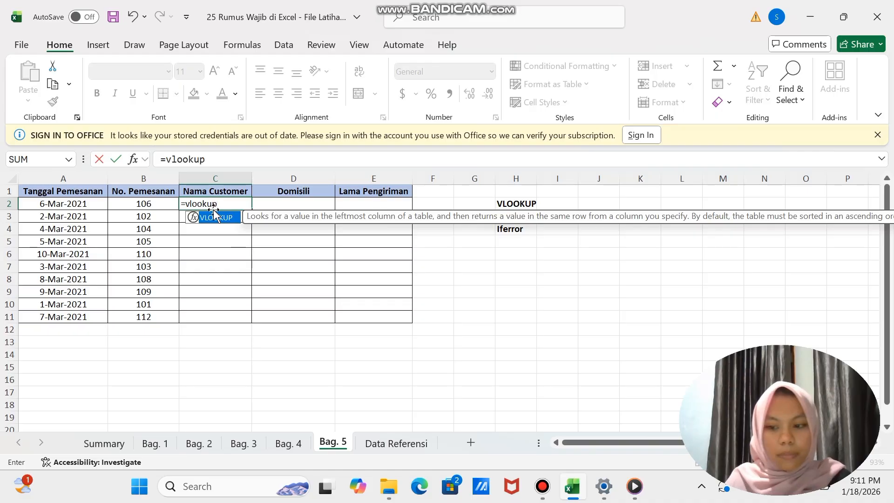
type("(")
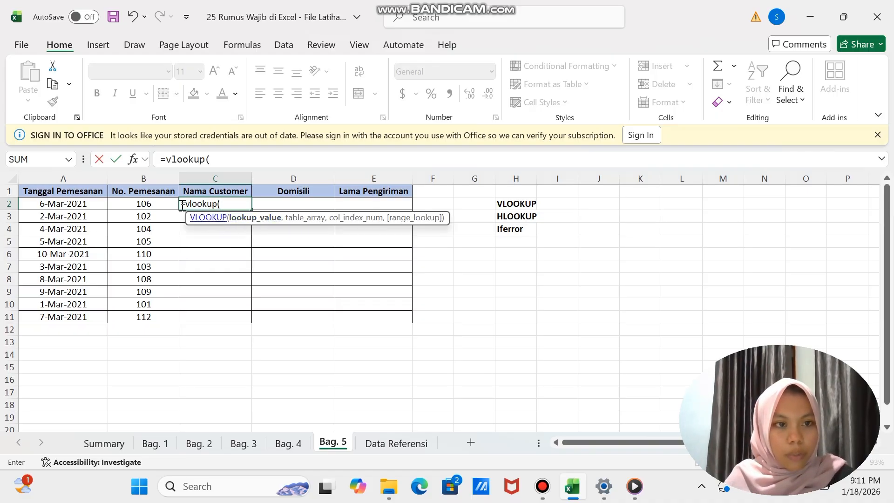
left_click(138, 204)
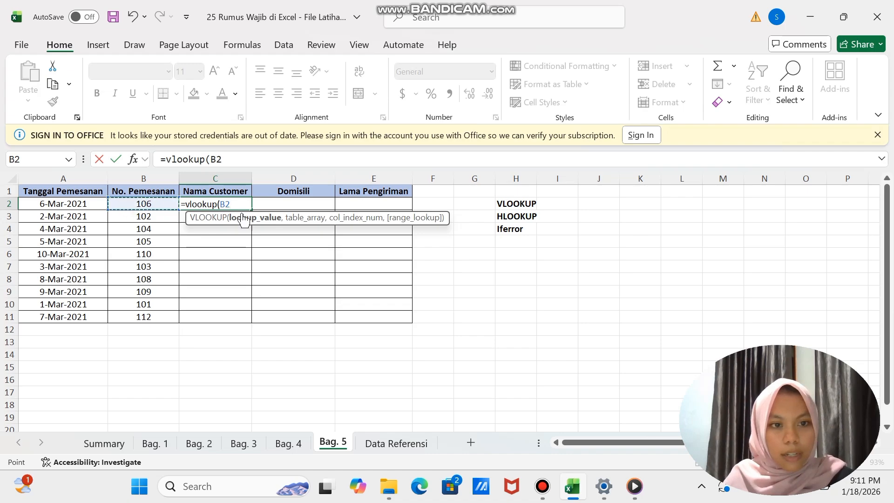
type(",")
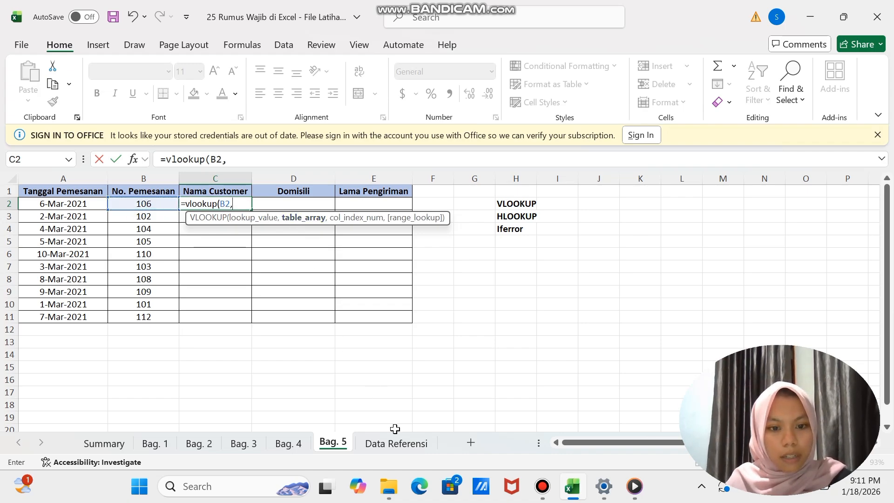
- Complete the C2 VLOOKUP with 'Data Referensi'!$A$1:$D$11 as the table, column index 2 and exact match 0
left_click(404, 447)
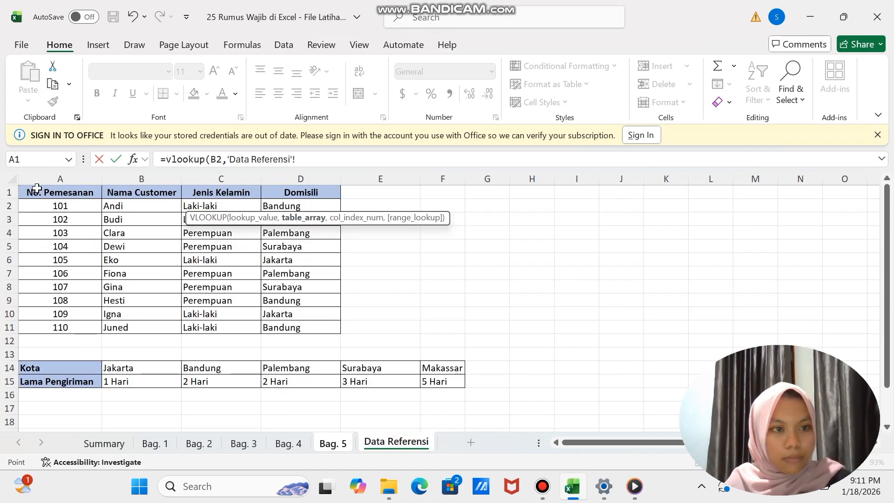
left_click_drag(36, 188, 299, 328)
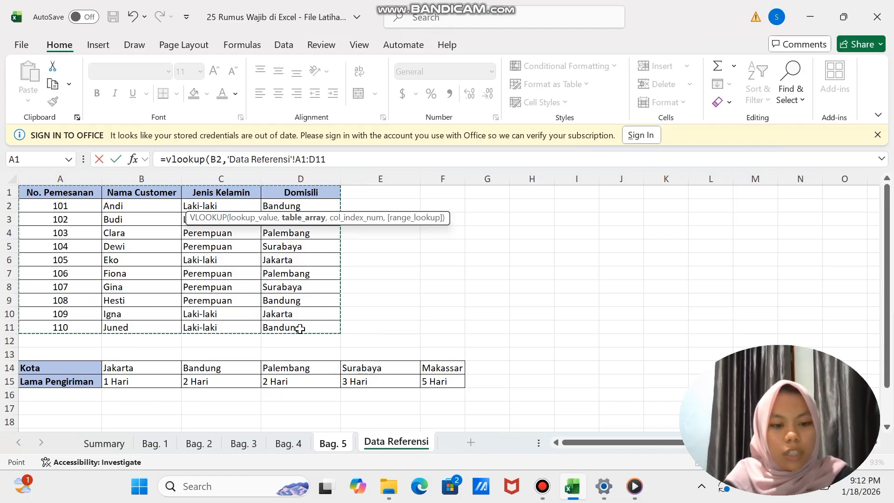
key("F4")
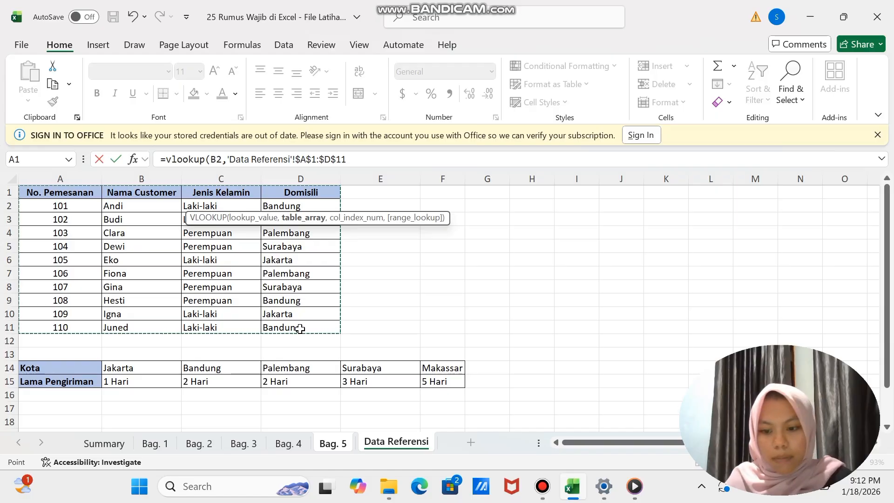
type(",2")
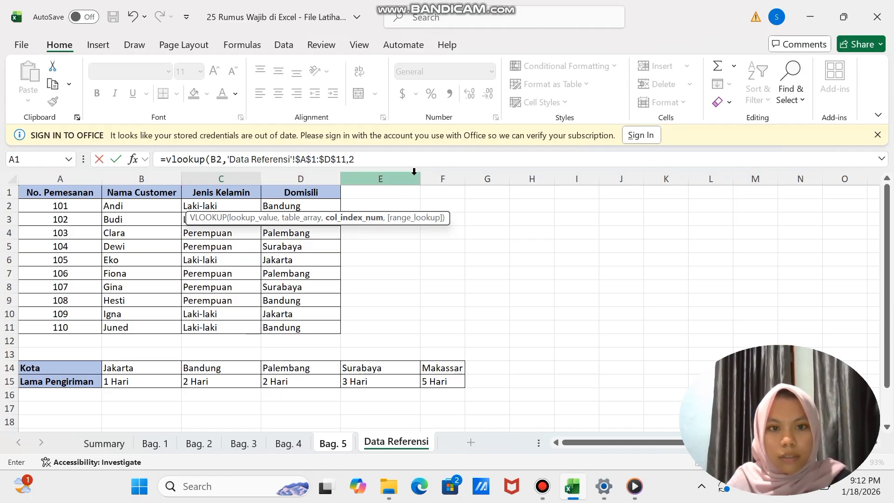
type(",")
type("0)")
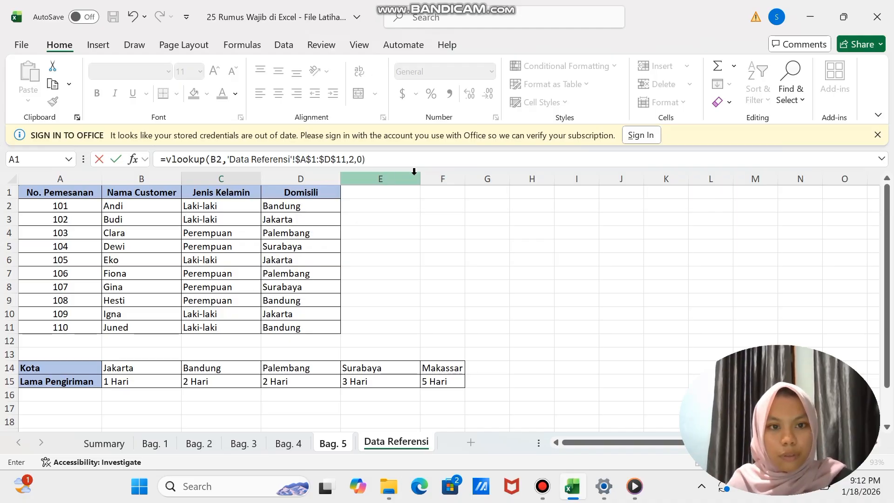
key("Return")
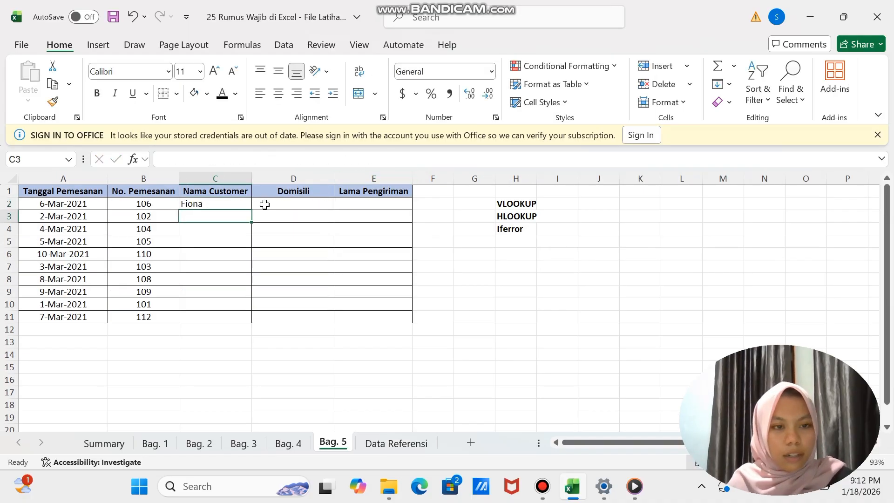
- Fill the Nama Customer formula from C2 down to C11
left_click(245, 203)
left_click_drag(253, 213, 253, 319)
left_click(326, 360)
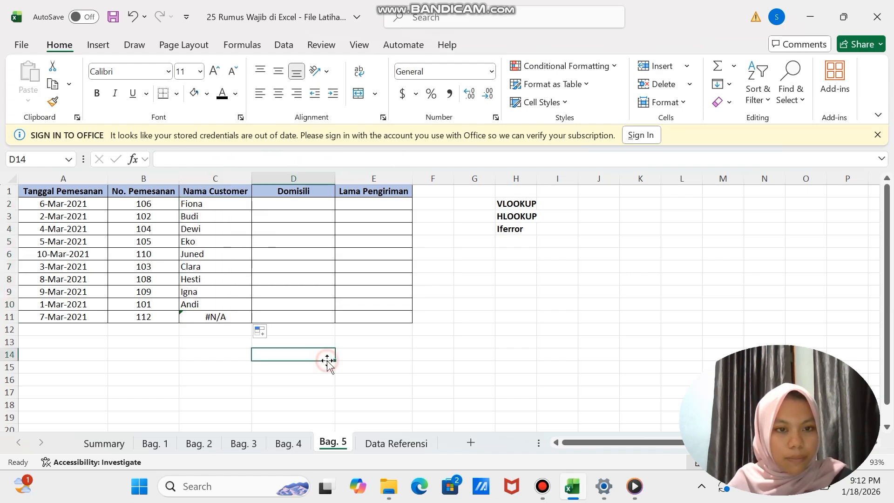
- Check the Domisili column on Data Referensi, and start a VLOOKUP in D2 of Bag. 5 with B2 as the lookup value
left_click(281, 202)
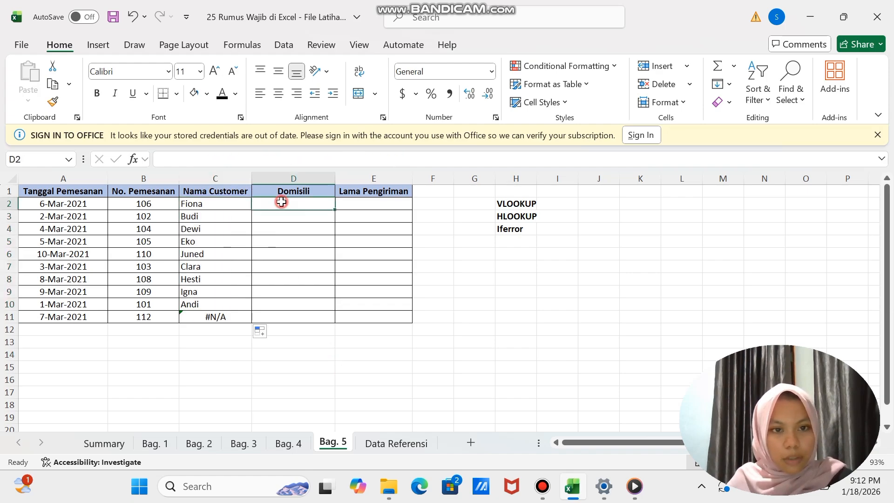
left_click(404, 443)
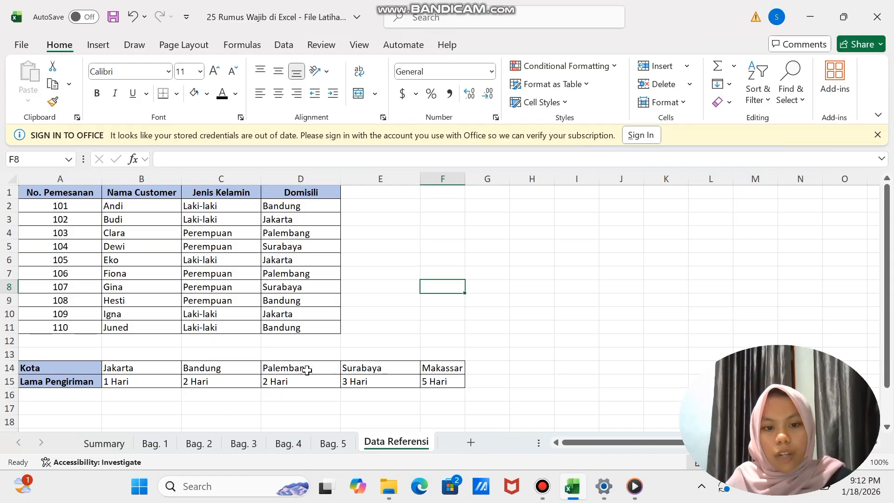
left_click(339, 445)
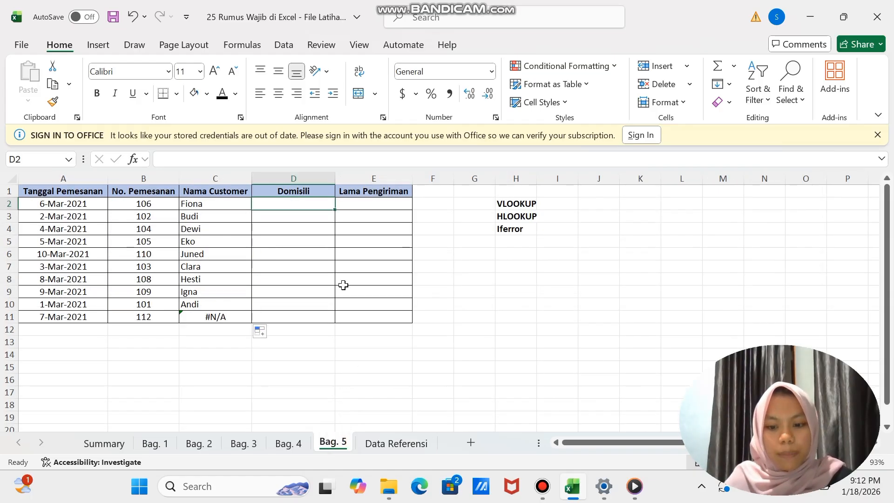
type("=v")
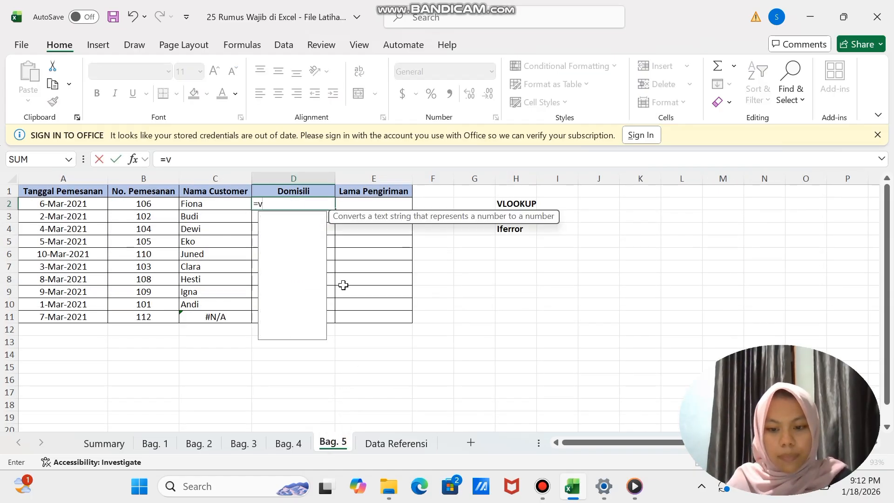
type("looku")
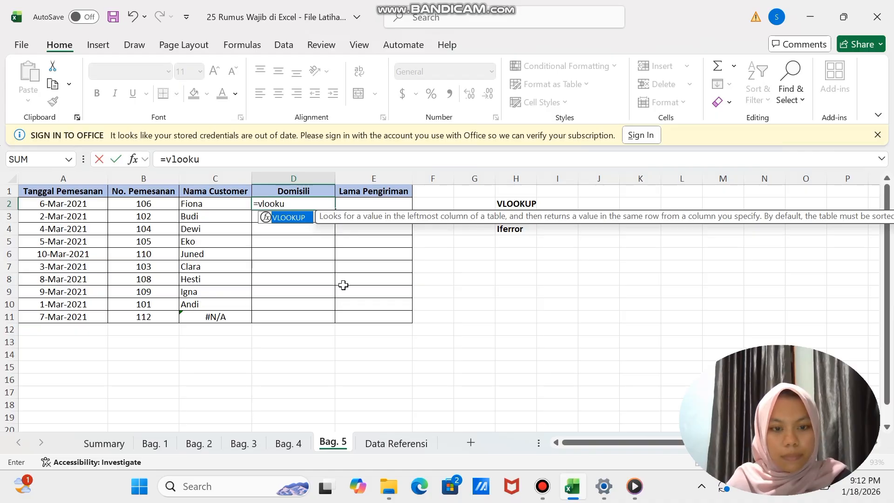
type("p(")
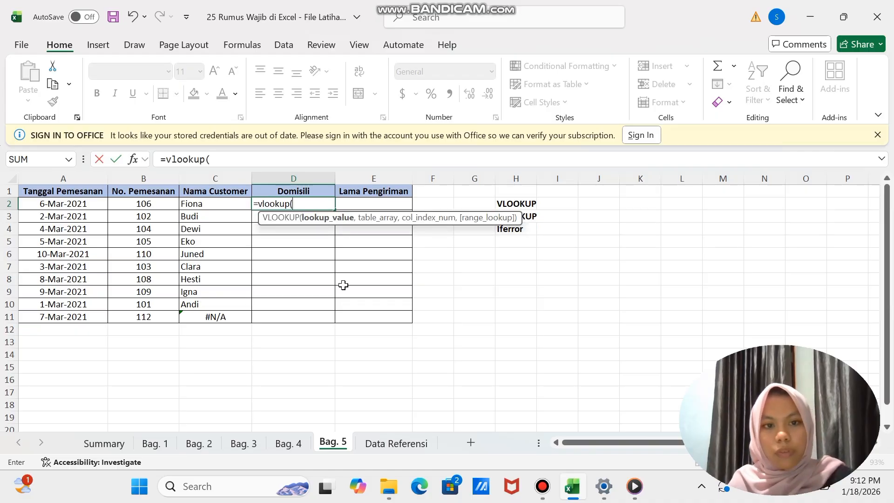
left_click(144, 204)
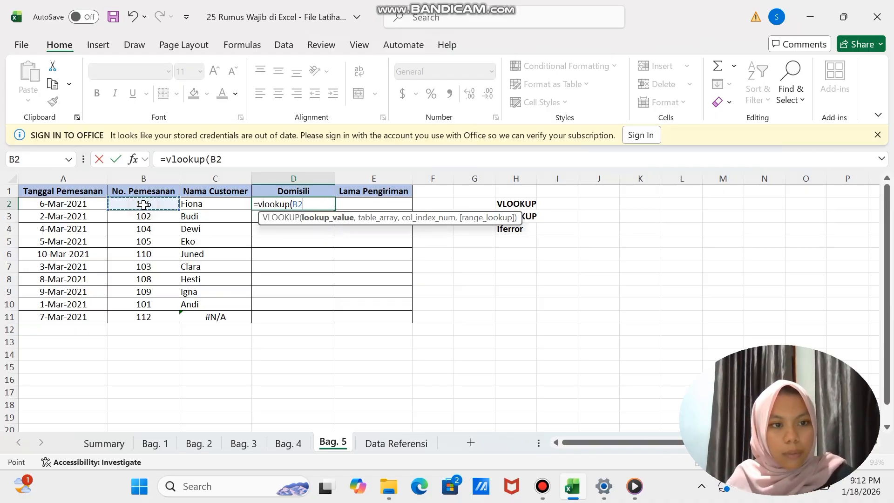
type(",")
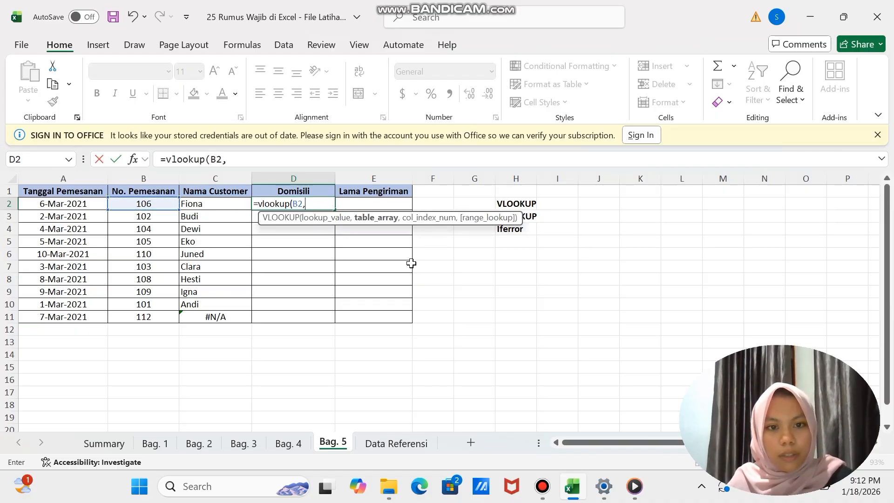
- Complete the D2 VLOOKUP with 'Data Referensi'!$A$1:$D$11 as the table, column index 4 and exact match 0
left_click(408, 443)
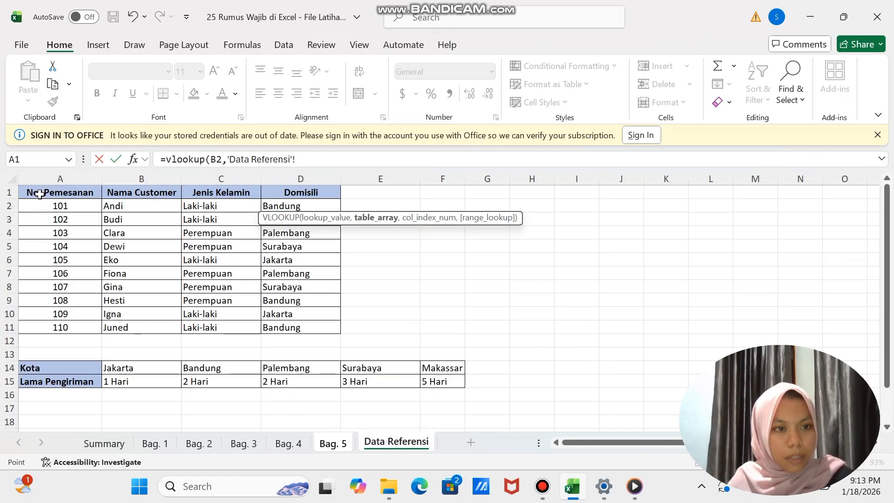
left_click_drag(40, 194, 294, 324)
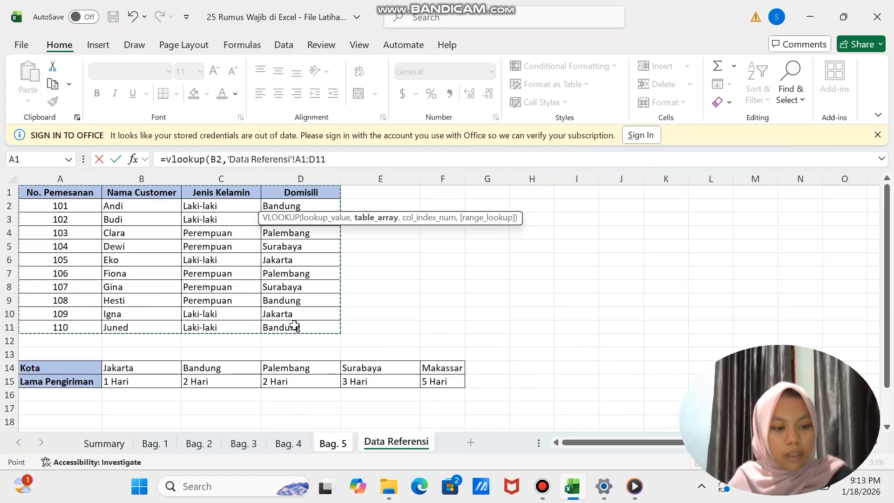
key("F4")
type(",")
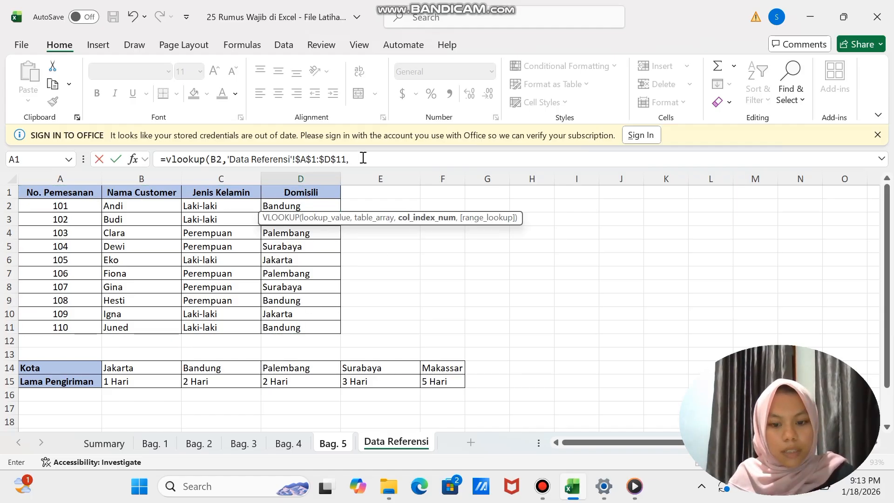
type(",0")
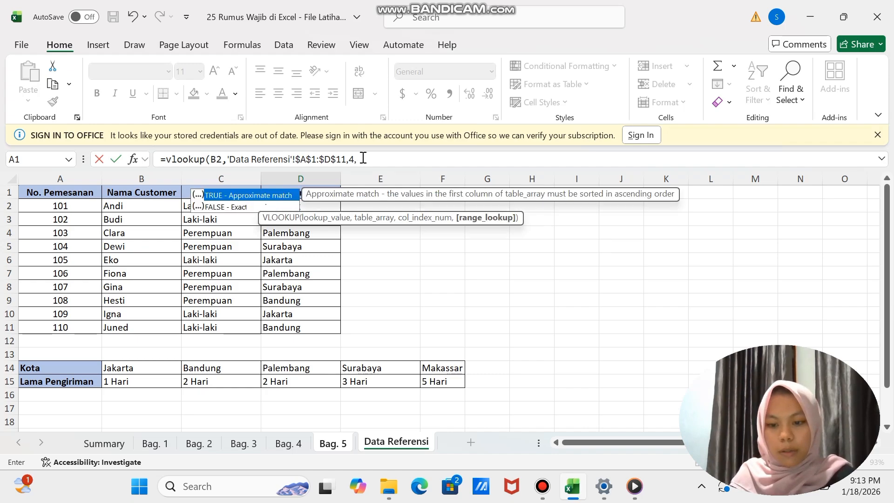
type(")")
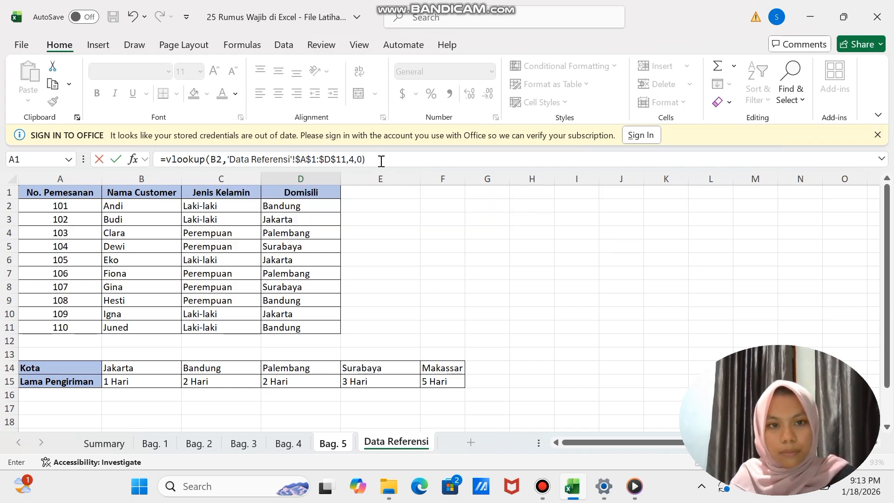
key("Return")
- Fill the Domisili formula from D2 down to D11
left_click(310, 205)
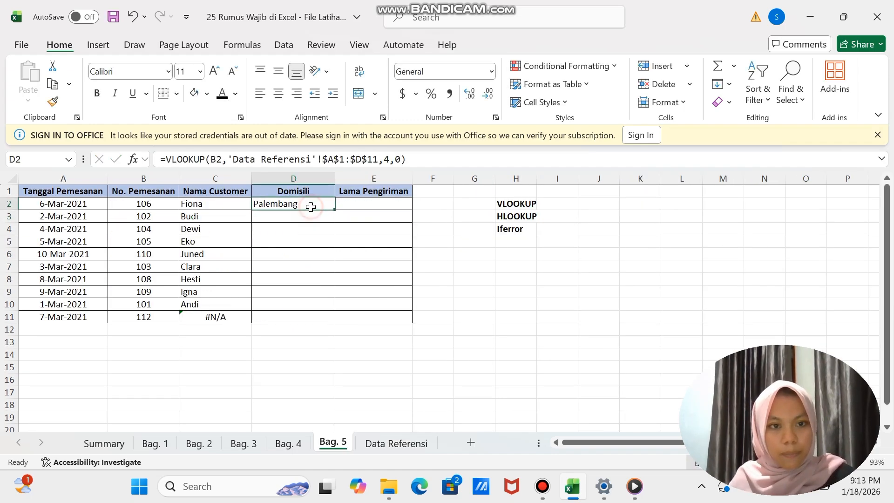
left_click_drag(334, 209, 330, 319)
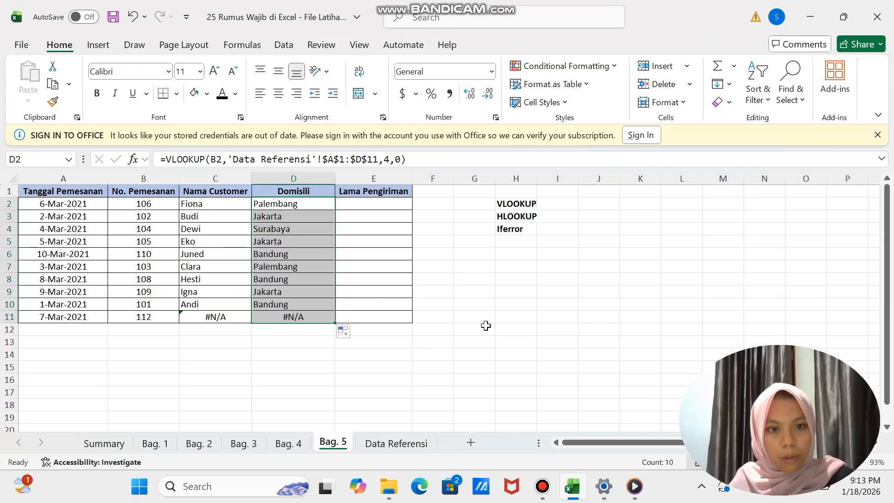
left_click(486, 326)
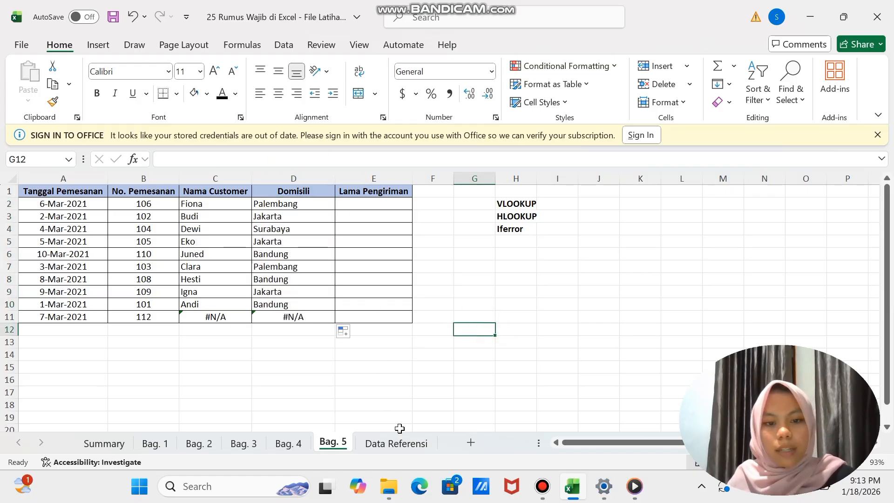
- Check the Lama Pengiriman table on Data Referensi, and start an HLOOKUP in E2 of Bag. 5 with D2 as the lookup value
left_click(401, 442)
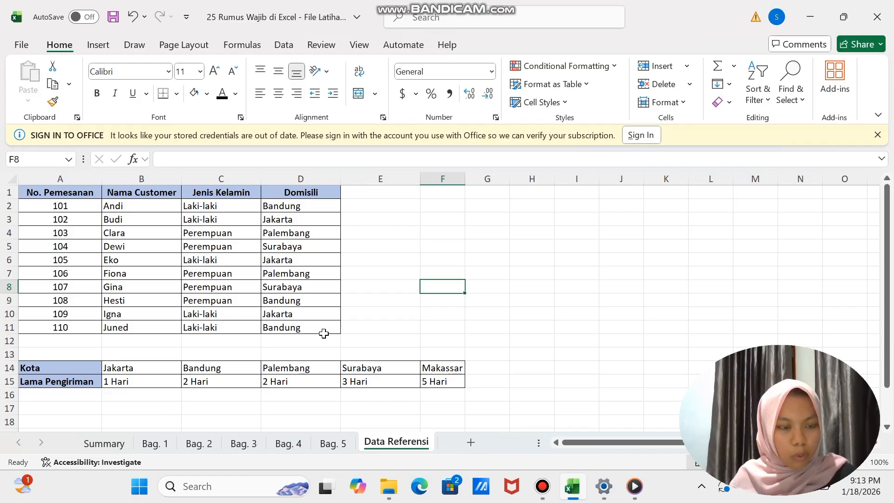
left_click(343, 448)
left_click(353, 205)
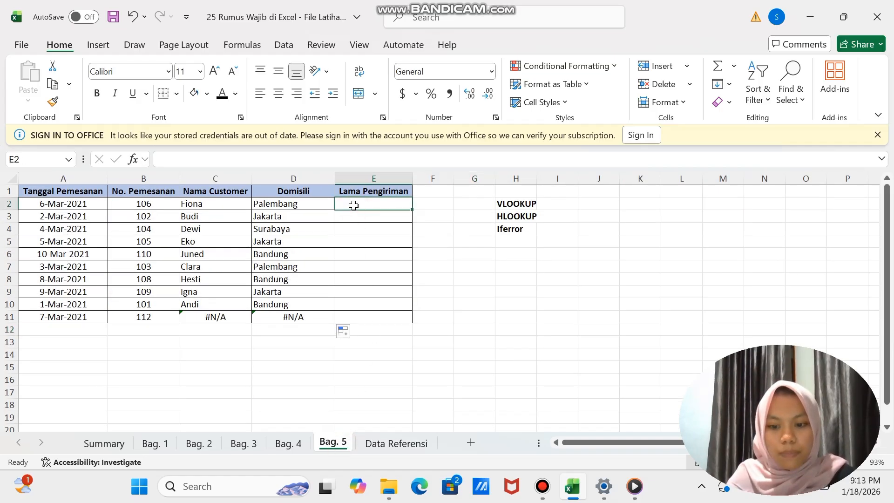
type("=")
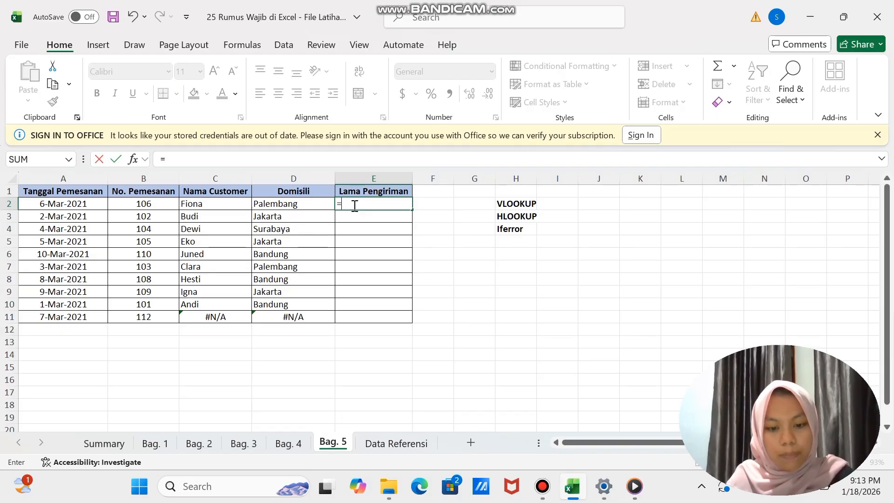
type("hlookup")
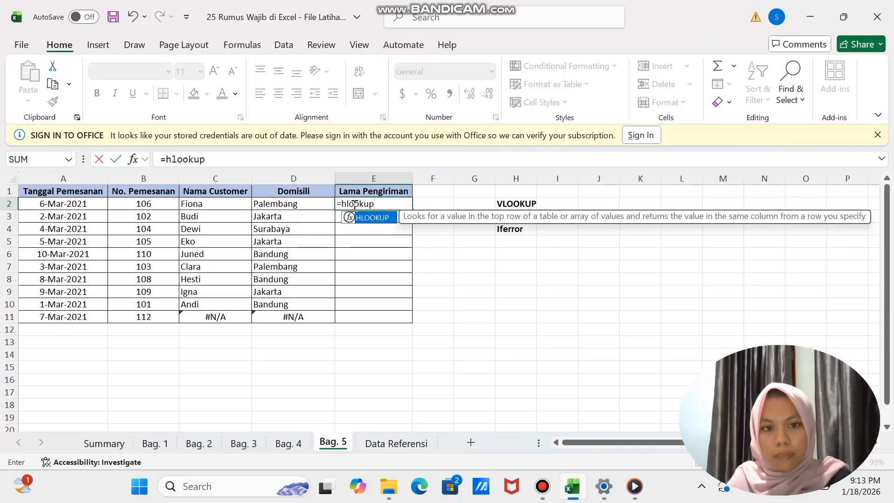
type("(")
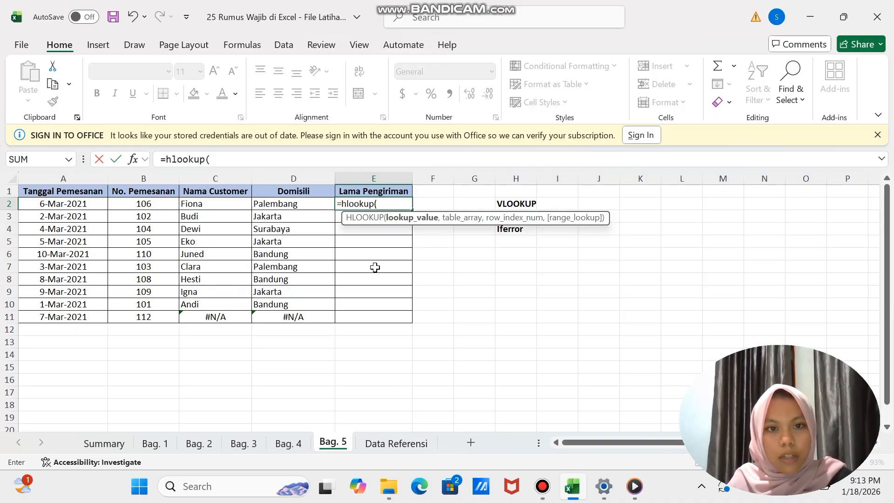
left_click(281, 207)
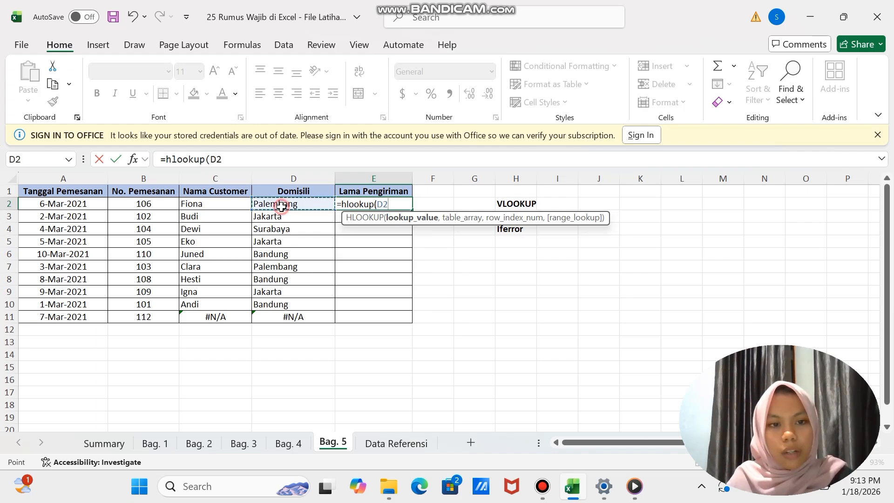
type(",")
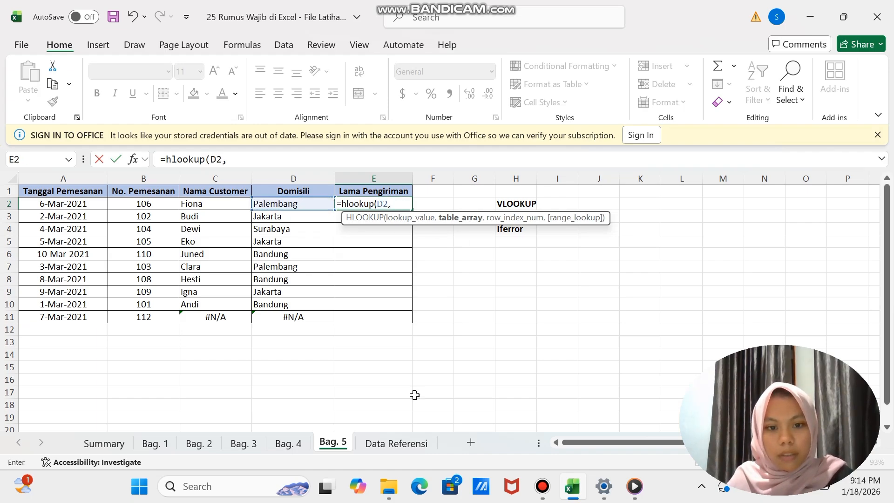
- Complete the E2 HLOOKUP with 'Data Referensi'!$A$14:$F$15 as the table, row index 2 and exact match 0
left_click(396, 443)
left_click_drag(57, 367, 434, 377)
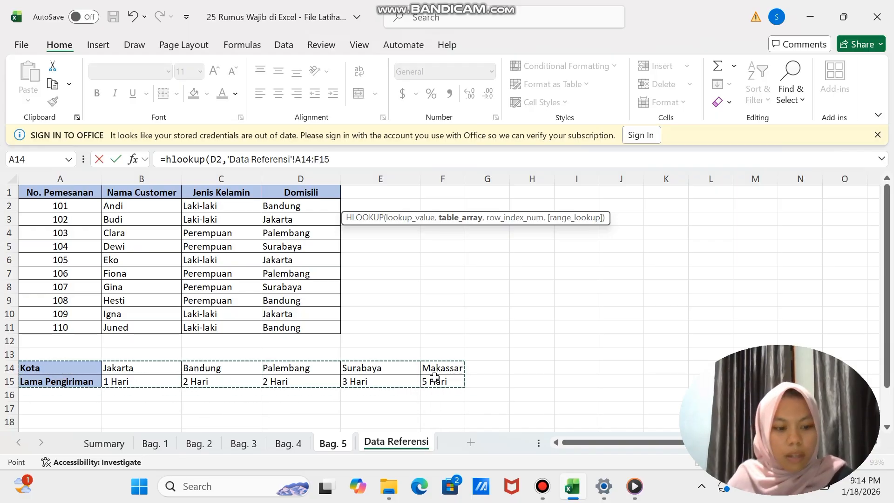
key("F4")
type(",")
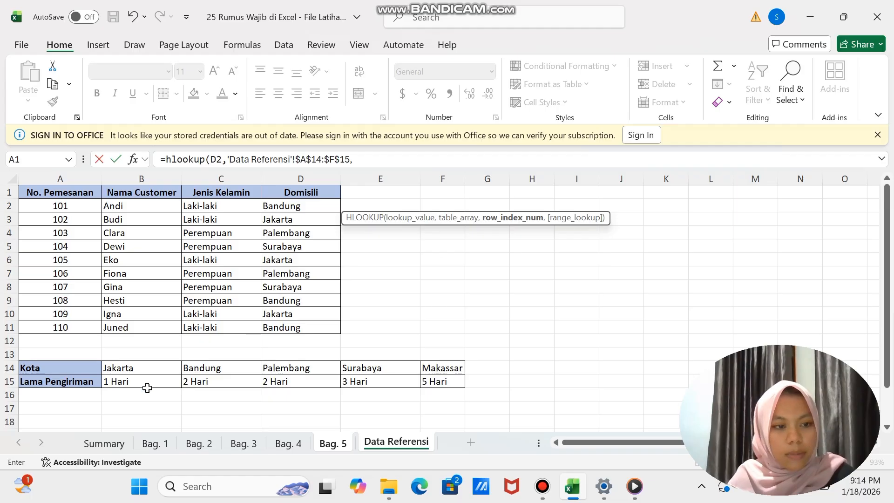
type("2,")
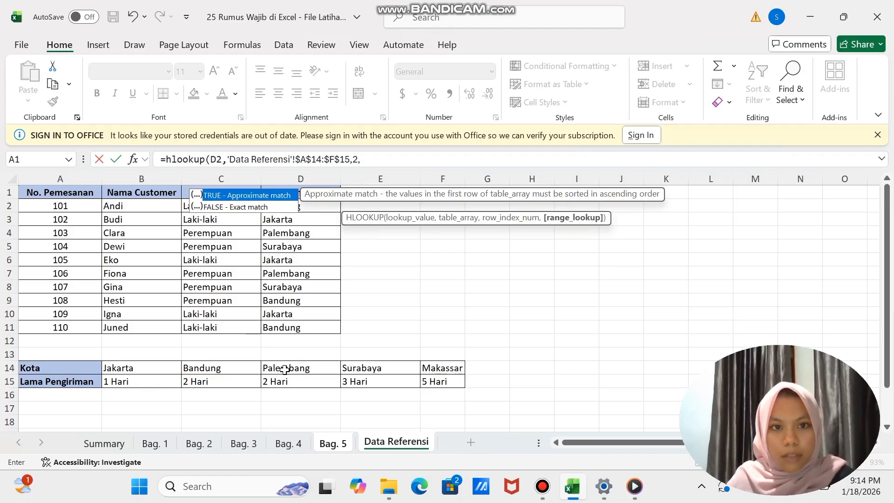
type("0)")
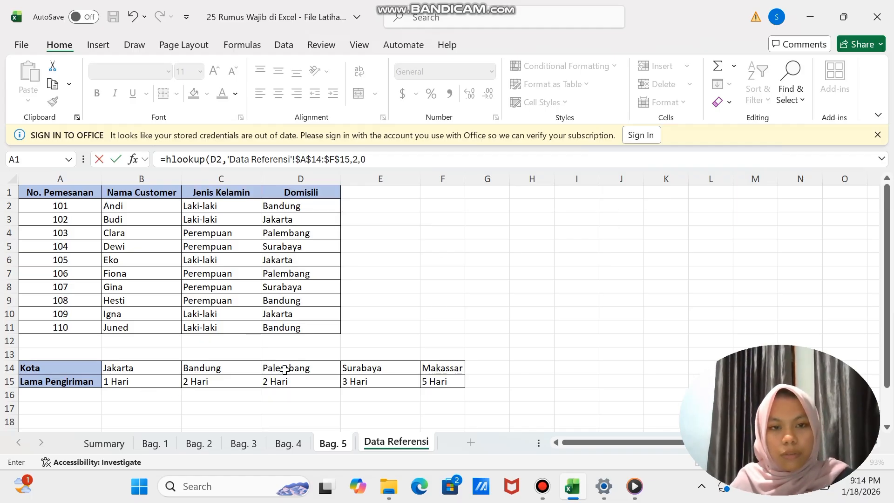
key("Return")
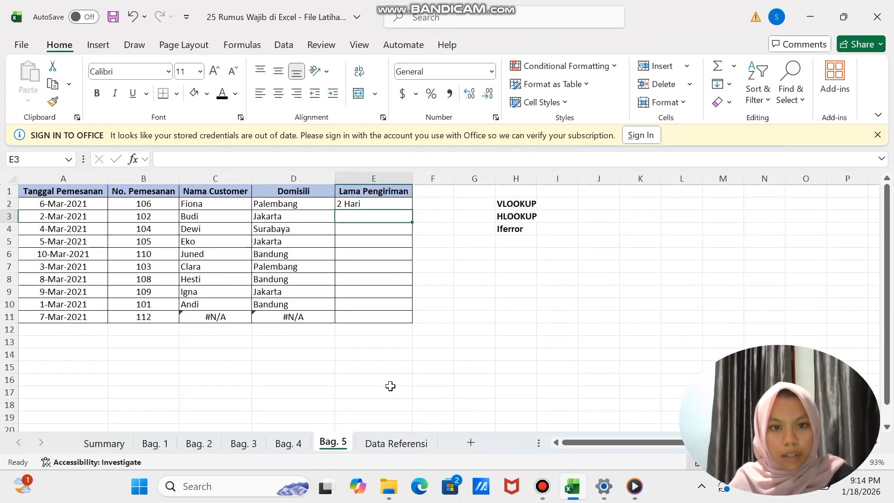
- Fill the Lama Pengiriman formula from E2 down to E11
left_click(380, 199)
left_click_drag(415, 212, 413, 323)
left_click(468, 294)
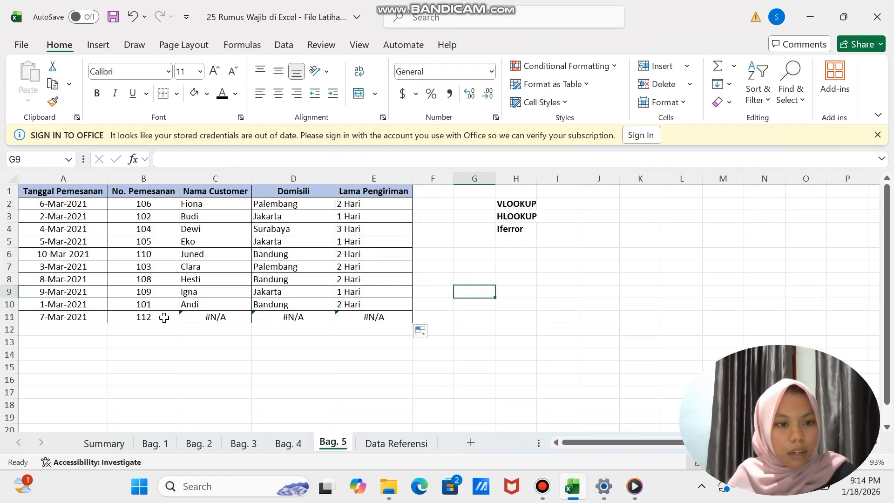
- Check row 11's order number against Data Referensi, and wrap the VLOOKUP in C2 of Bag. 5 in an IFERROR function
left_click(311, 341)
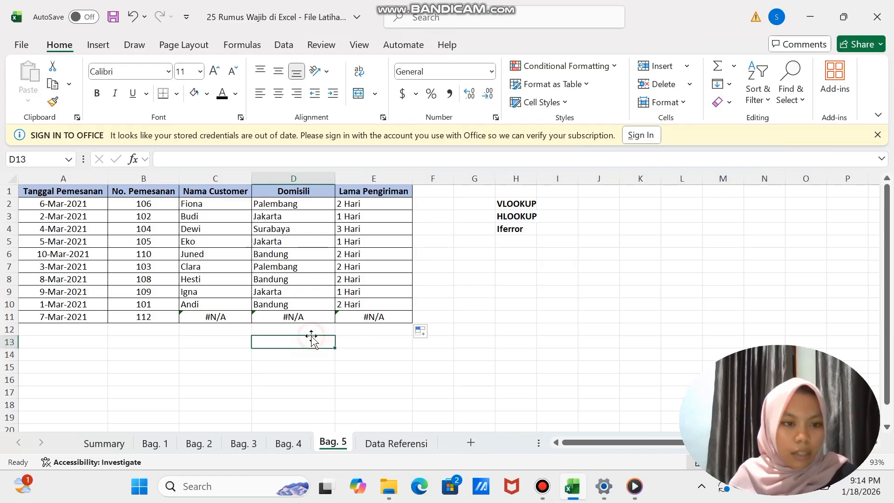
left_click(393, 450)
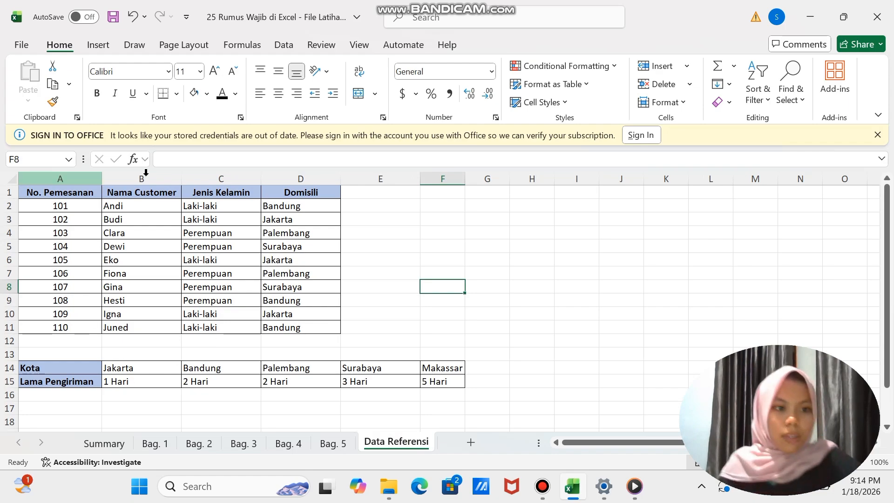
left_click(344, 442)
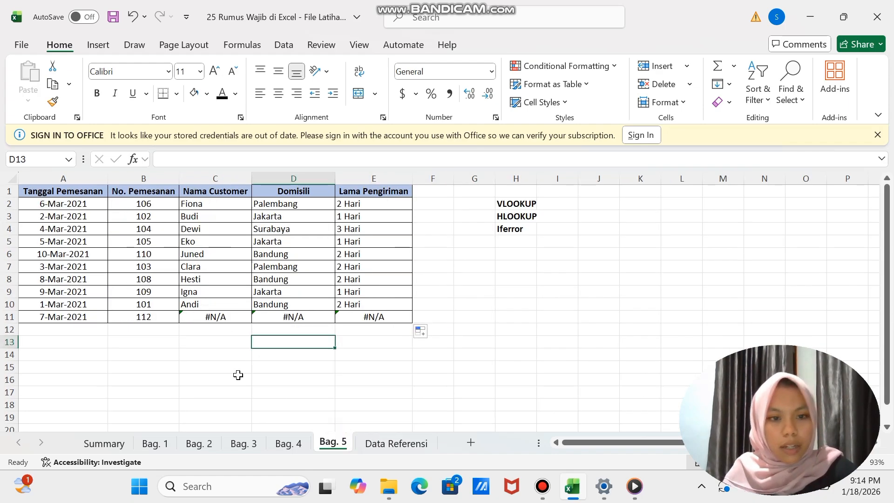
left_click(204, 349)
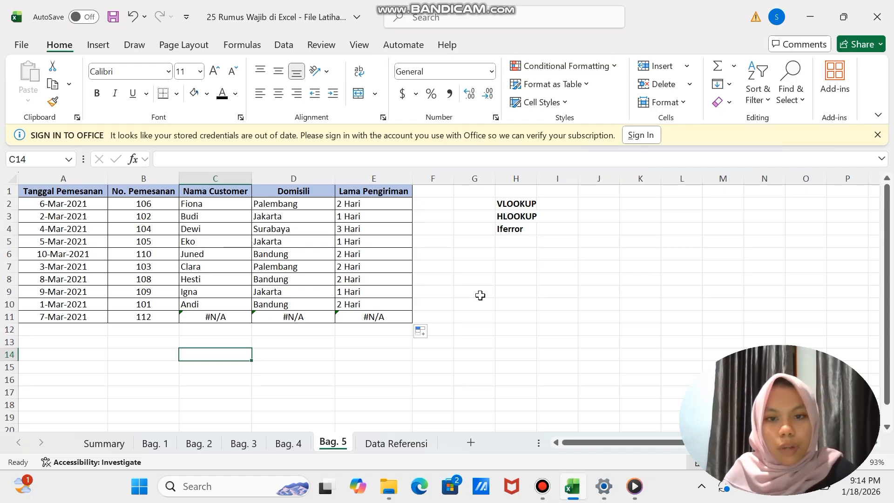
left_click(215, 318)
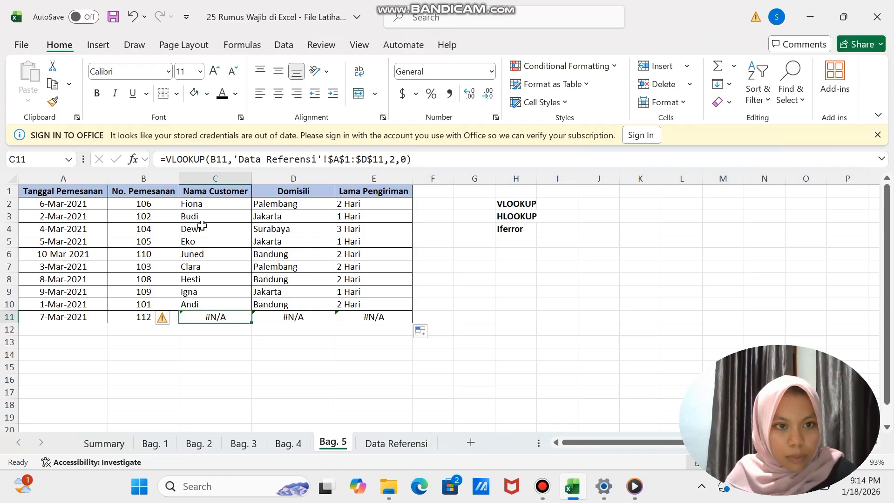
left_click(204, 200)
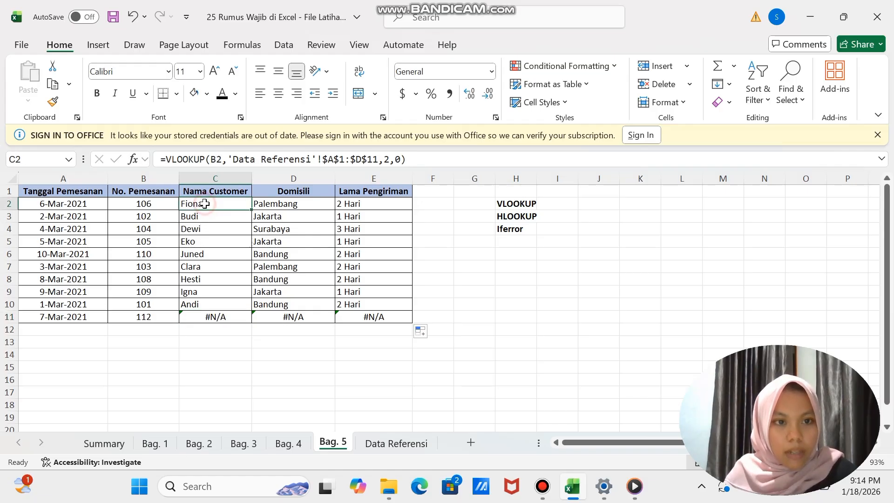
left_click(167, 159)
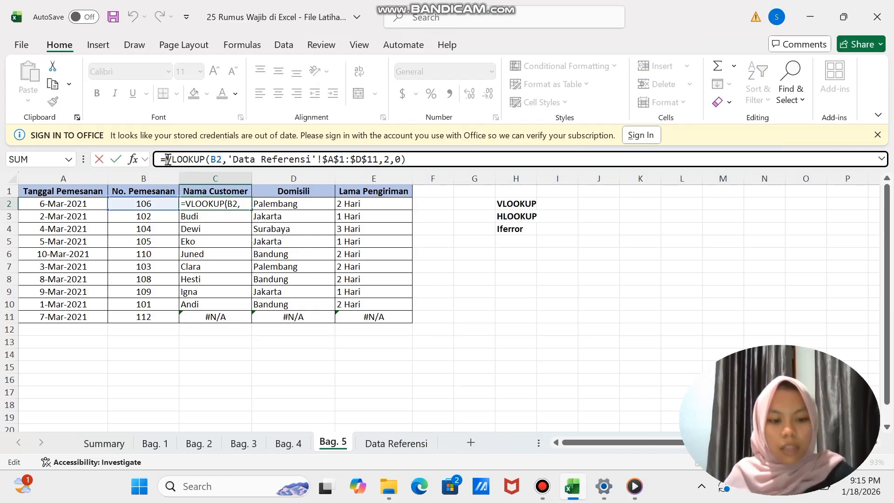
type("ife")
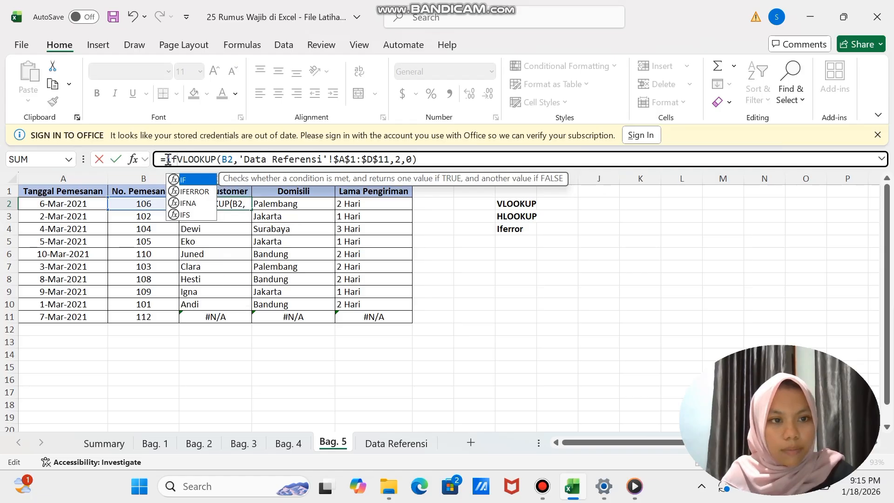
type("rror")
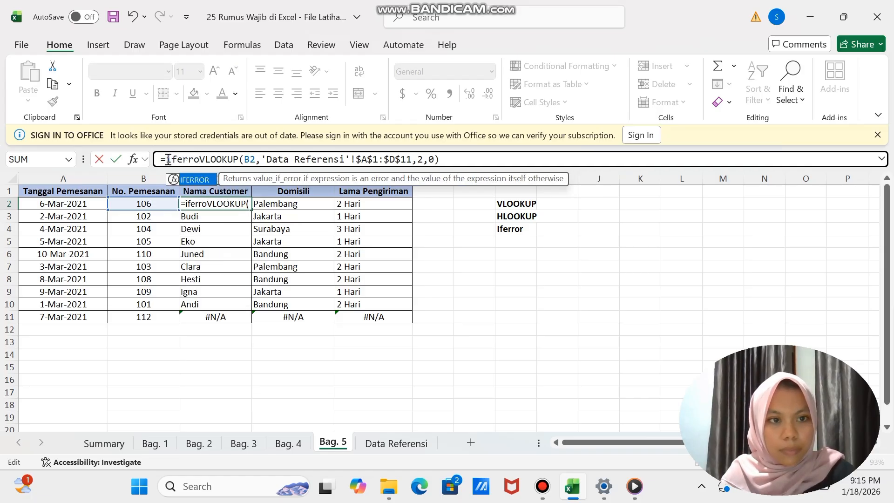
type("(")
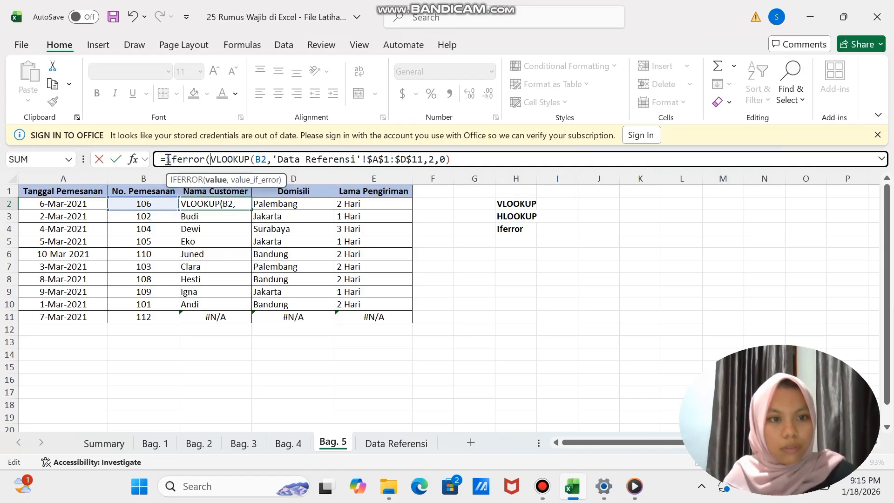
- Complete the C2 IFERROR formula with "tidak ada" as the value returned on error
left_click(478, 158)
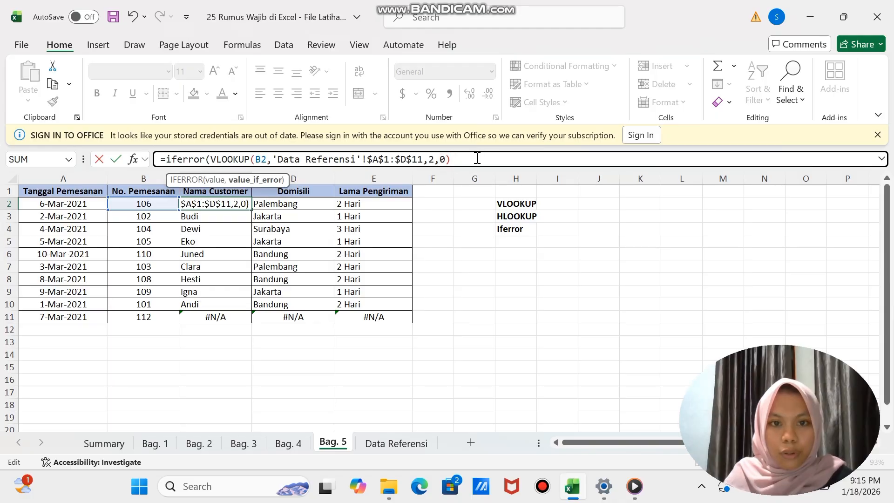
type(",\"")
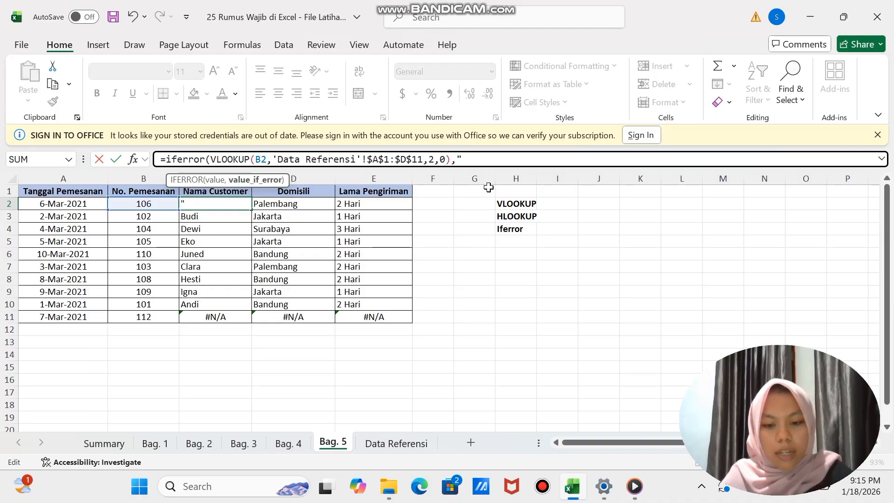
type("tidak ad")
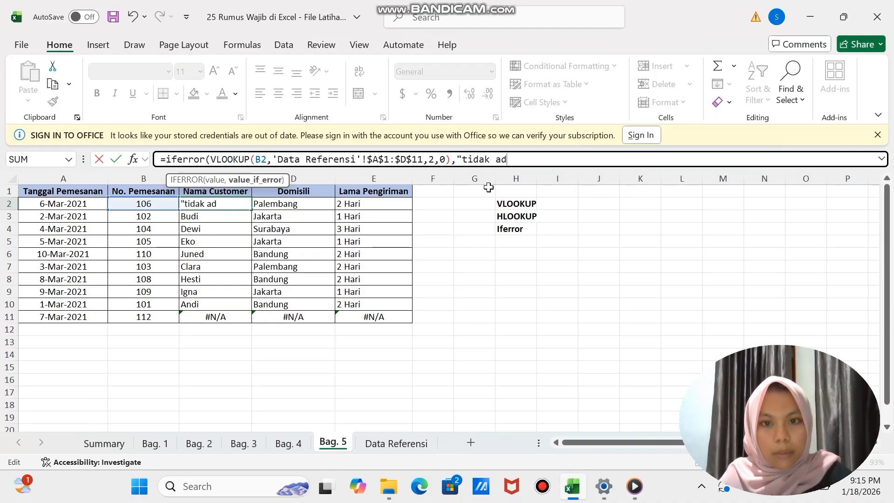
type("a:")
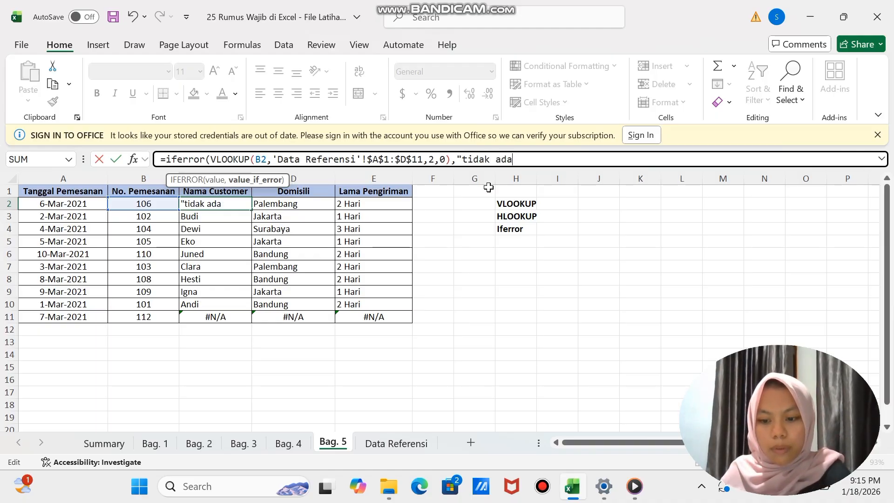
key("Return")
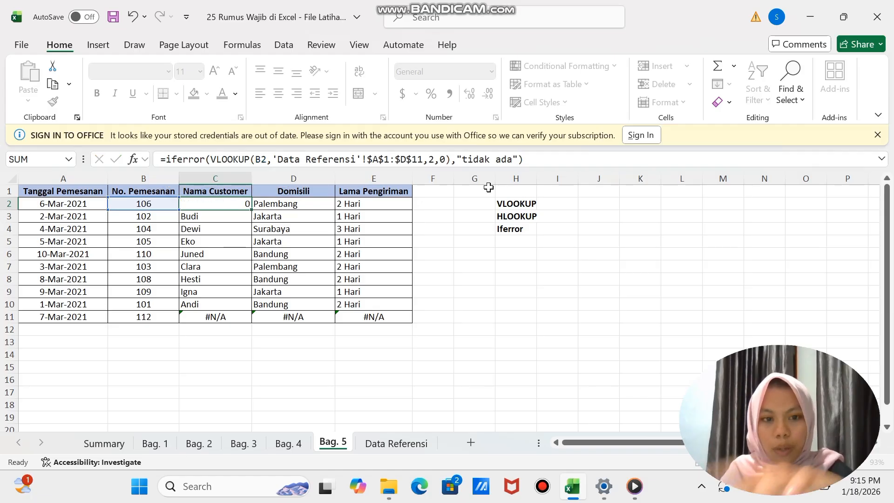
- Fill the Nama Customer IFERROR formula from C2 down to C11
left_click(226, 204)
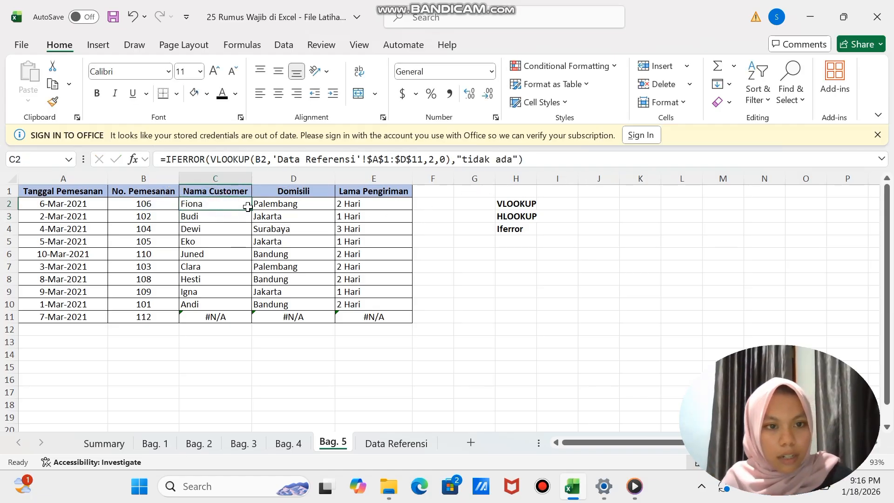
left_click_drag(251, 212, 253, 322)
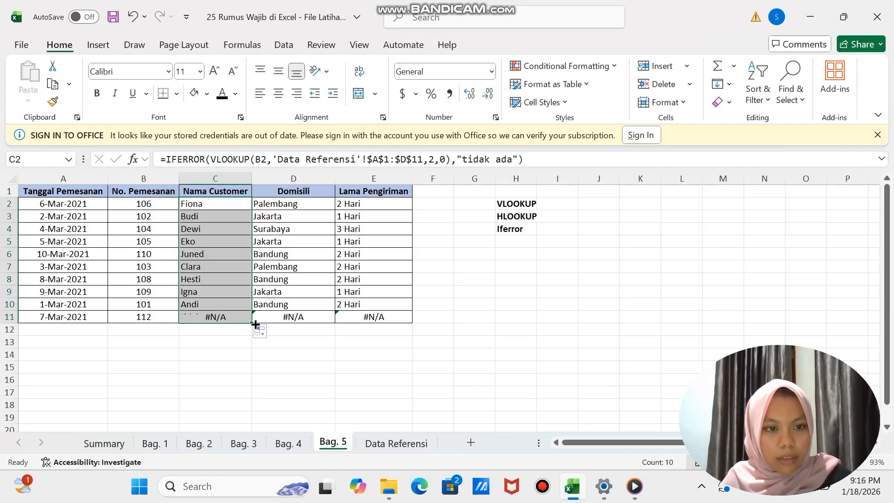
left_click(217, 355)
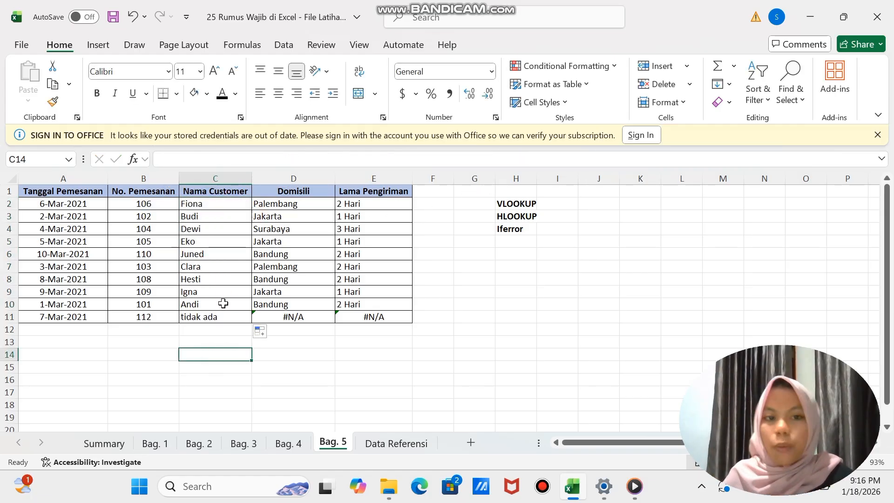
- Wrap the VLOOKUP in D11 of the Domisili column in IFERROR, returning "tidak ada" on error
left_click(280, 315)
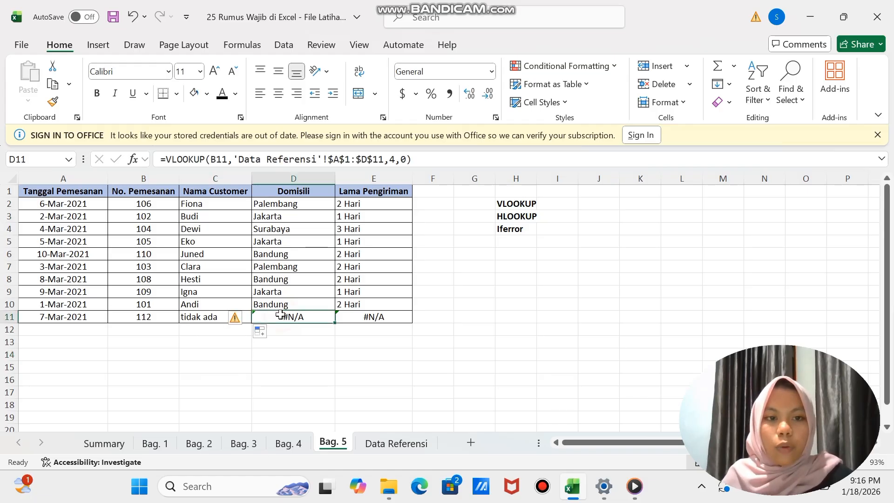
left_click(165, 160)
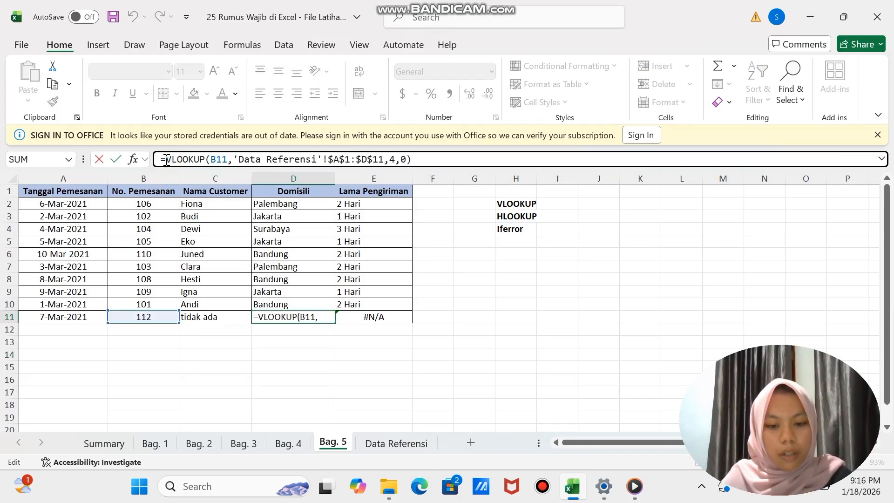
type("iferror")
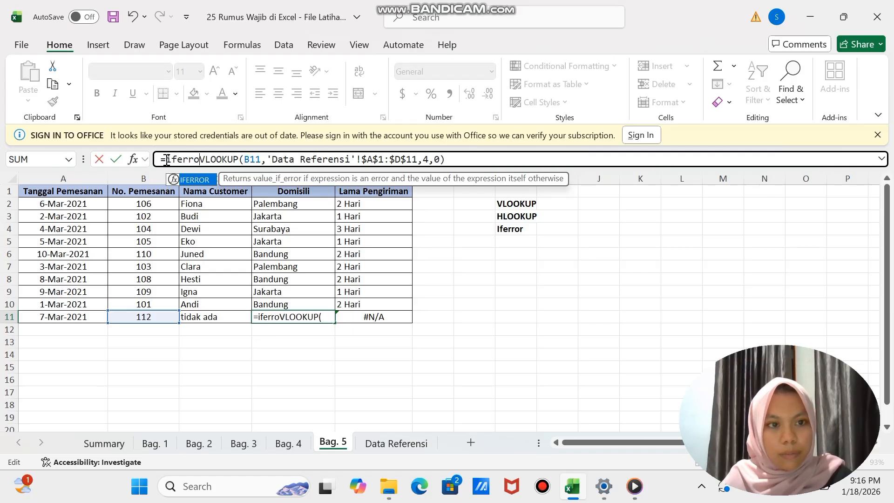
type("(")
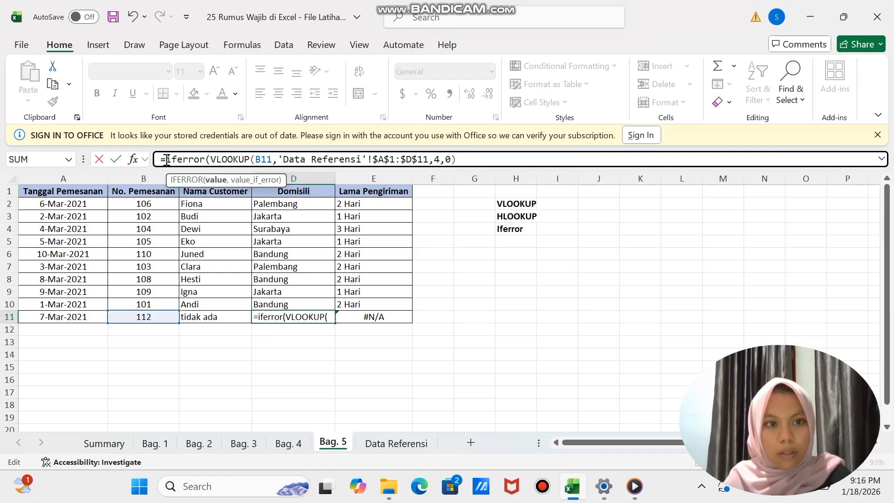
left_click(457, 162)
type(",")
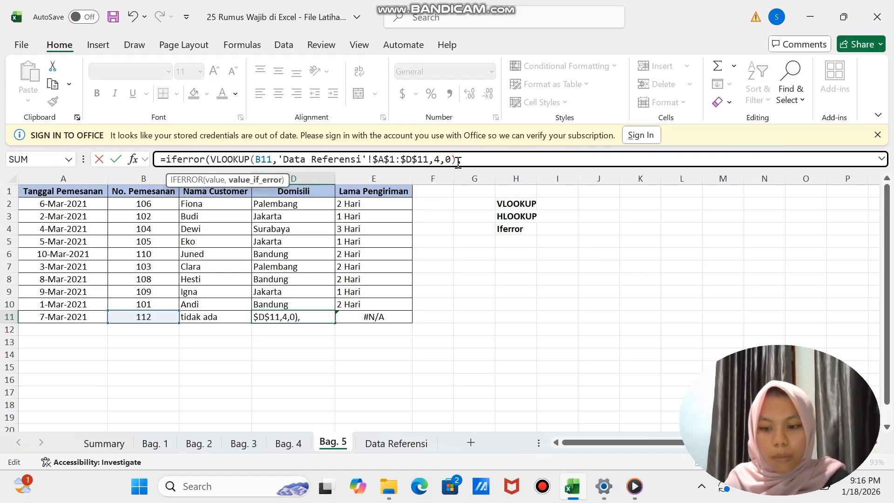
type("\"tid")
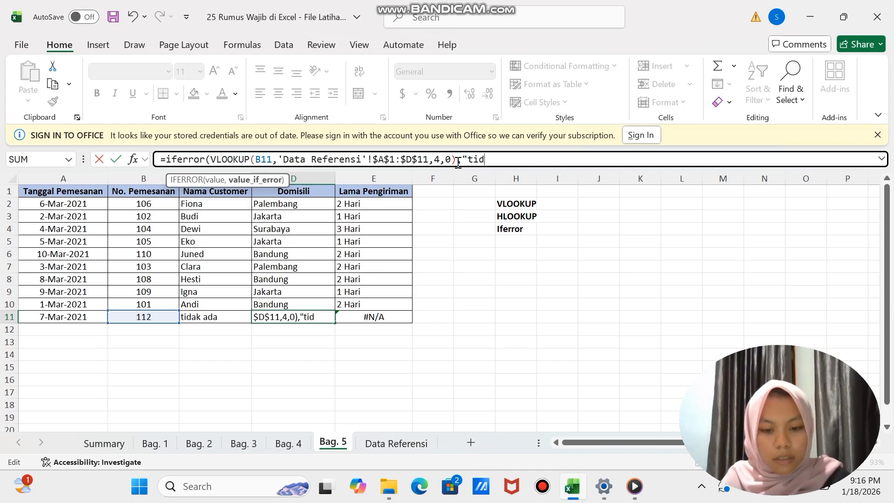
type("ak ada")
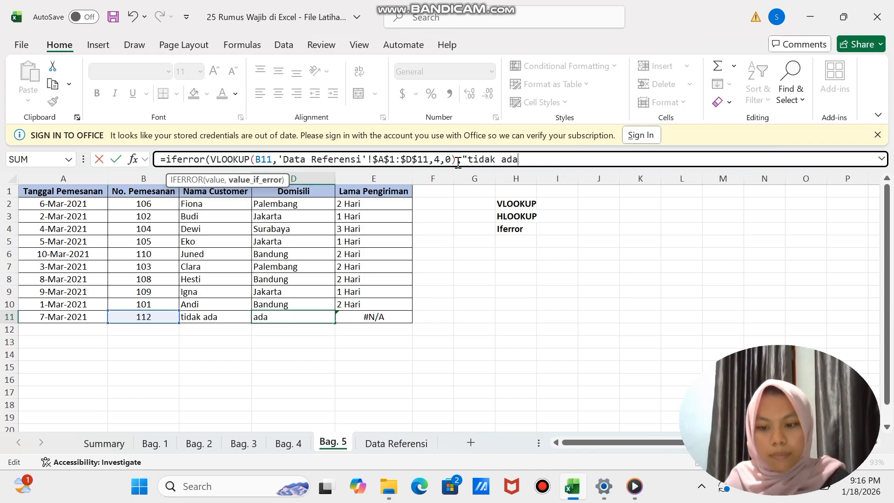
type("\")")
key("Return")
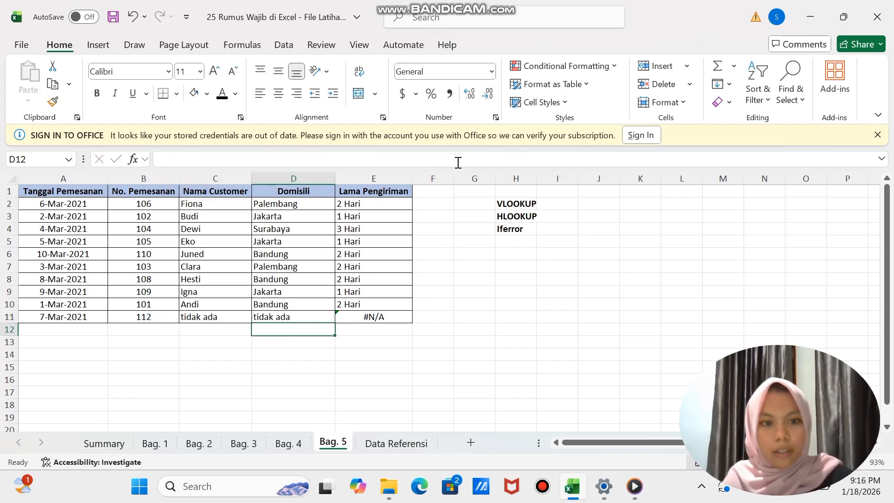
- Wrap the HLOOKUP in E11 of the Lama Pengiriman column in IFERROR, returning "tidak ada" on error
left_click(374, 316)
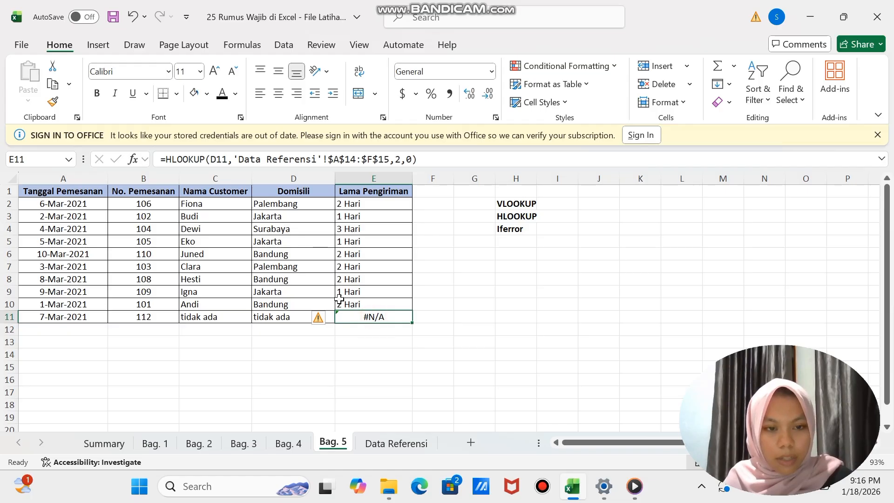
left_click(165, 160)
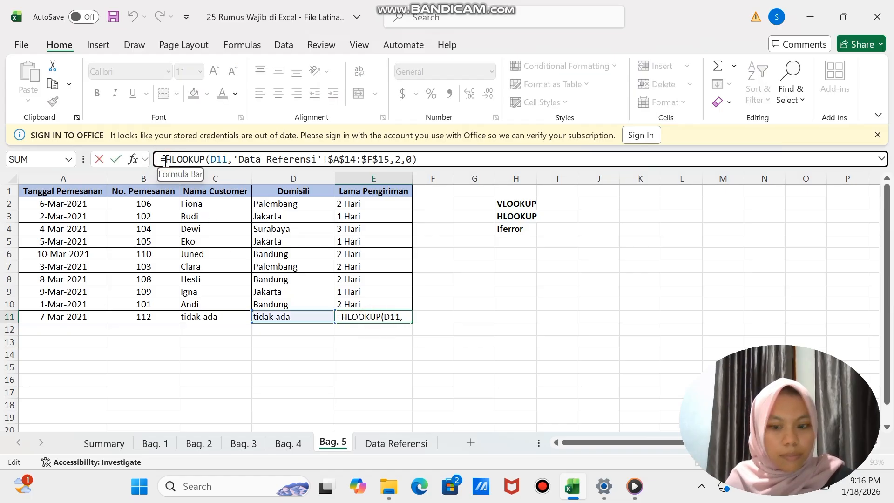
type("iferror")
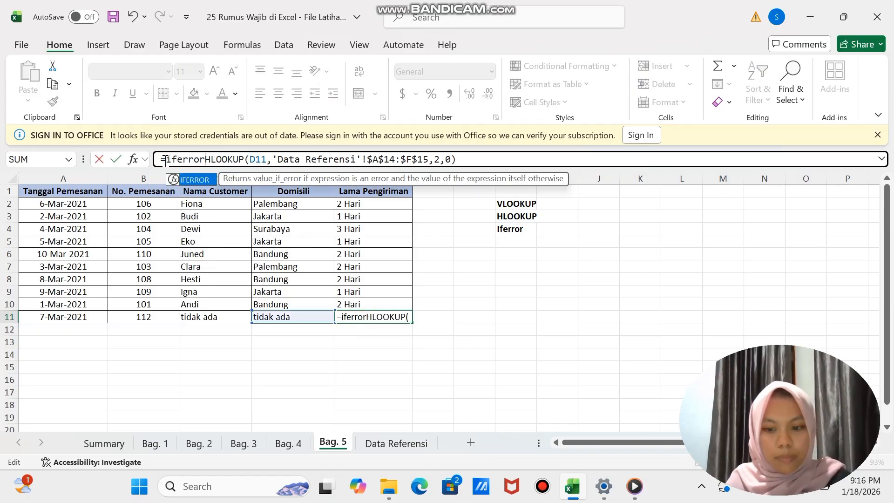
type("(")
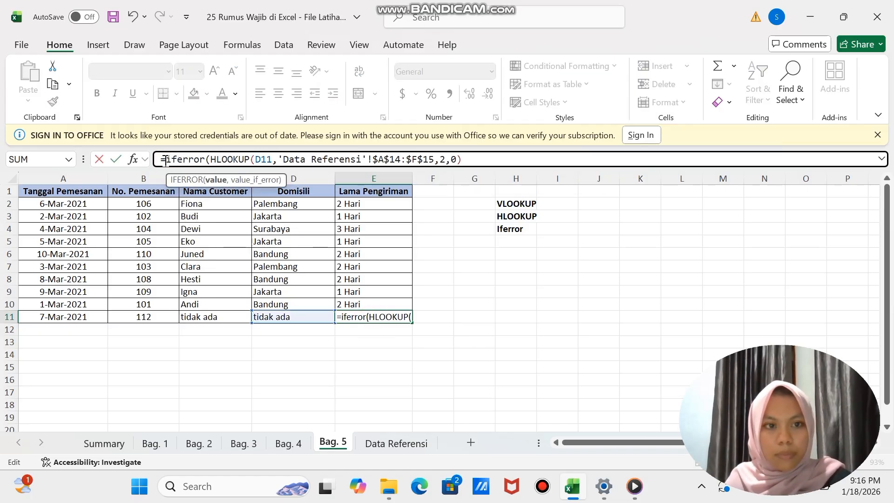
left_click(464, 160)
type(",")
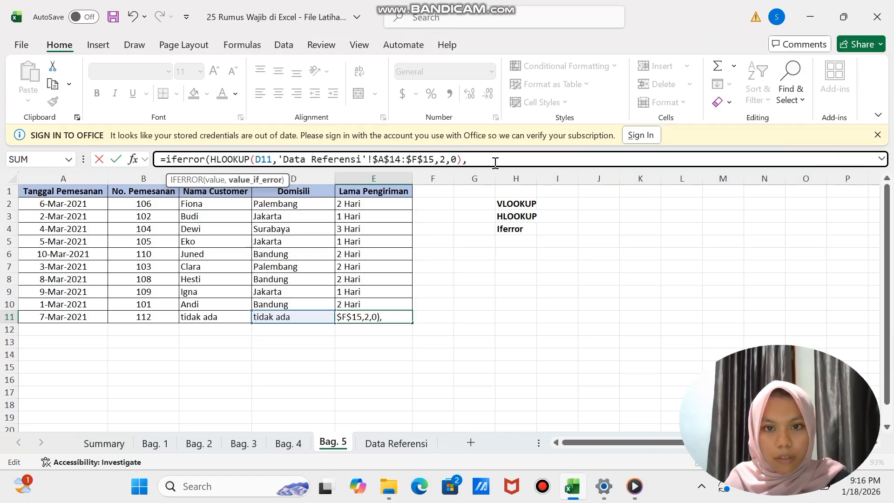
type("\"")
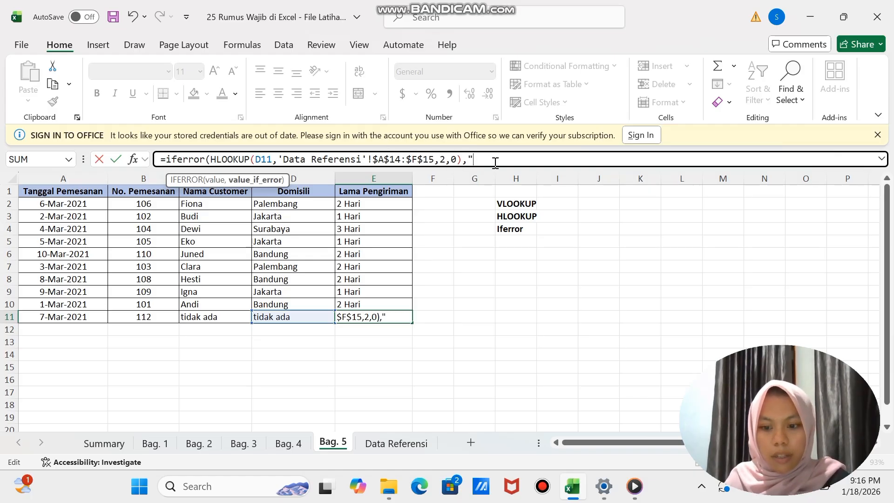
type("tidak a")
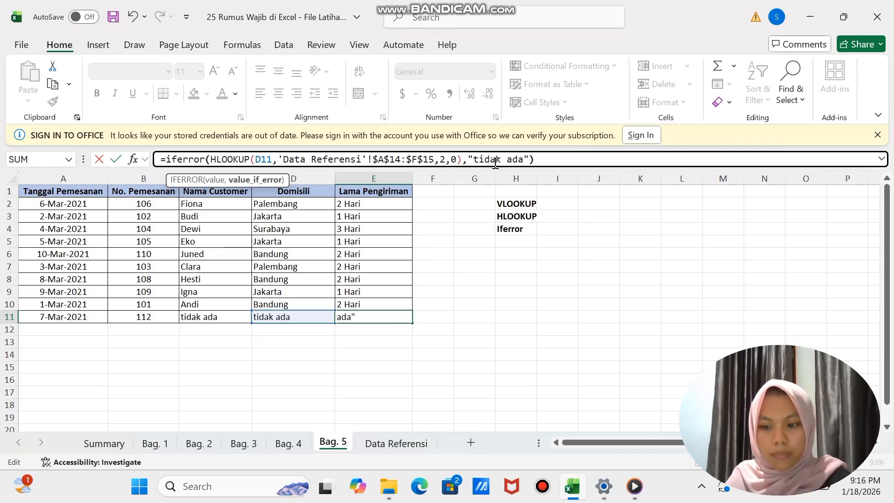
type("da\")")
key("Return")
left_click(413, 354)
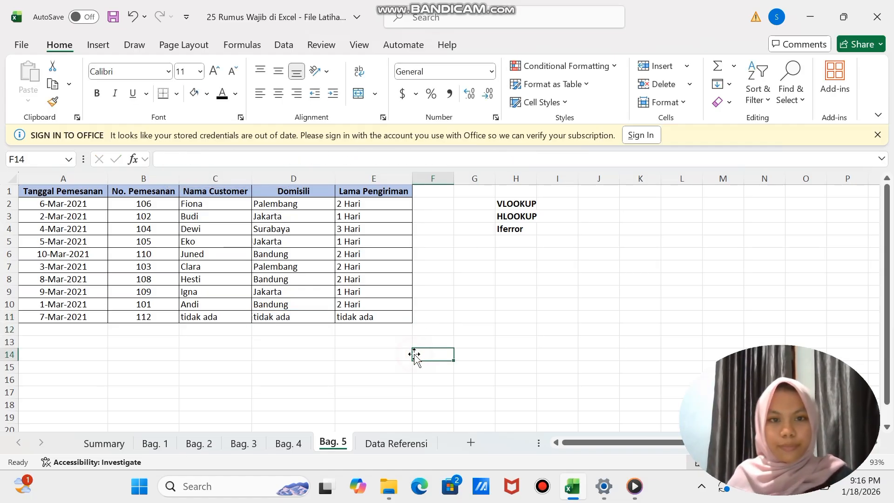